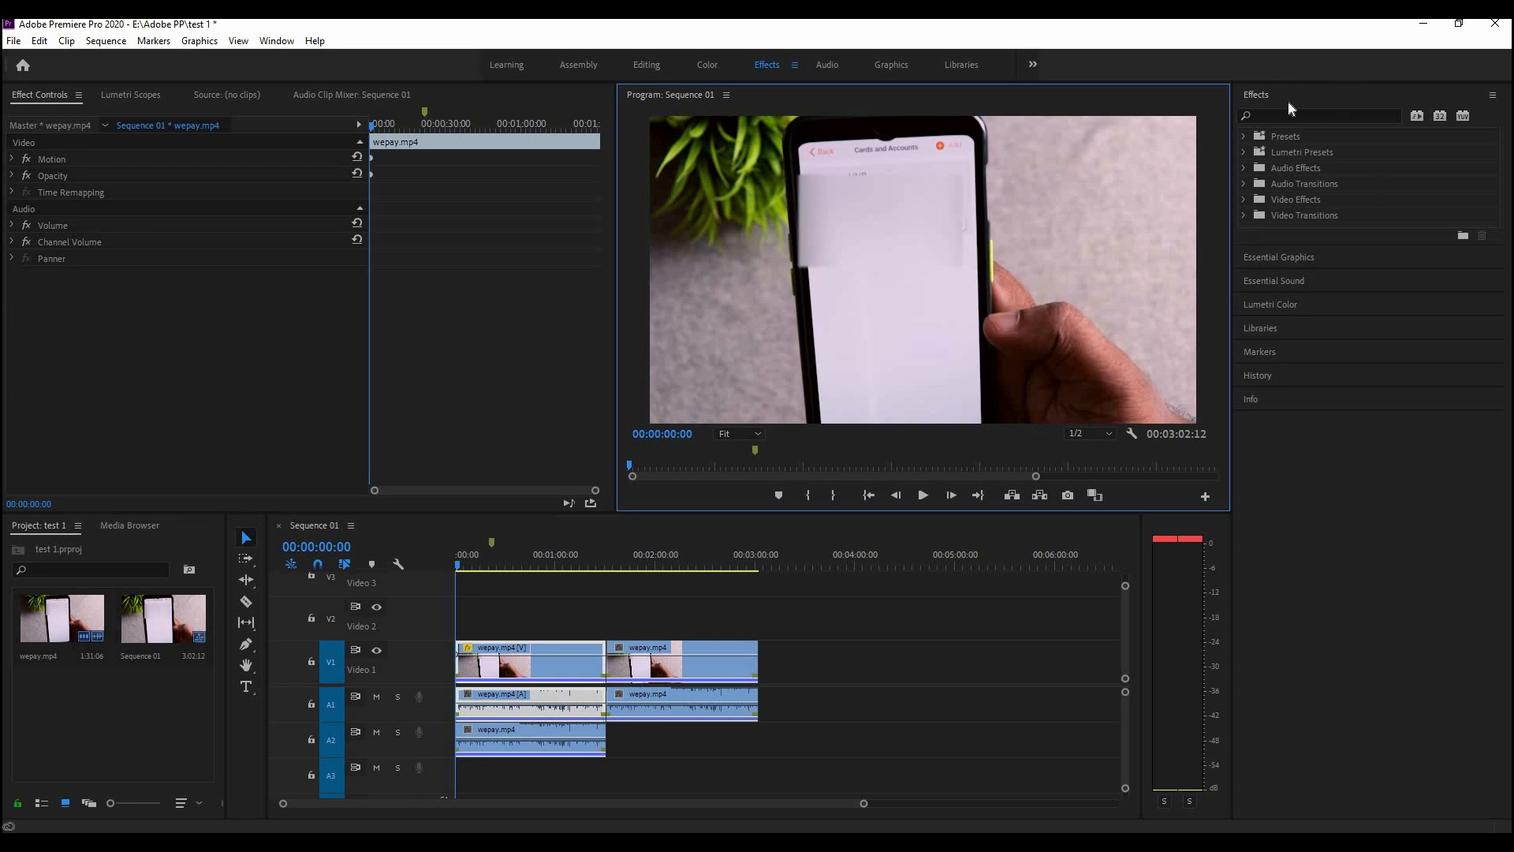
Show the available preset folders in the effects library
{"action": "left_click", "coordinate": [1344, 93]}
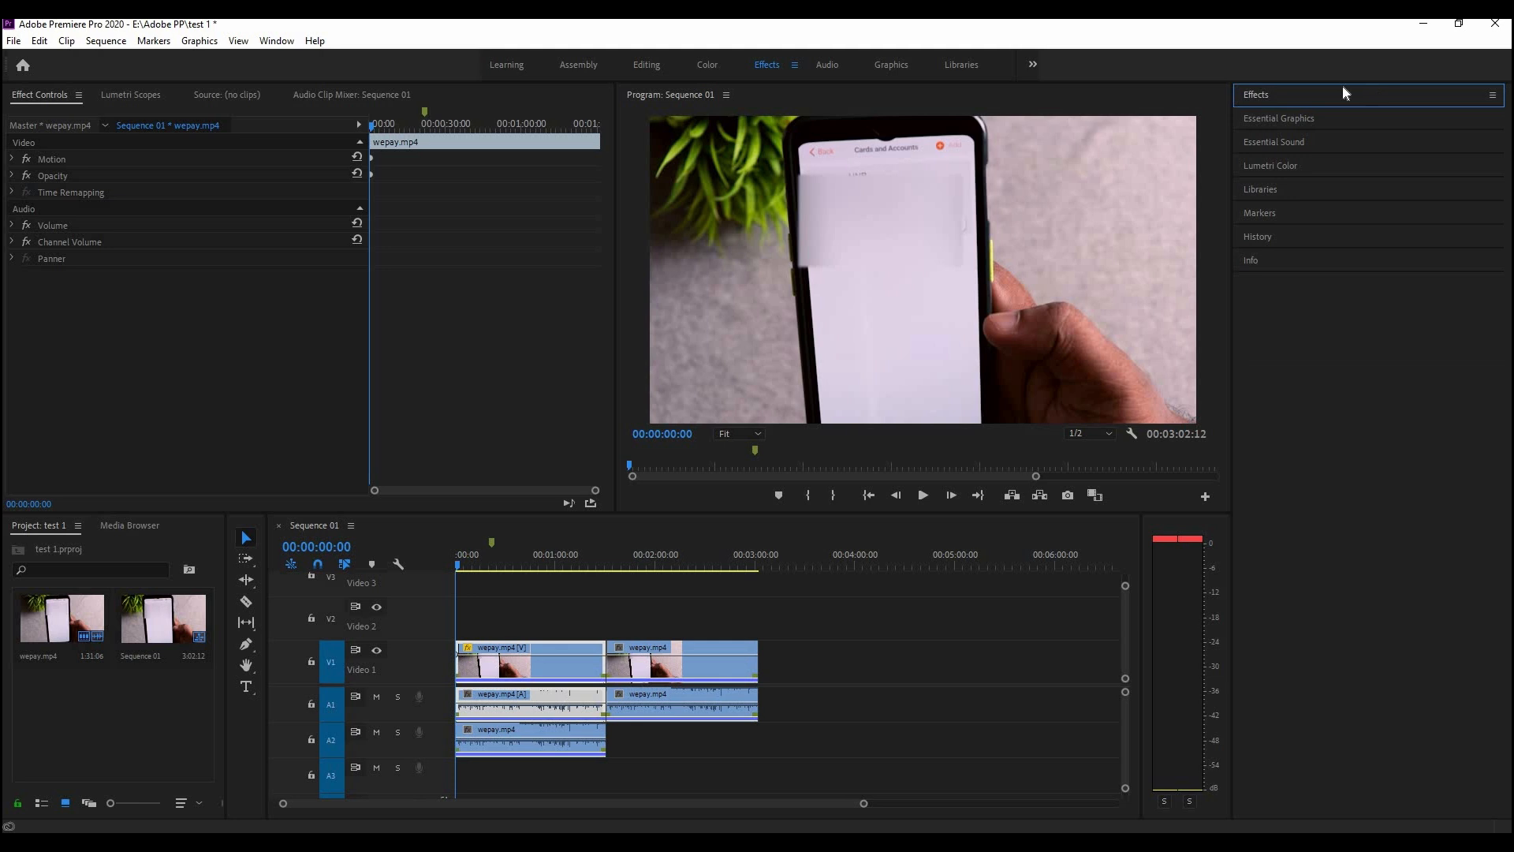
{"action": "left_click", "coordinate": [1283, 97]}
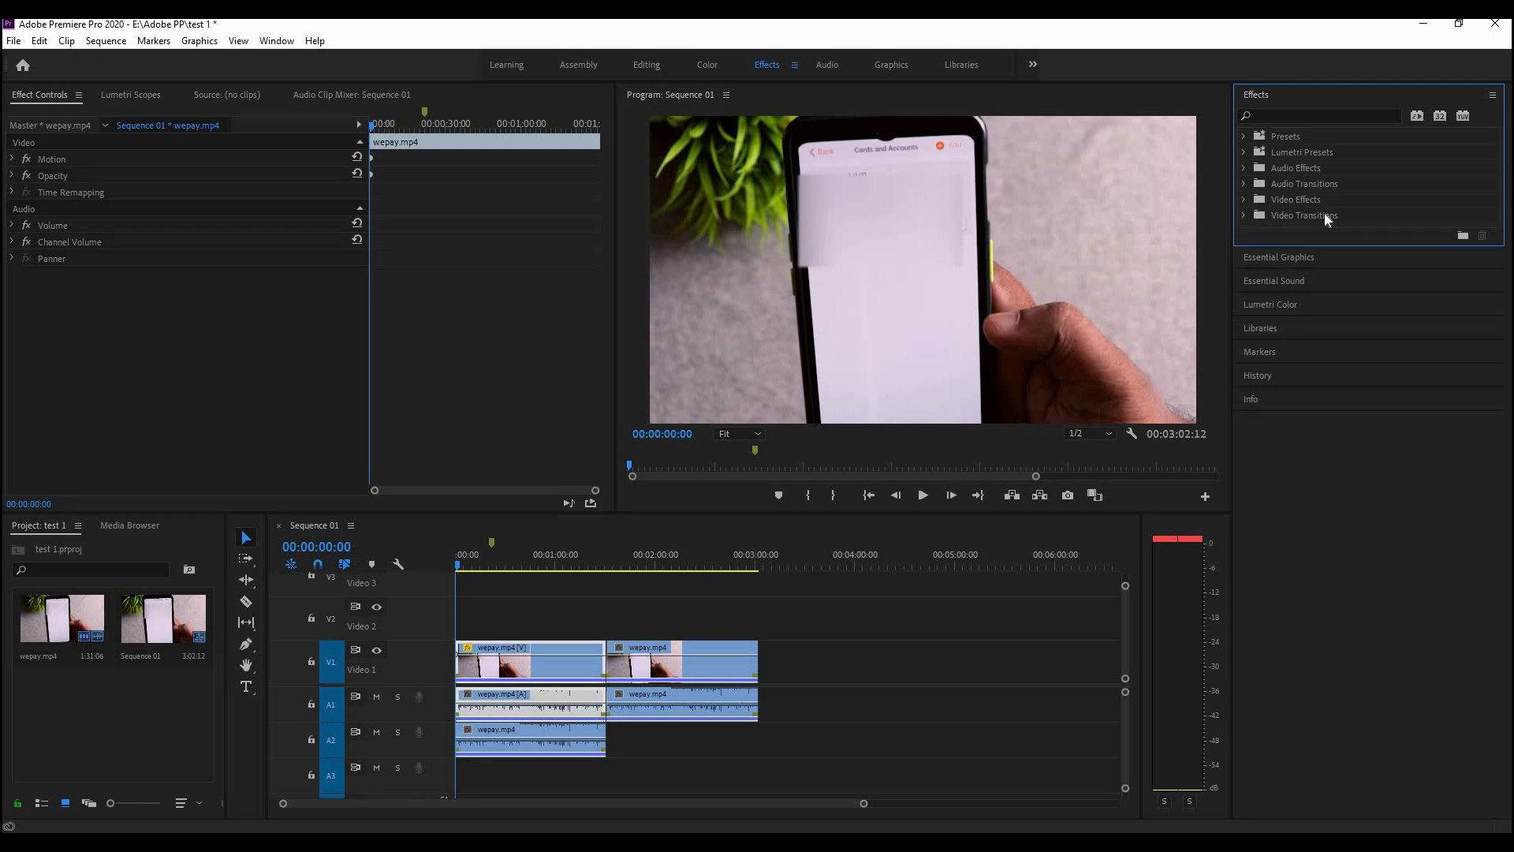
{"action": "left_click", "coordinate": [1244, 136]}
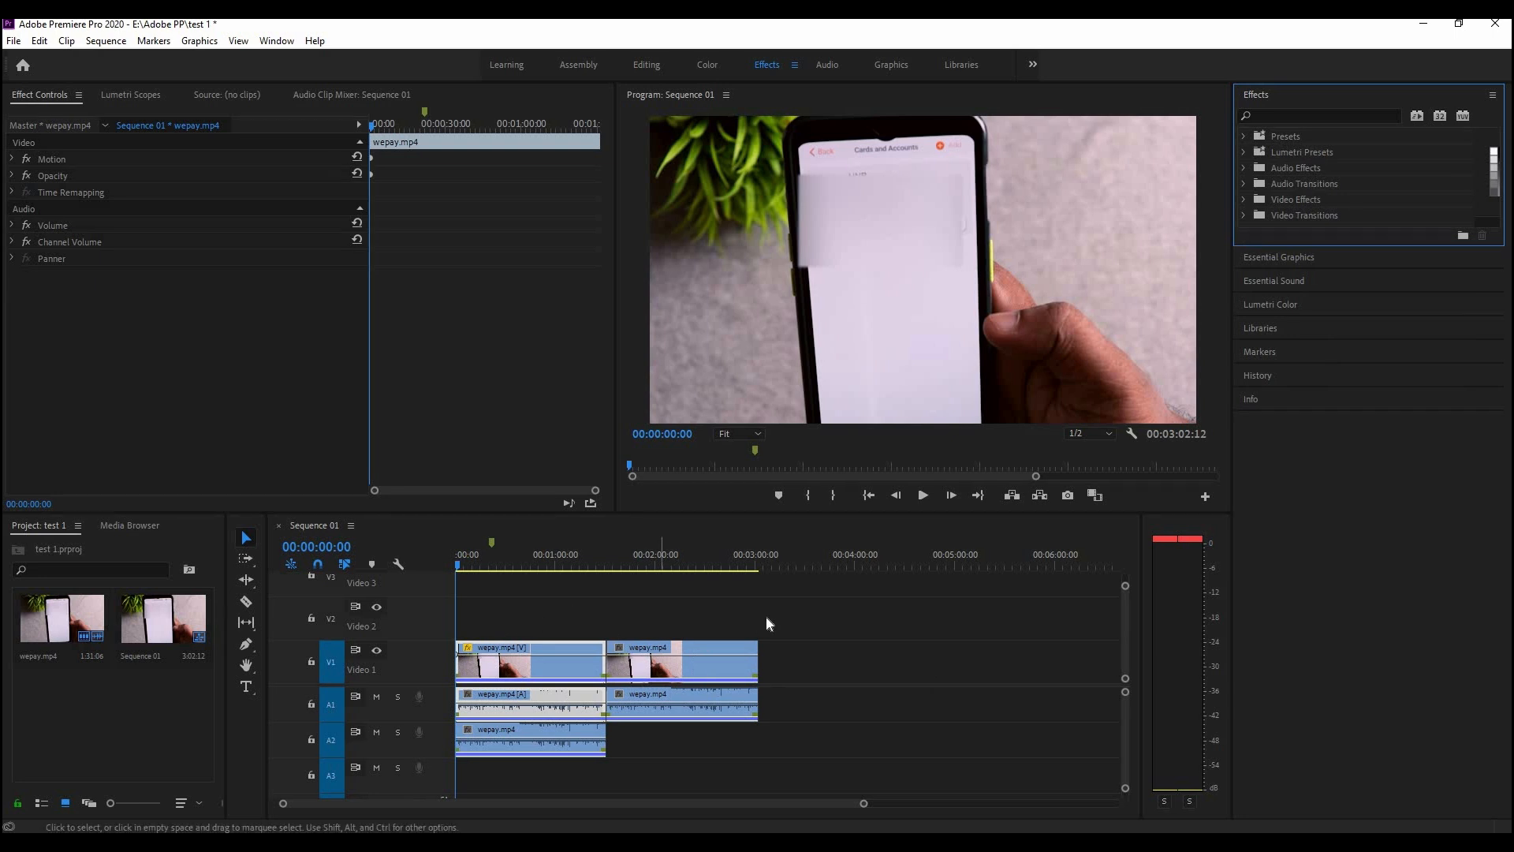
{"action": "left_click", "coordinate": [1245, 134]}
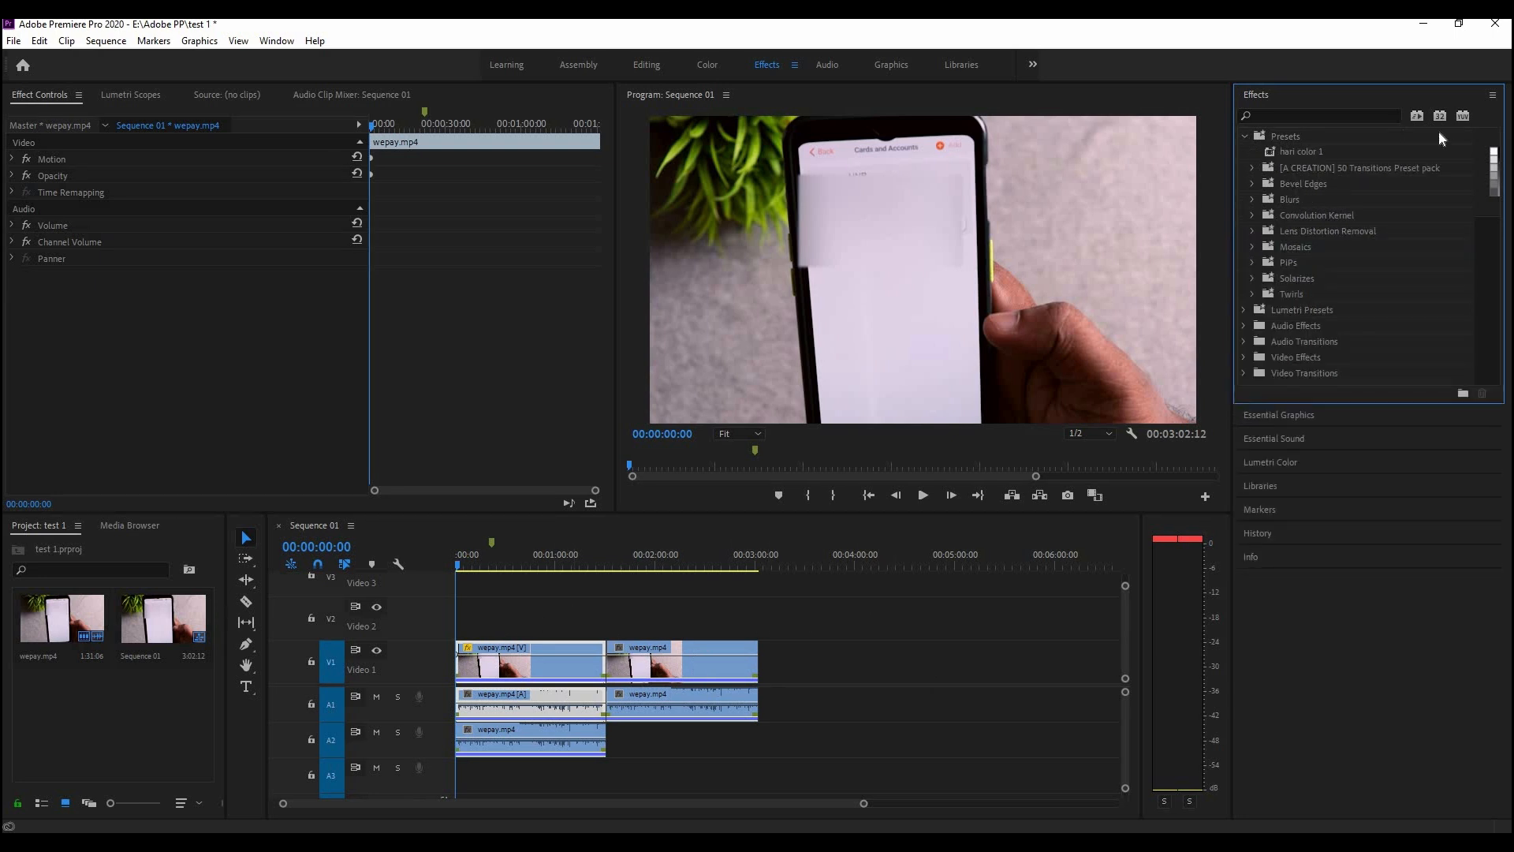
{"action": "left_click", "coordinate": [1493, 96]}
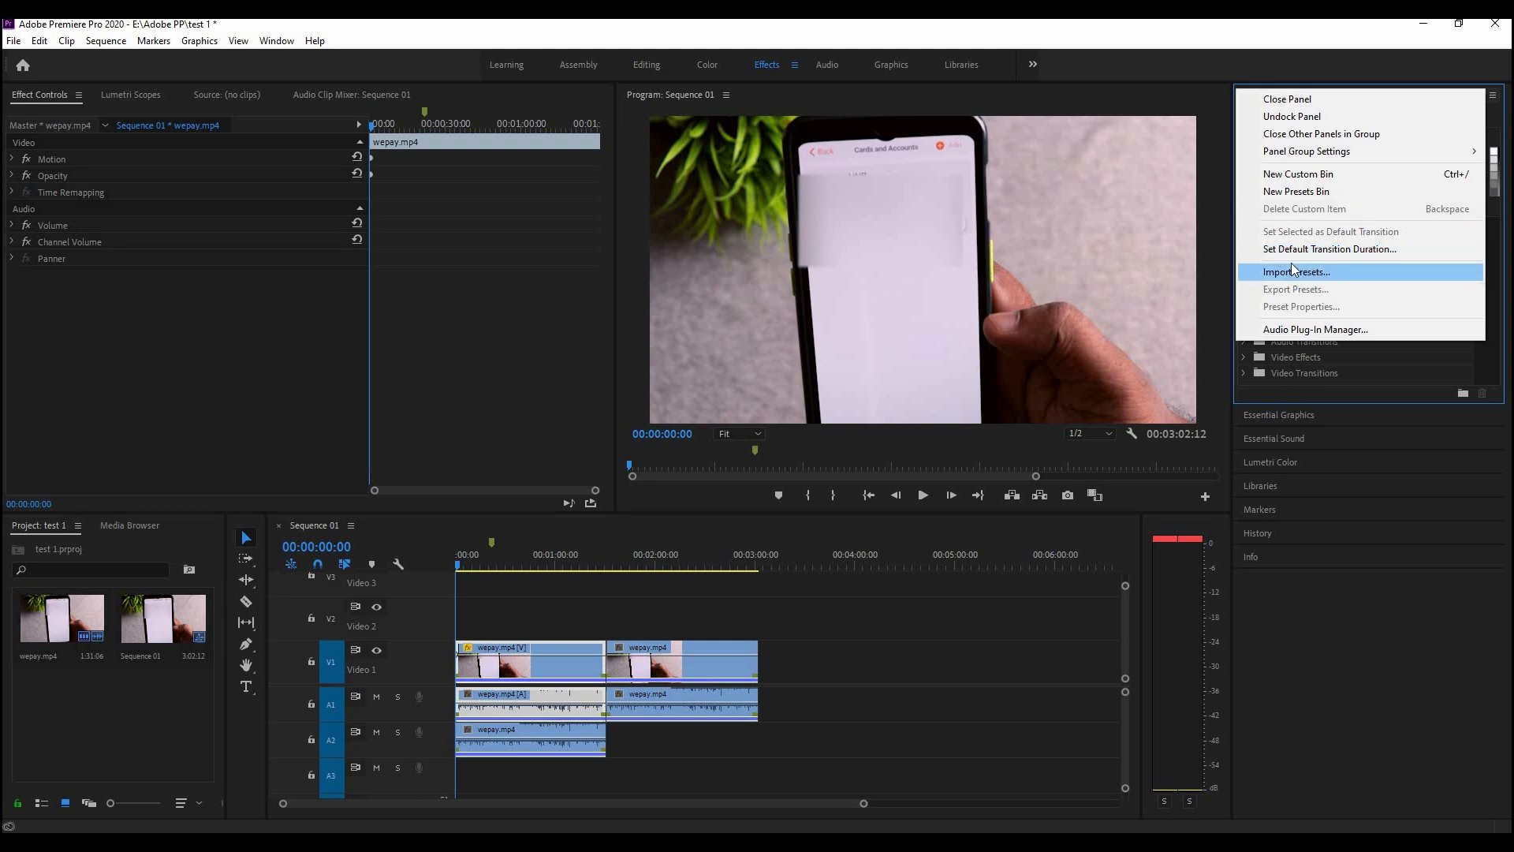
{"action": "left_click", "coordinate": [1294, 274]}
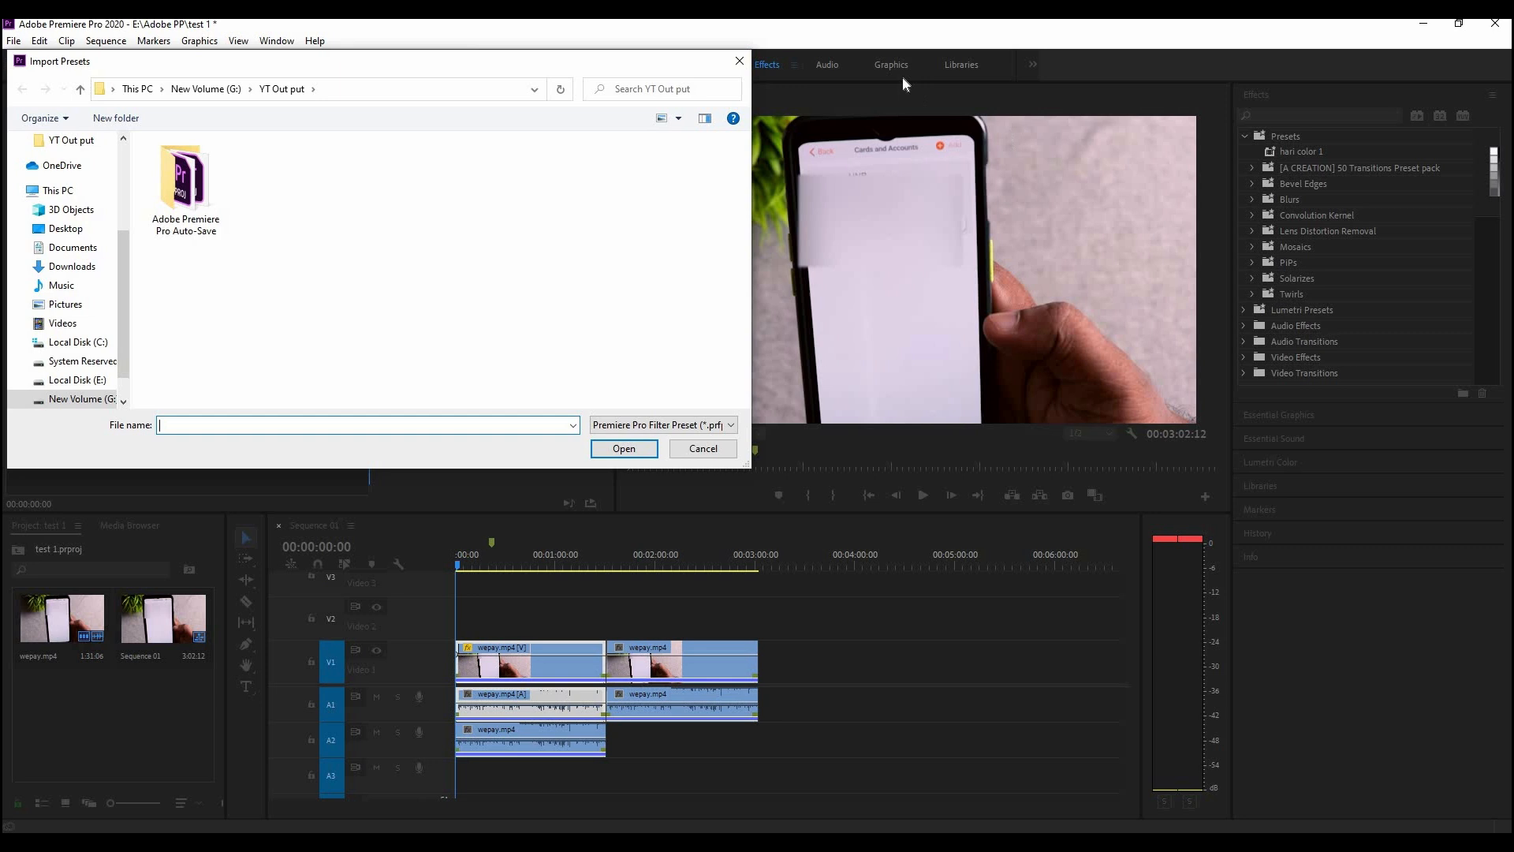
{"action": "left_click", "coordinate": [740, 61]}
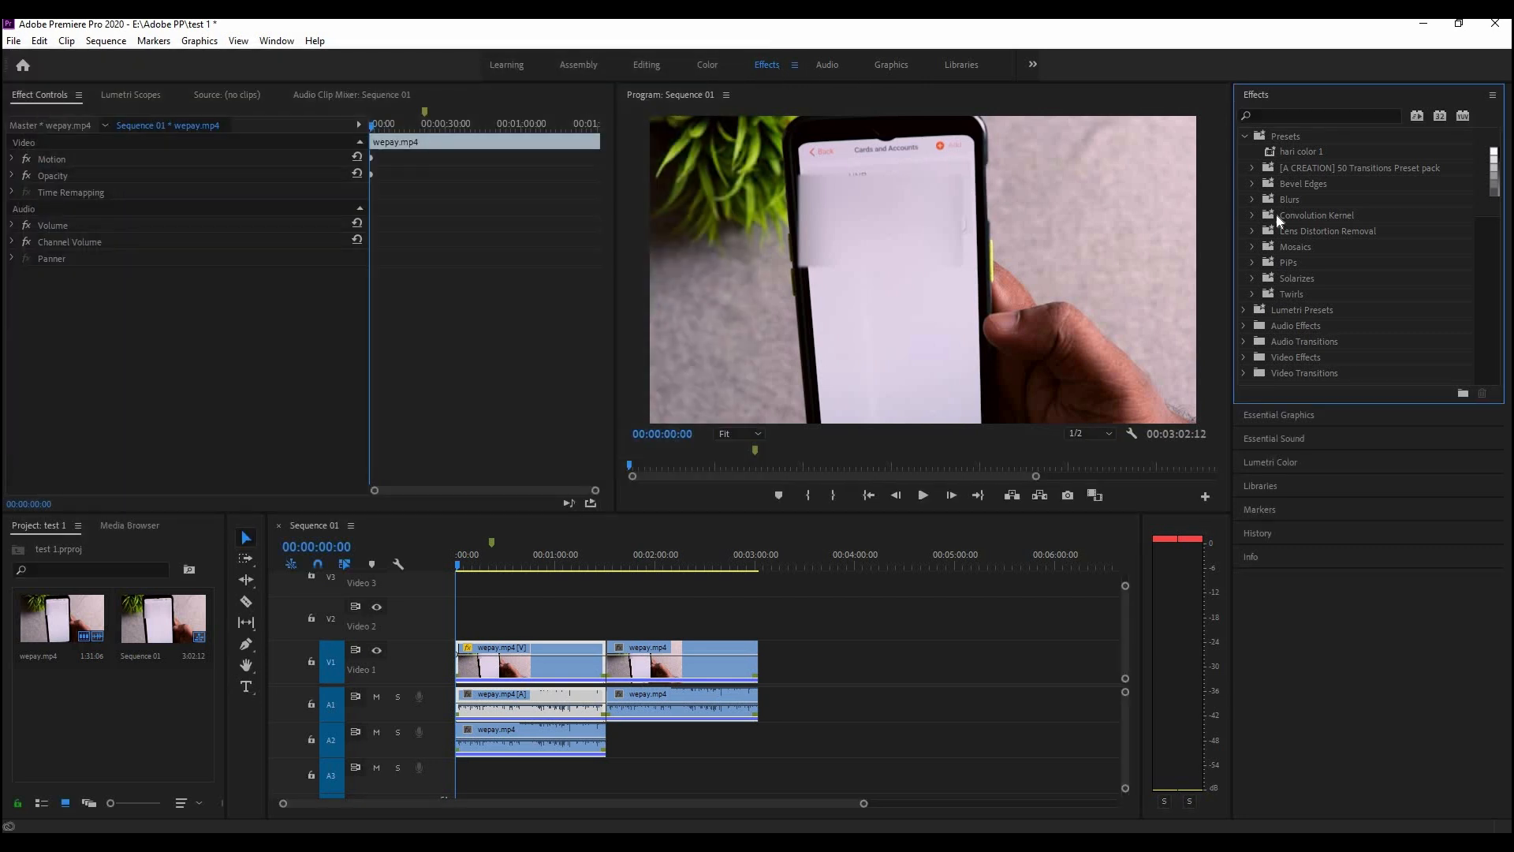
Examine the transition categories in the [A CREATION] 50 Transitions Preset pack
{"action": "left_click", "coordinate": [1254, 170]}
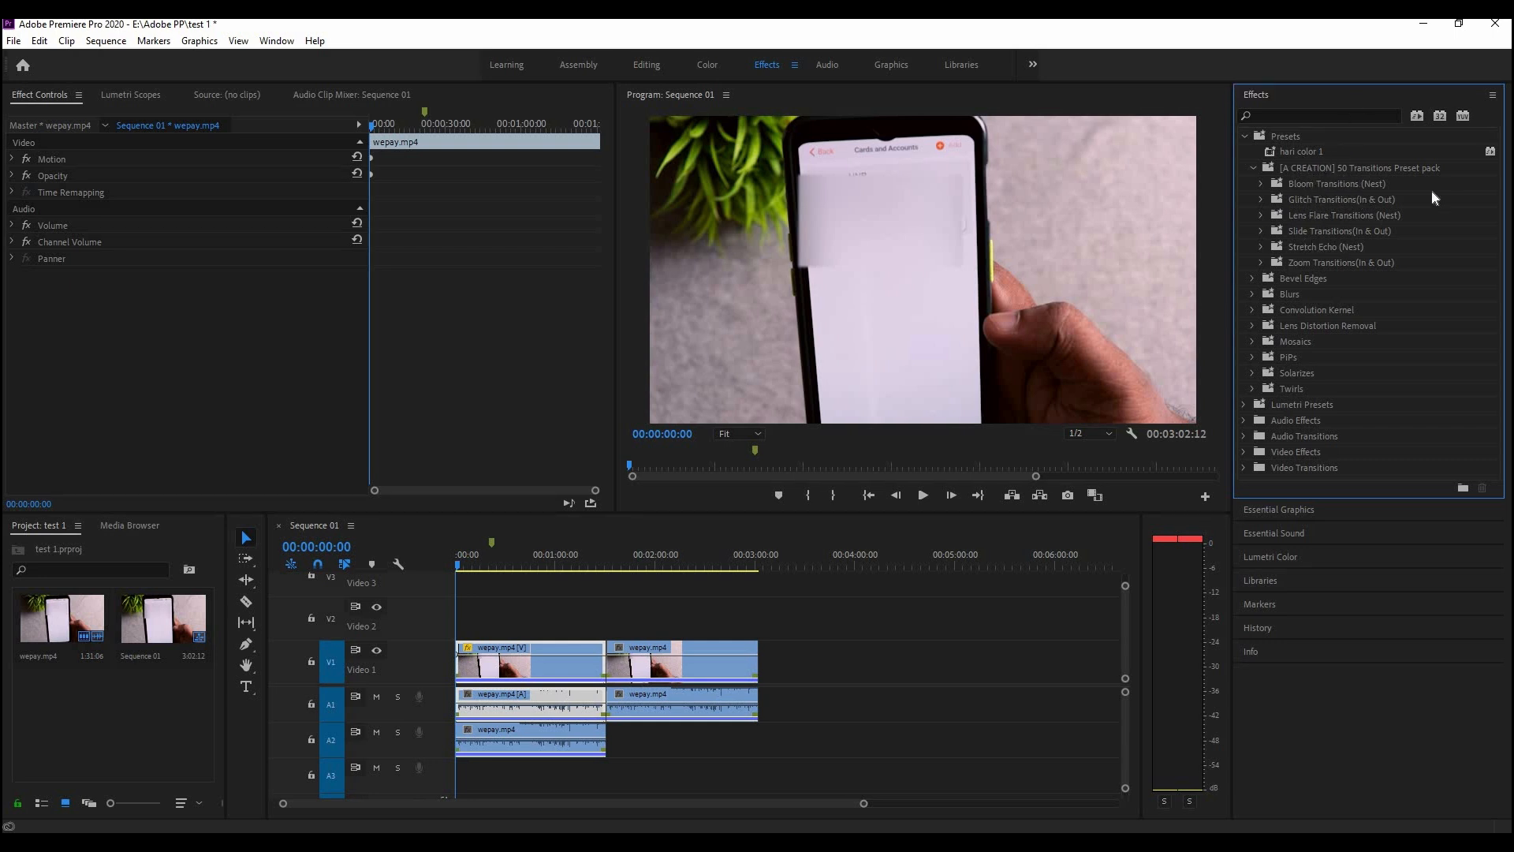
{"action": "left_click", "coordinate": [1253, 167]}
{"action": "left_click", "coordinate": [1244, 135]}
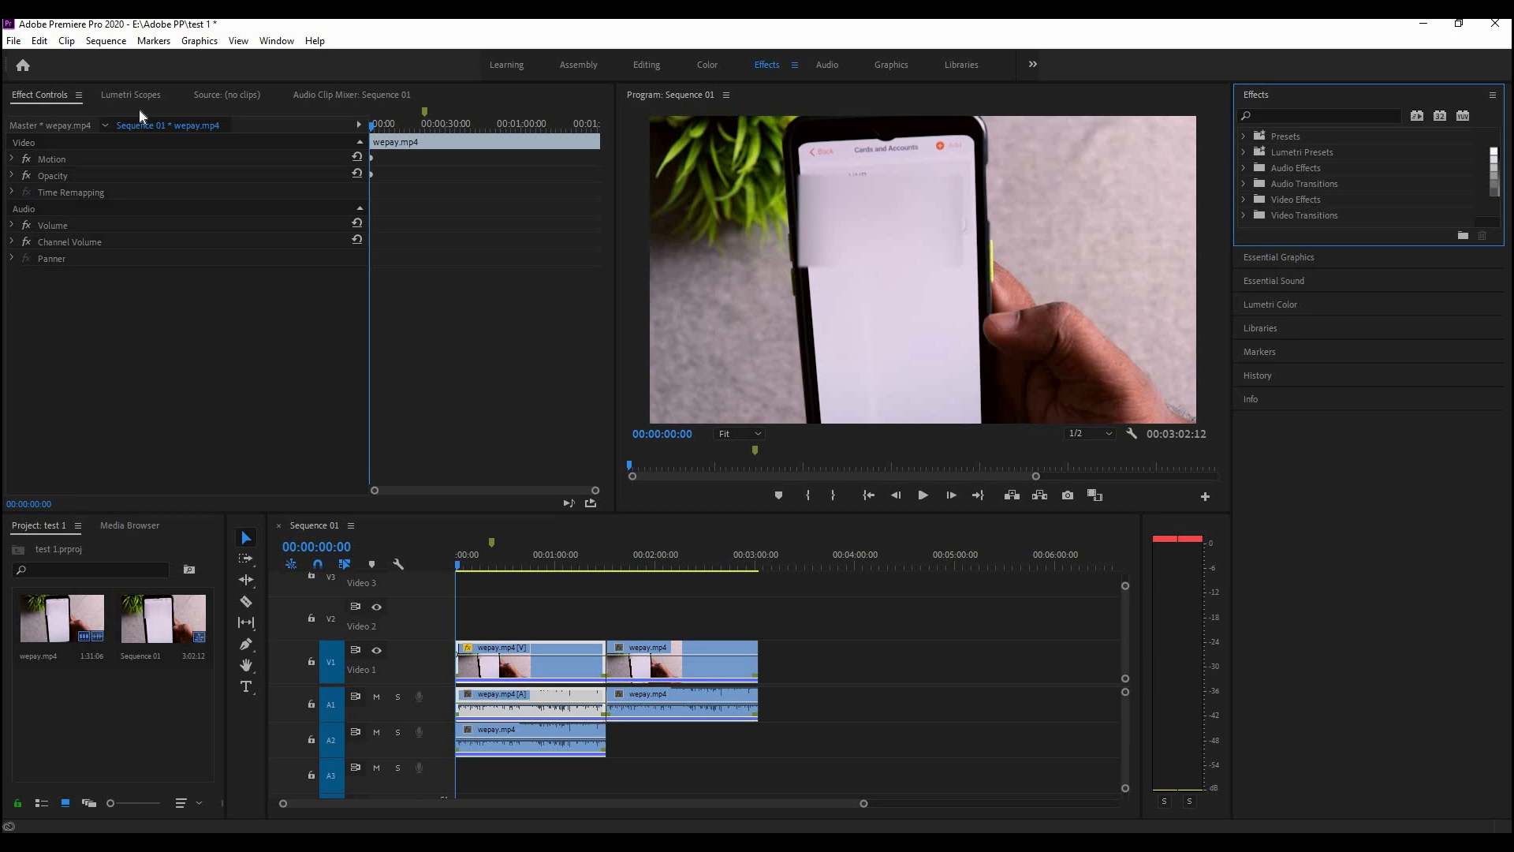
Adjust the first wepay.mp4 clip's motion, placing its position at 954, 539 and setting its scale to 50
{"action": "left_click", "coordinate": [12, 160]}
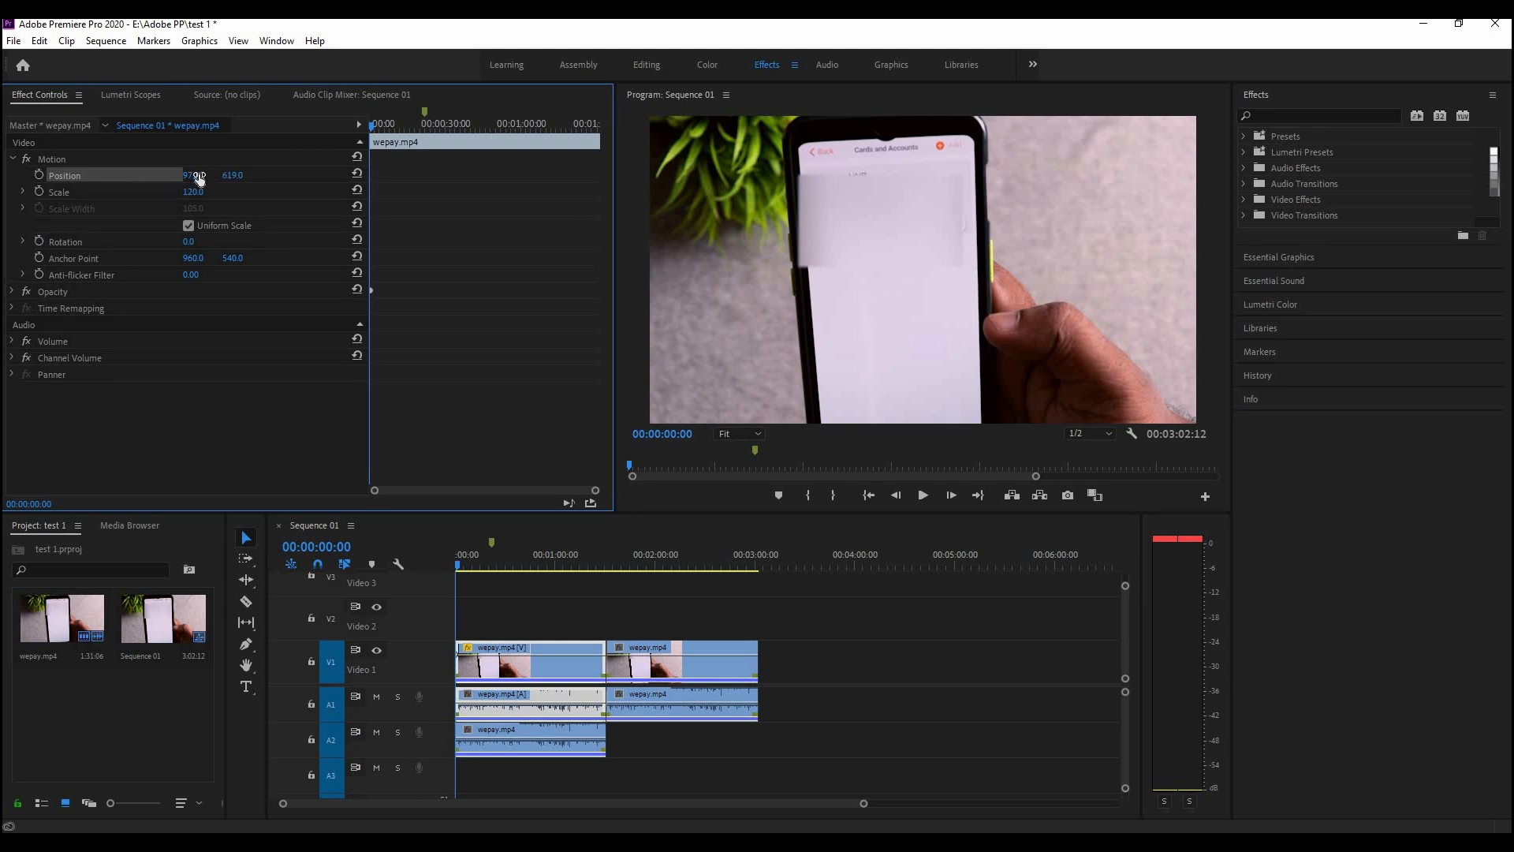
{"action": "left_click_drag", "start_coordinate": [194, 175], "coordinate": [60, 175]}
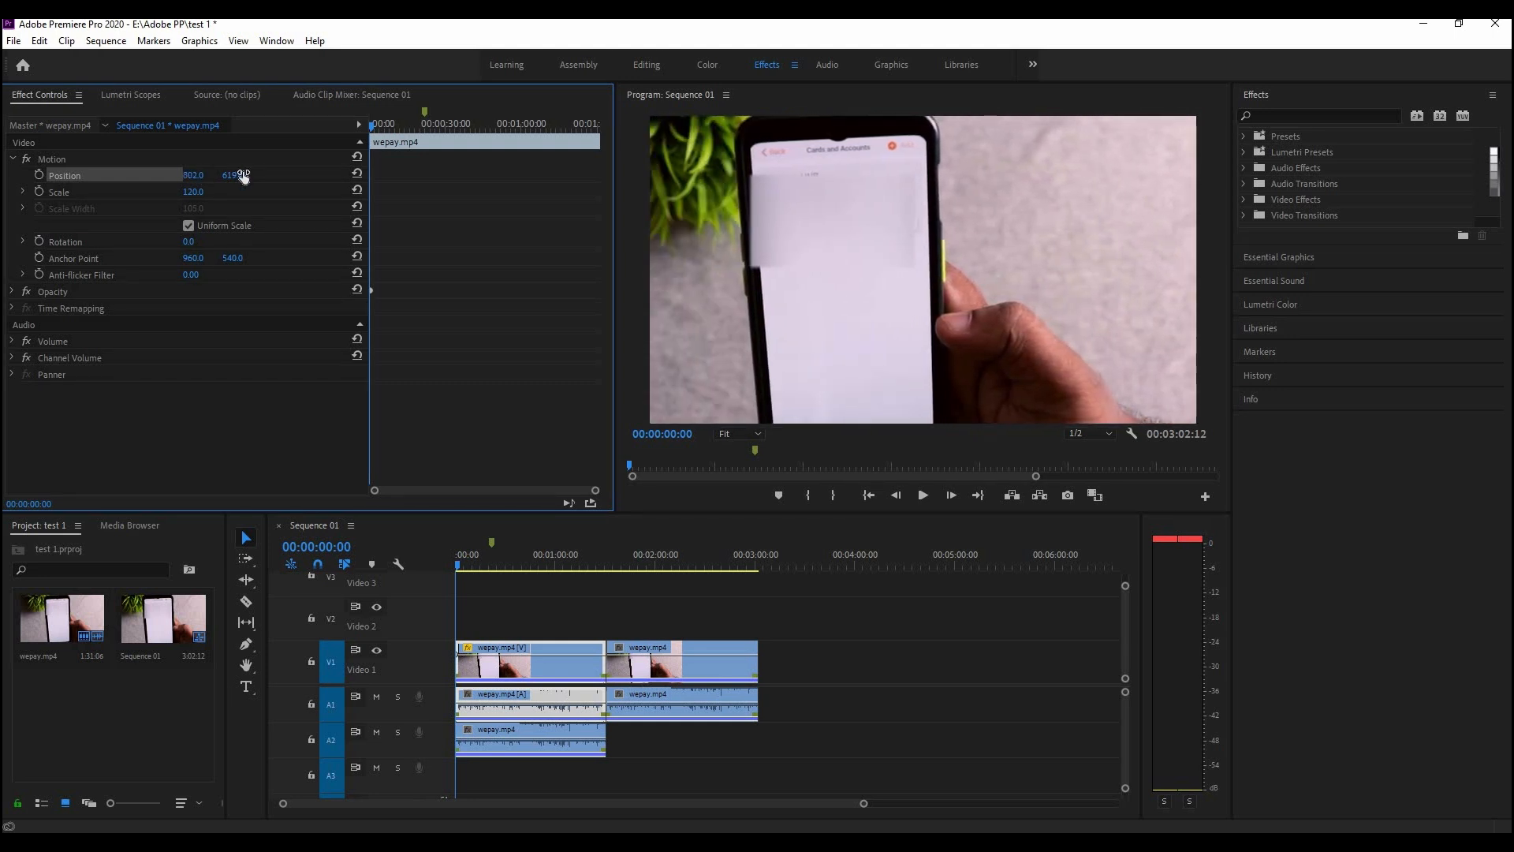
{"action": "left_click_drag", "start_coordinate": [295, 175], "coordinate": [173, 175]}
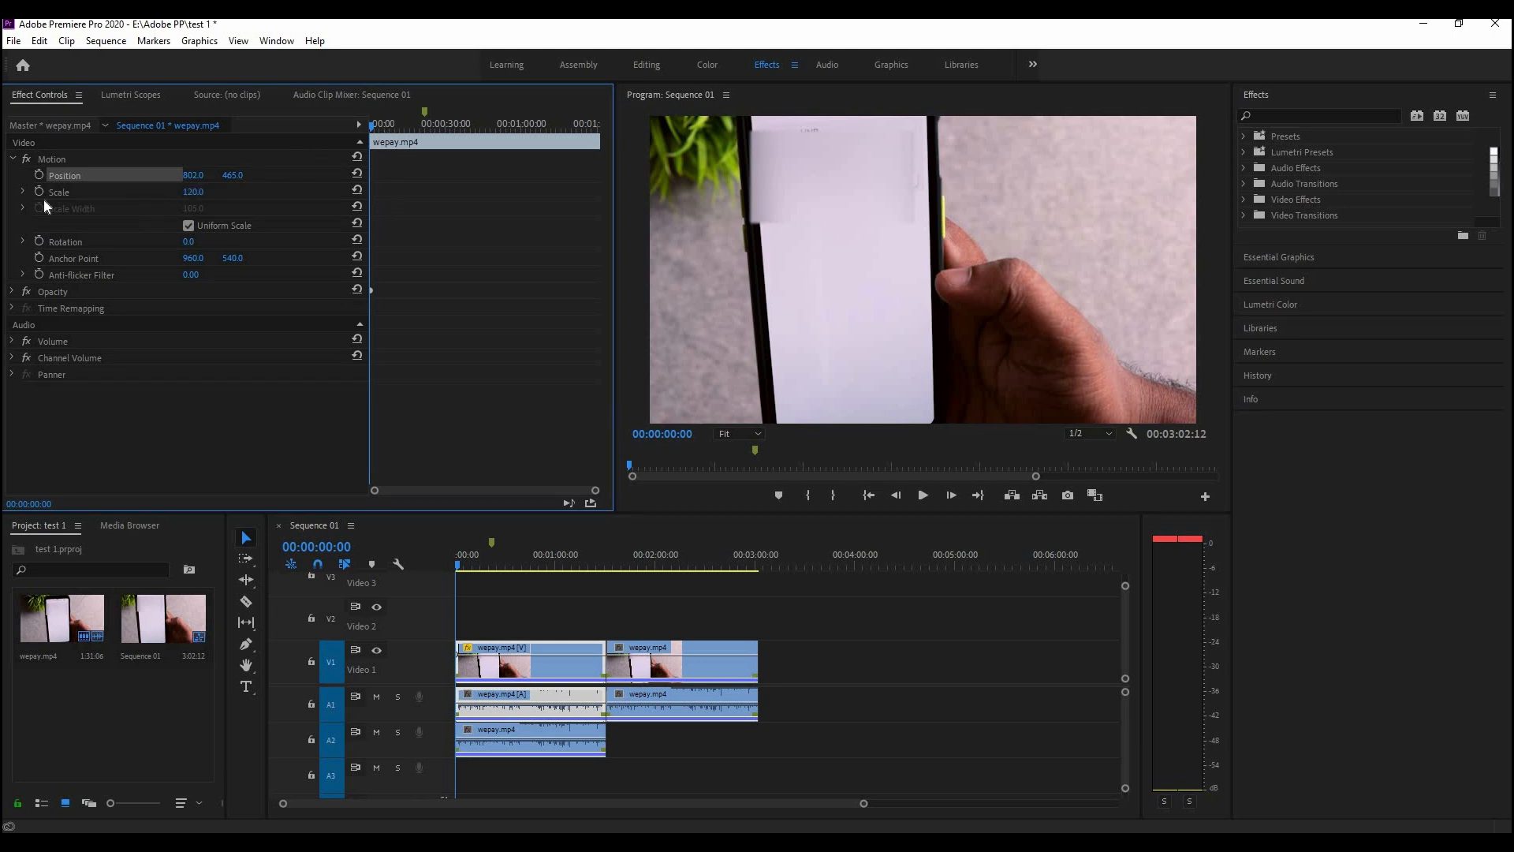
{"action": "left_click_drag", "start_coordinate": [192, 192], "coordinate": [319, 177]}
{"action": "left_click", "coordinate": [195, 192]}
{"action": "type", "text": "50"}
{"action": "key", "text": "Return"}
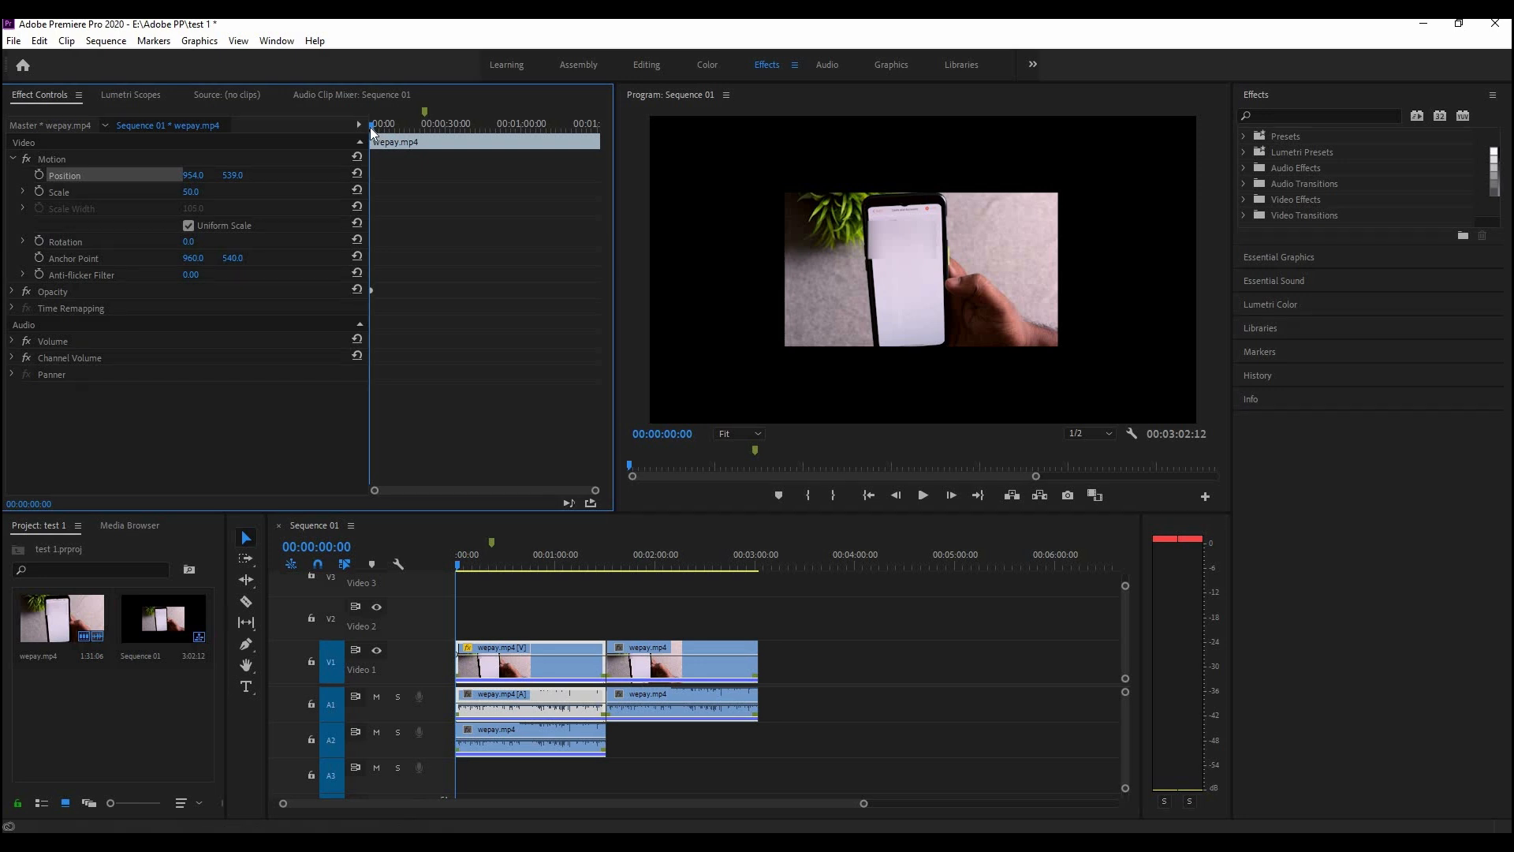
Start scale keyframing at the clip's beginning and create a second keyframe at scale 103 during playback
{"action": "left_click", "coordinate": [39, 191]}
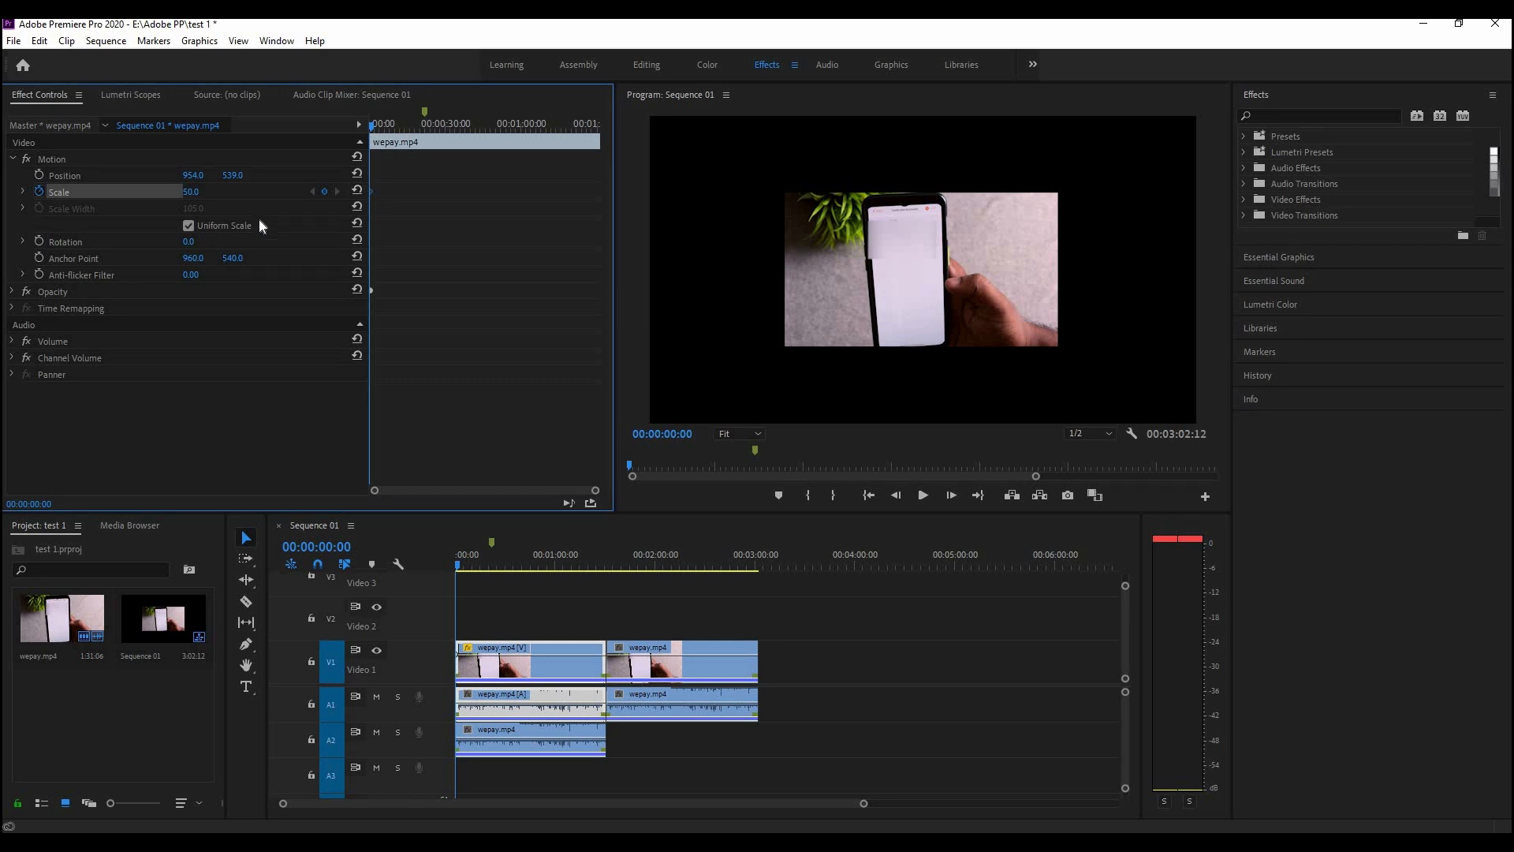
{"action": "key", "text": "space"}
{"action": "left_click_drag", "start_coordinate": [191, 191], "coordinate": [352, 194]}
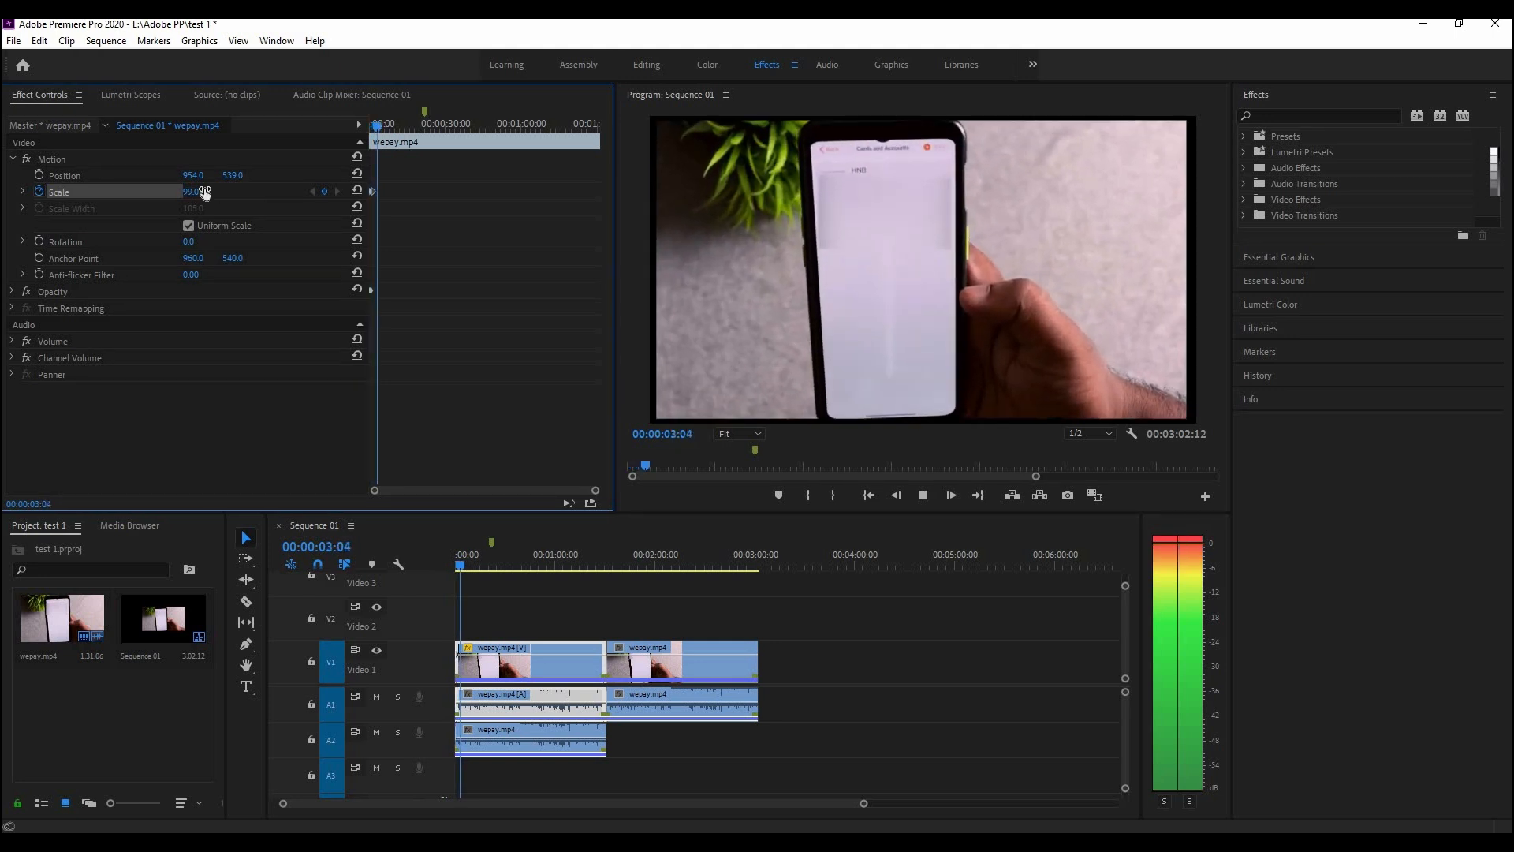
{"action": "key", "text": "space"}
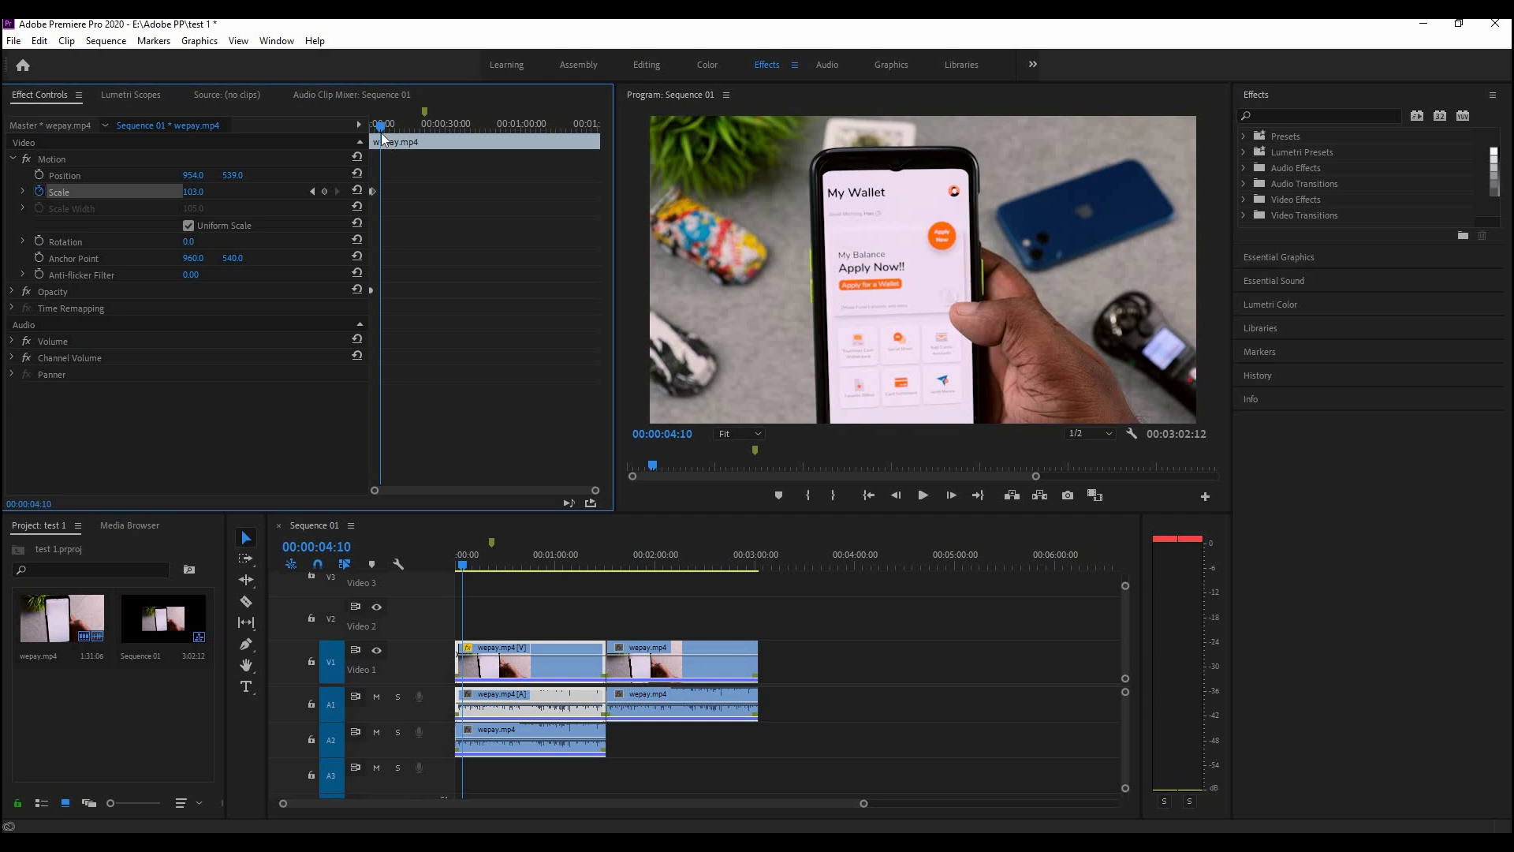
Preview the scale animation, retime its second keyframe to about 10 seconds, and return to the sequence start
{"action": "left_click_drag", "start_coordinate": [379, 128], "coordinate": [364, 130]}
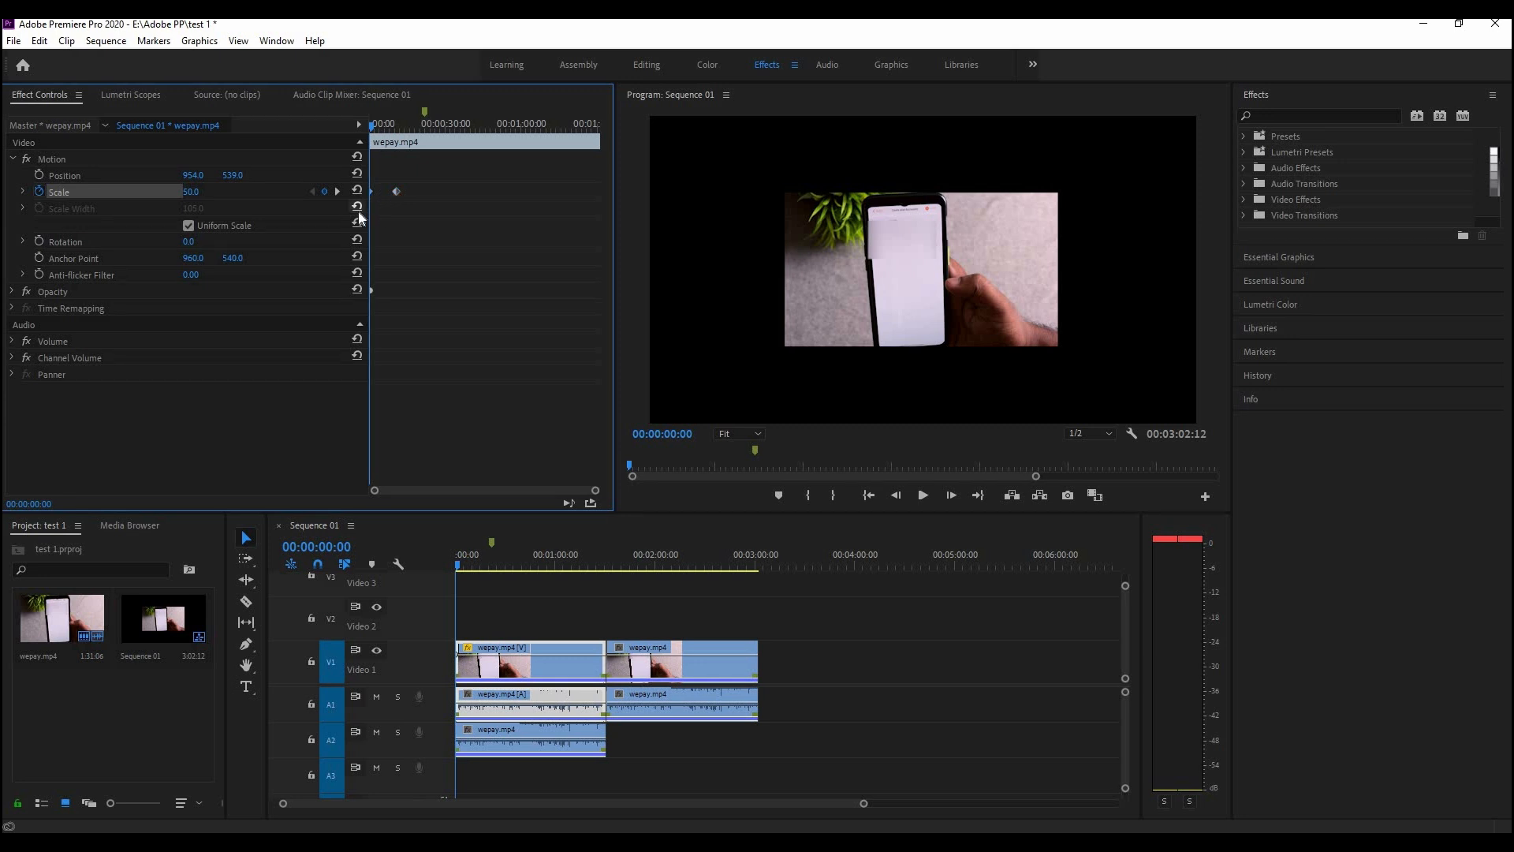
{"action": "key", "text": "space"}
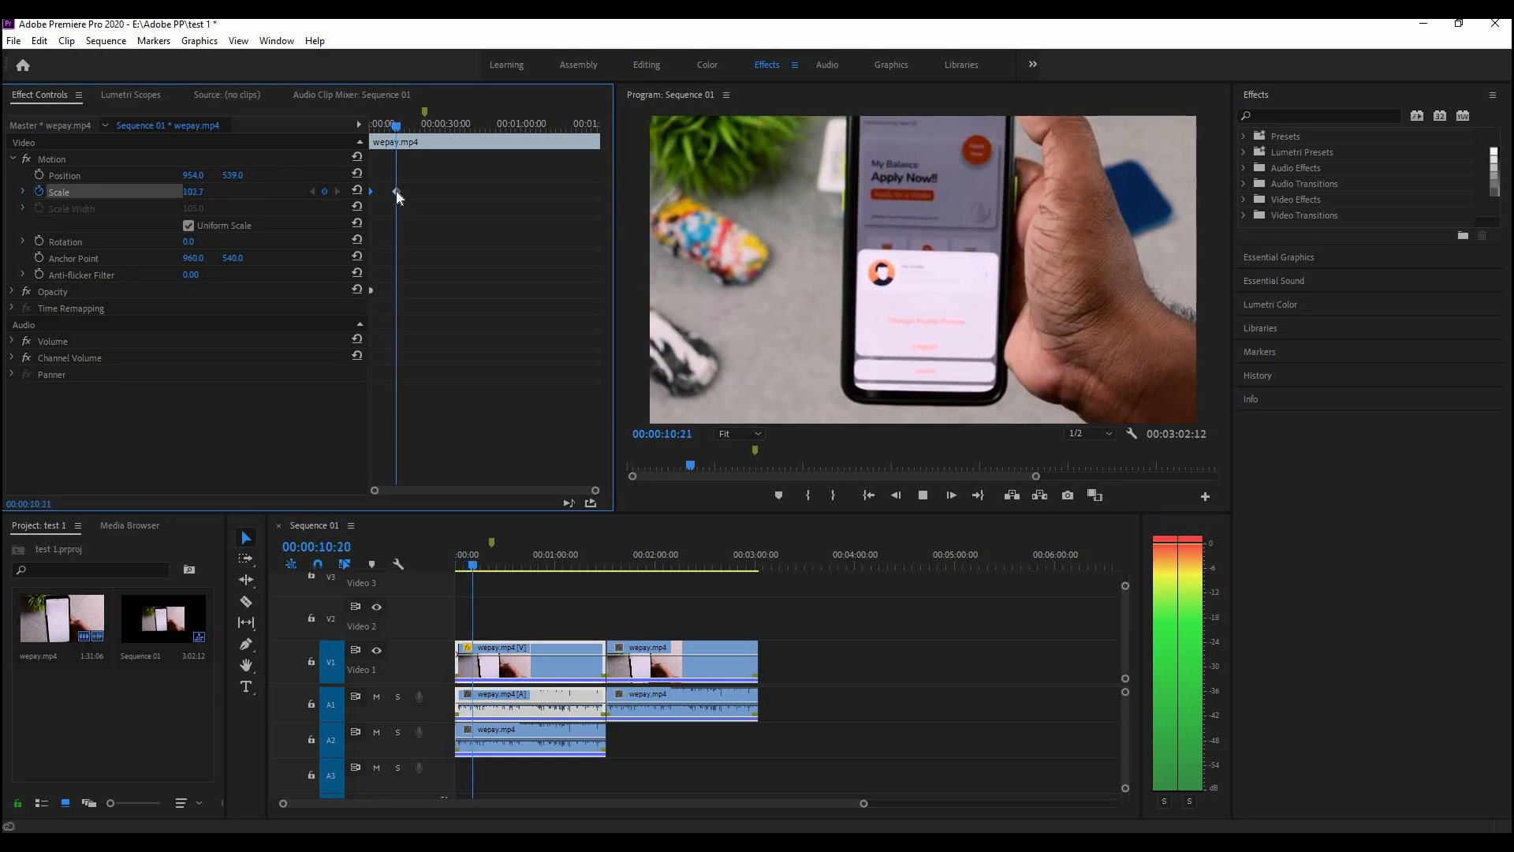
{"action": "left_click_drag", "start_coordinate": [396, 191], "coordinate": [617, 211]}
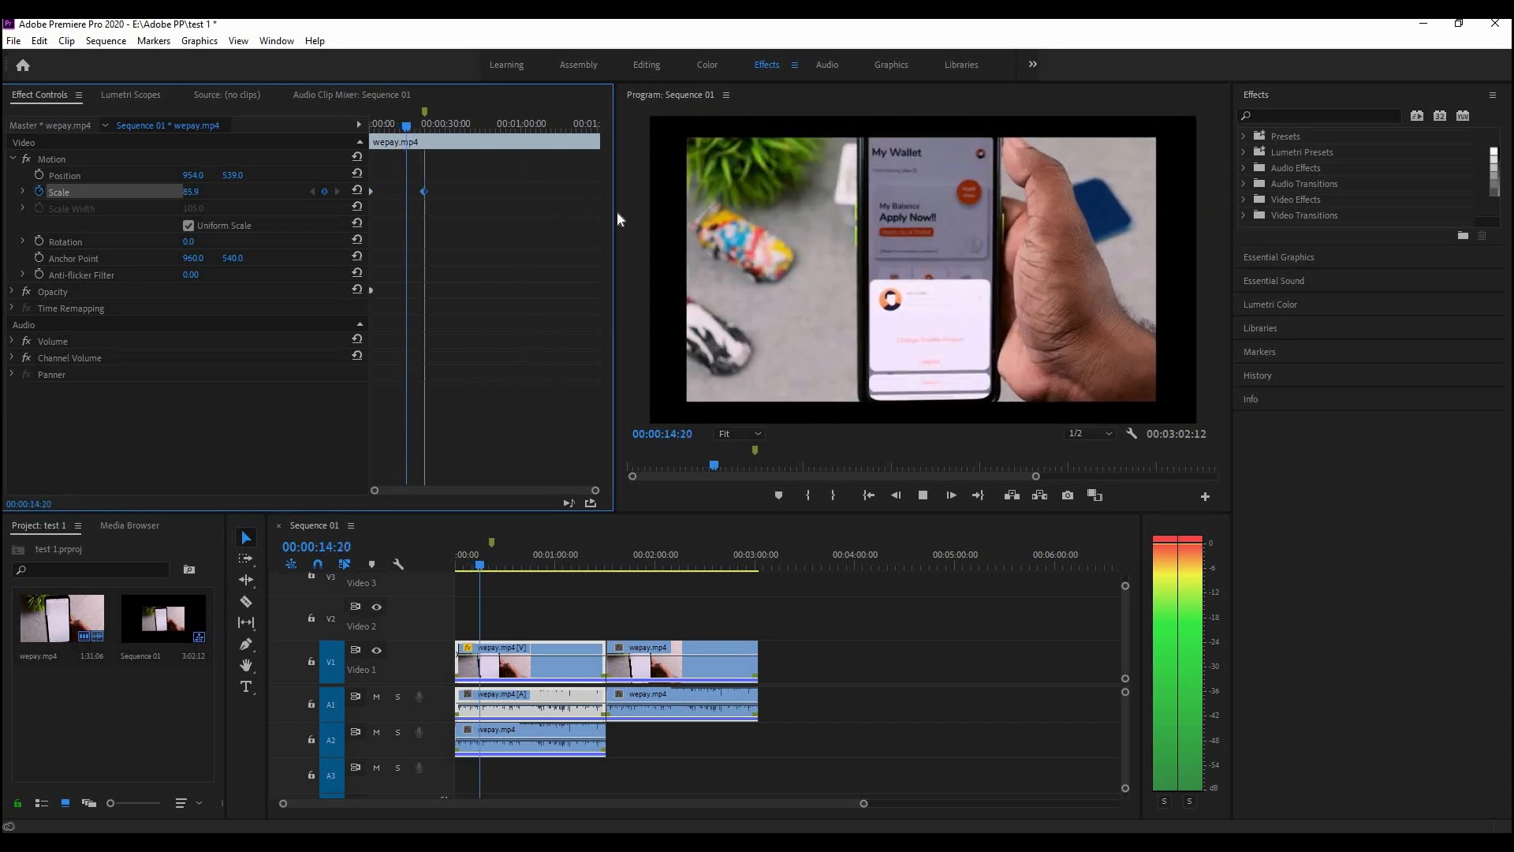
{"action": "left_click_drag", "start_coordinate": [380, 213], "coordinate": [492, 207]}
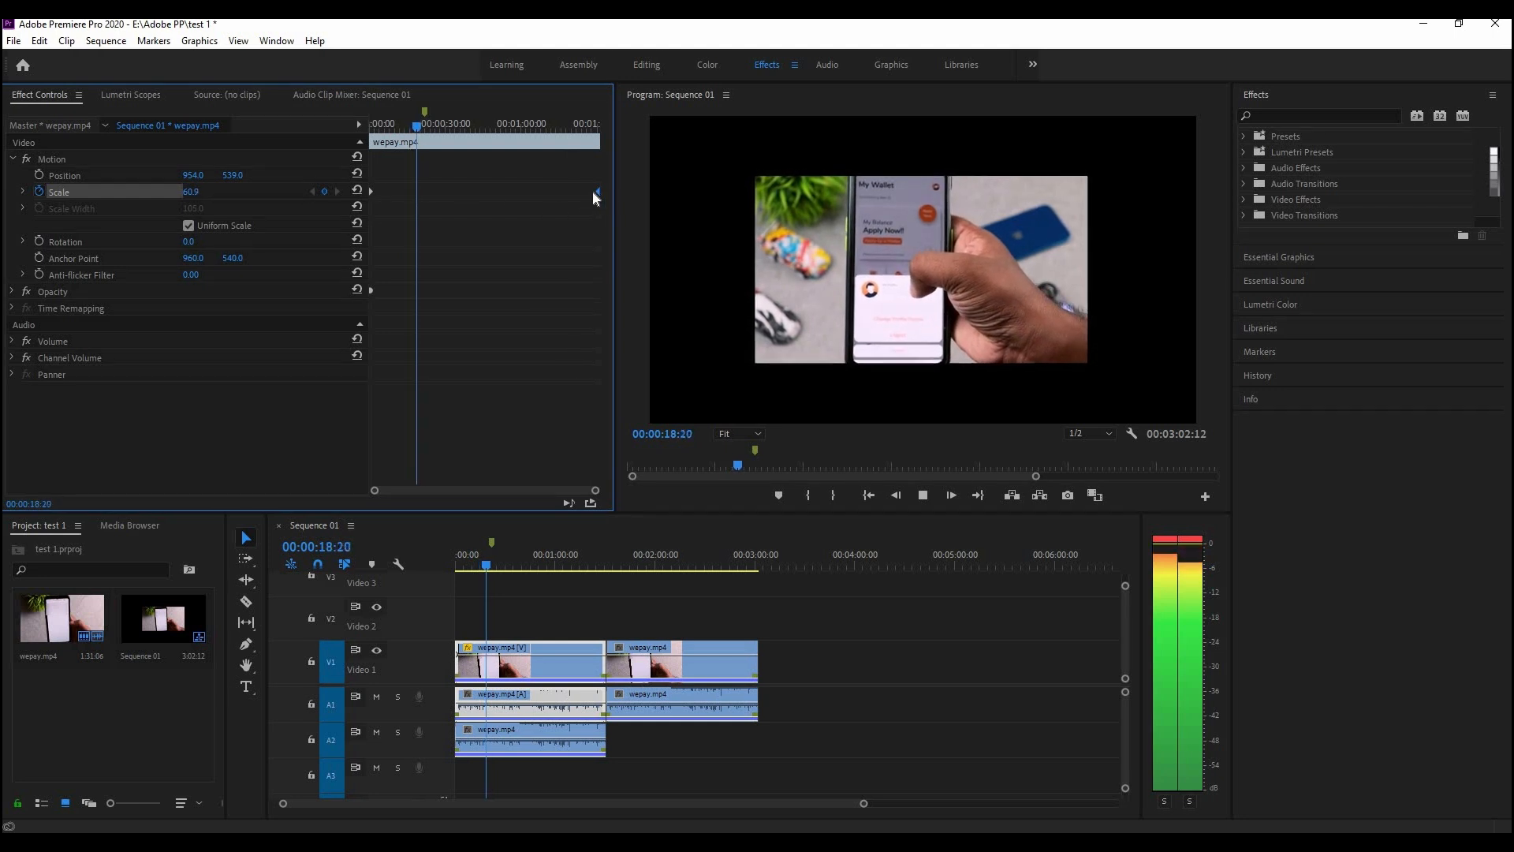
{"action": "left_click_drag", "start_coordinate": [598, 192], "coordinate": [545, 196]}
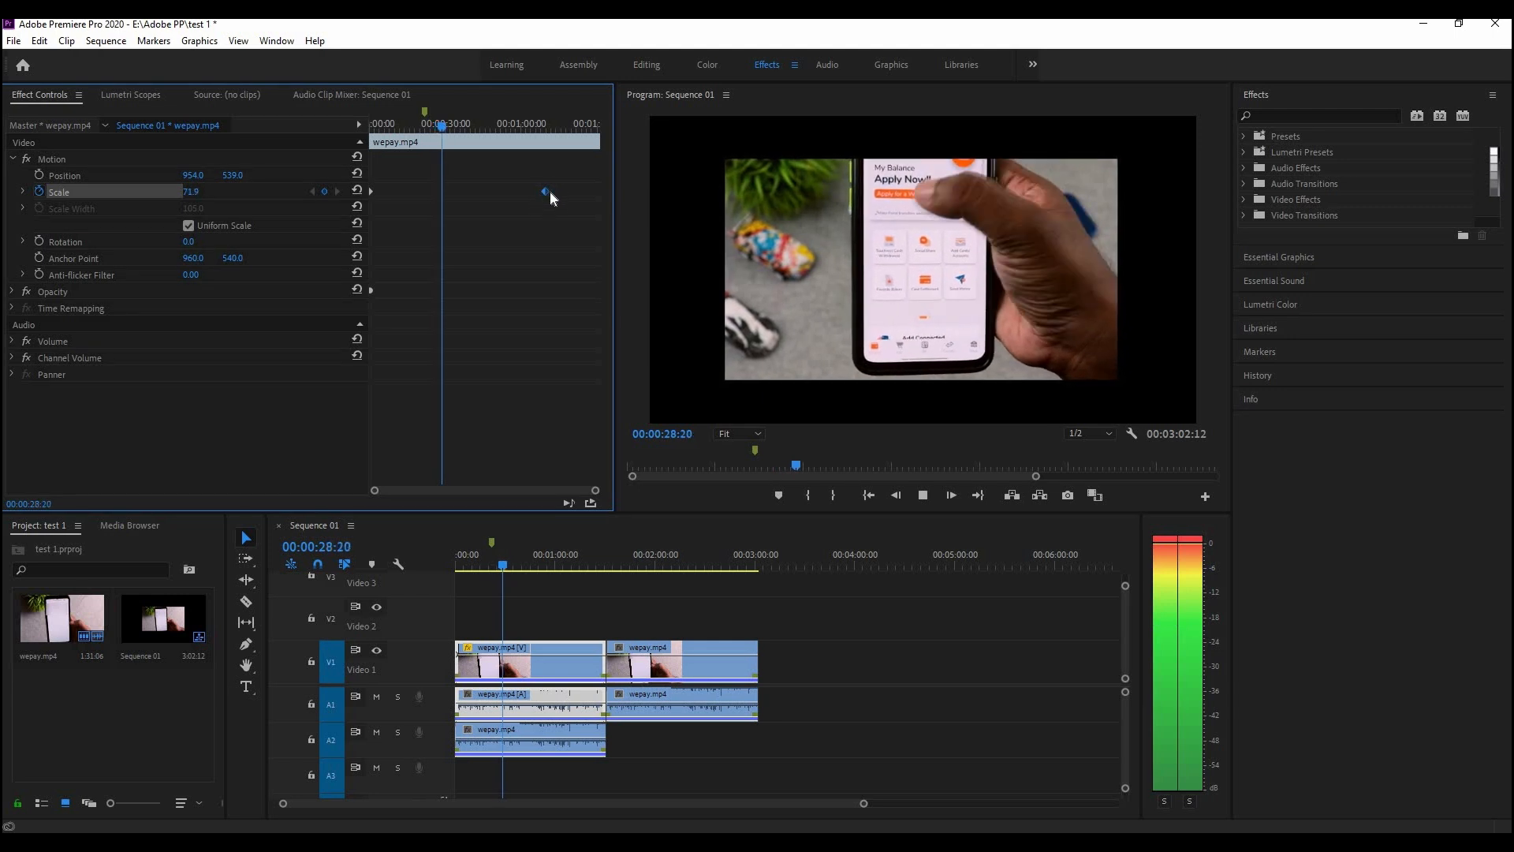
{"action": "left_click_drag", "start_coordinate": [546, 191], "coordinate": [395, 214]}
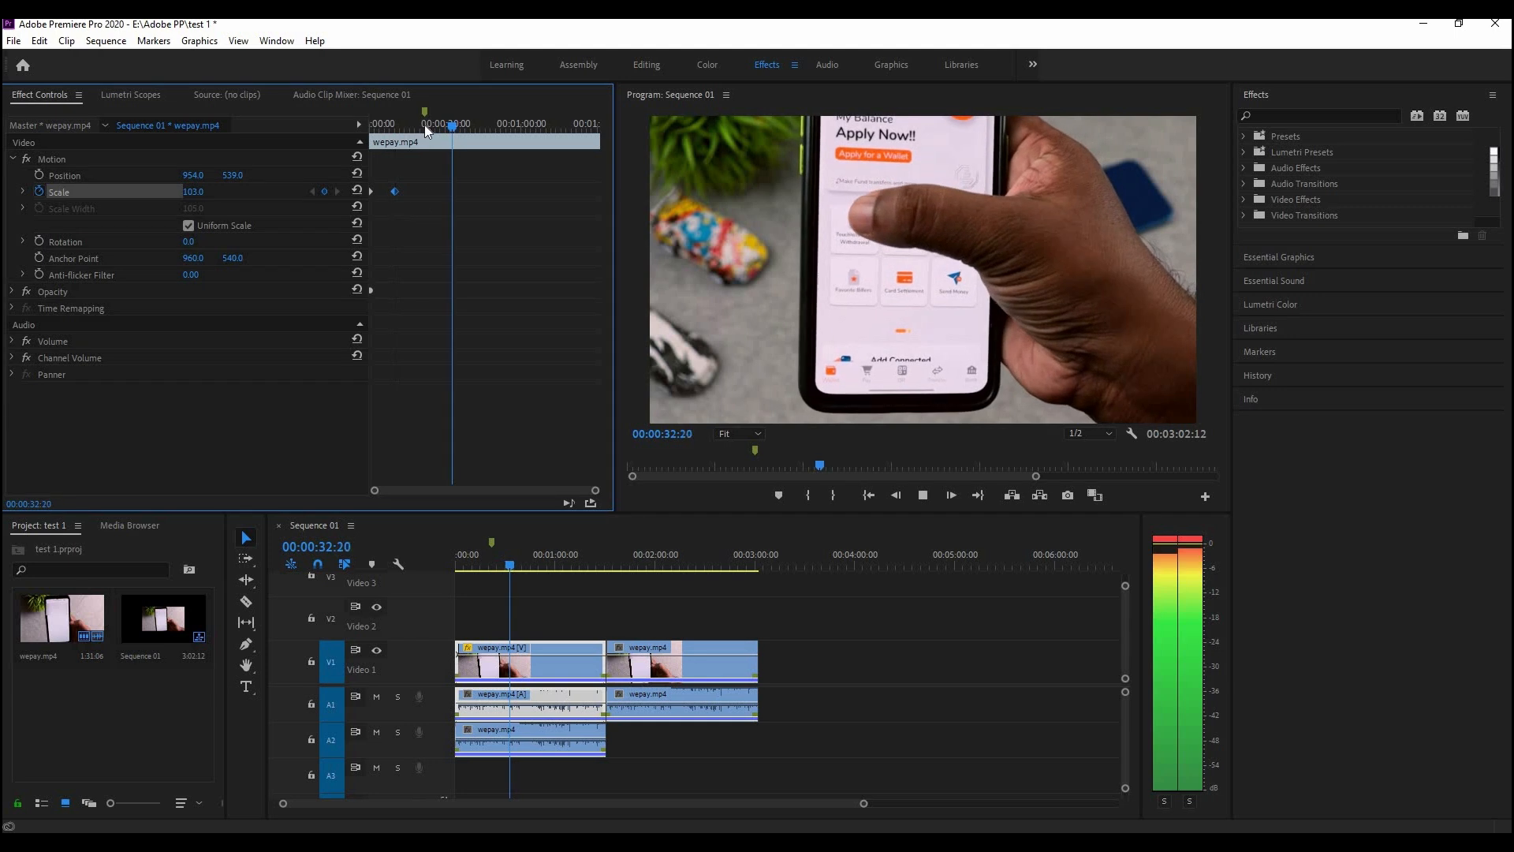
{"action": "left_click_drag", "start_coordinate": [423, 124], "coordinate": [322, 126]}
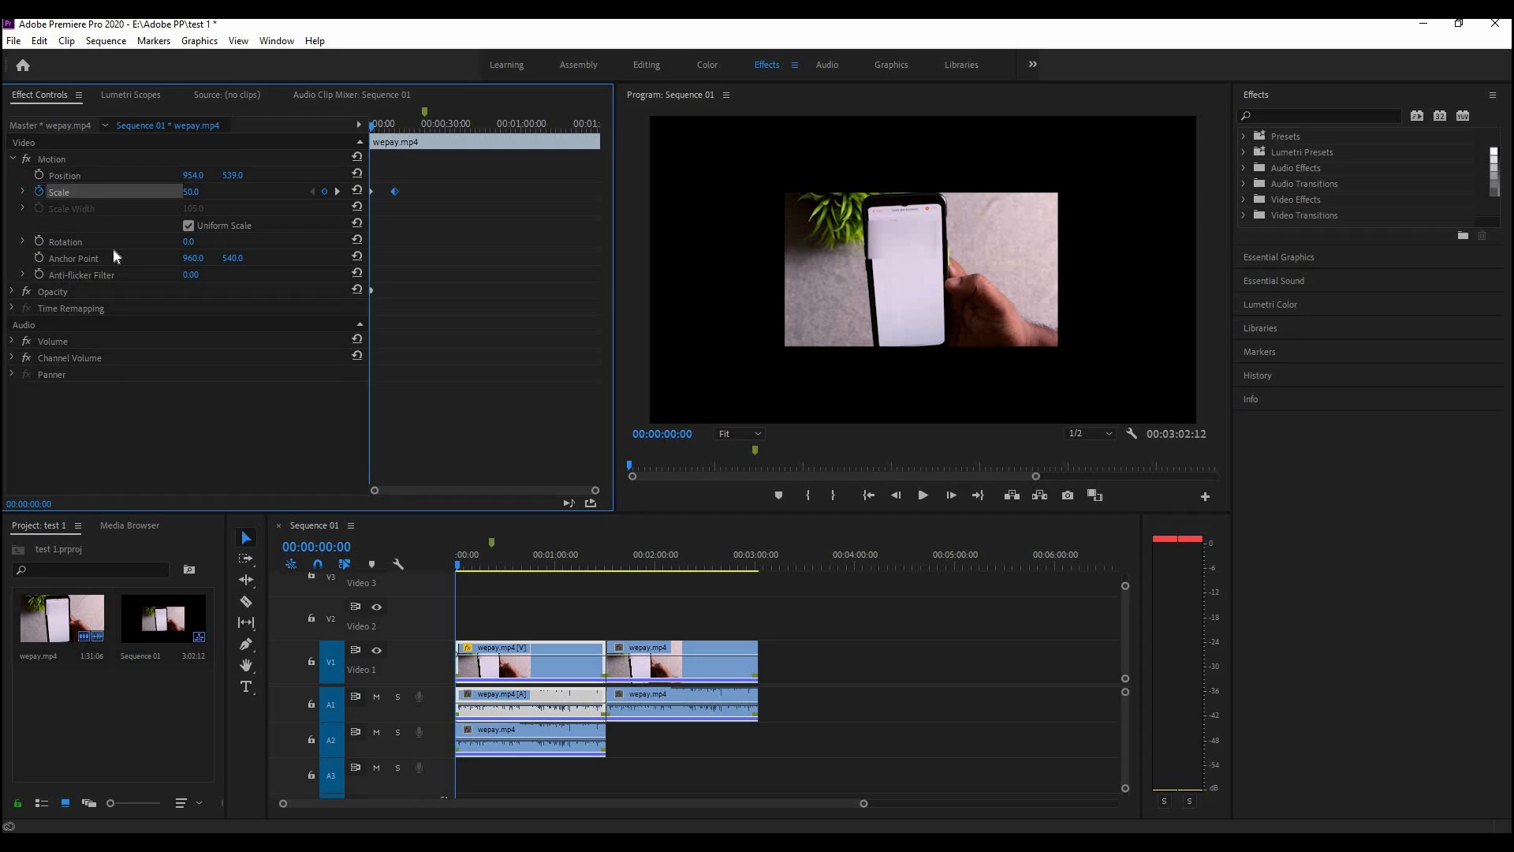
Try the first clip's opacity at 37% and restore it to 100%
{"action": "left_click", "coordinate": [12, 158]}
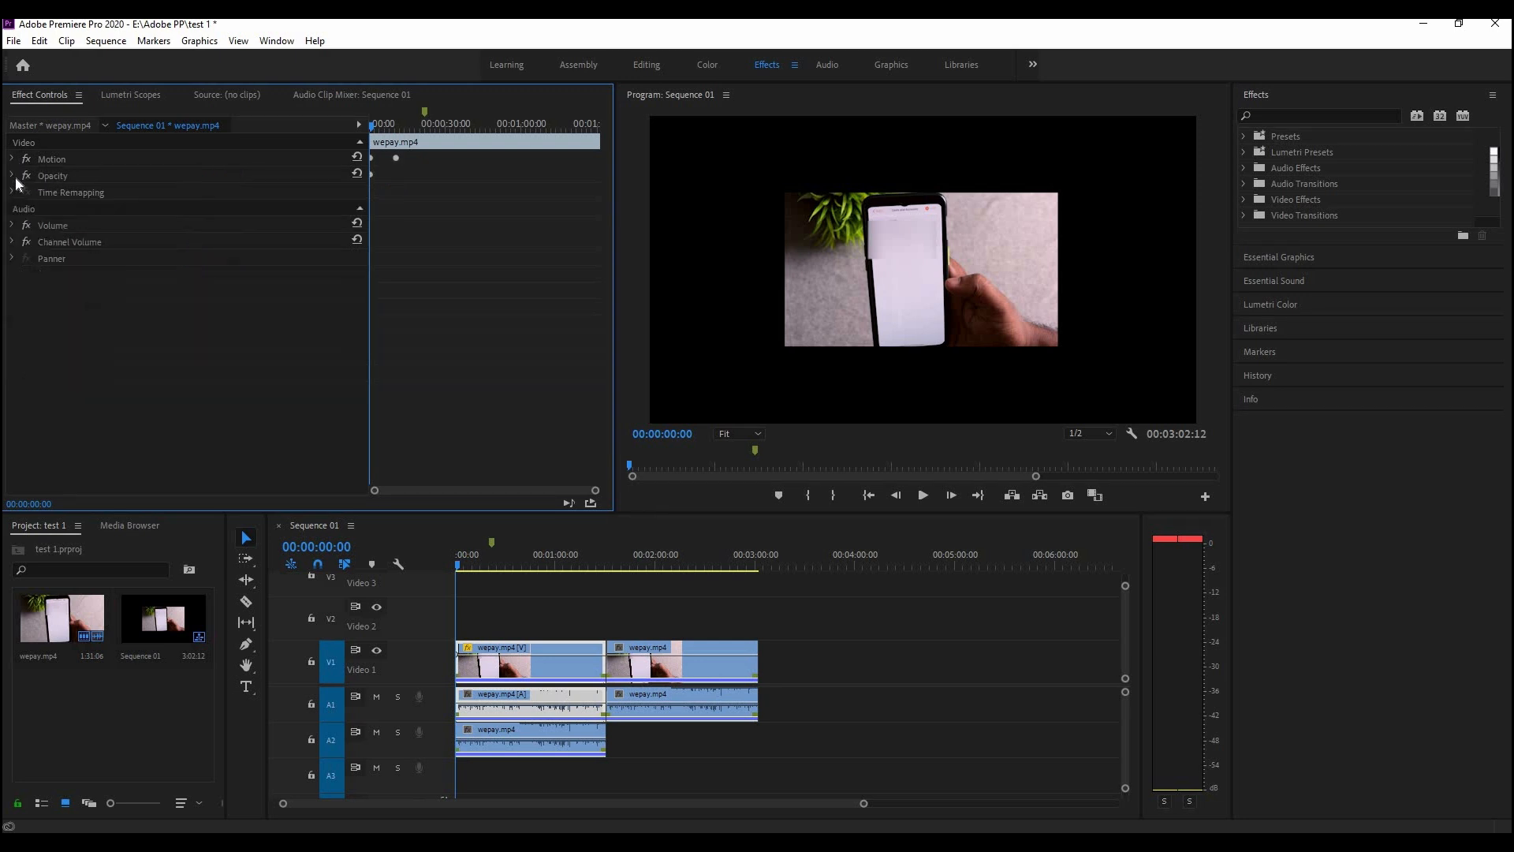
{"action": "left_click", "coordinate": [12, 175]}
{"action": "left_click", "coordinate": [209, 211]}
{"action": "type", "text": "37"}
{"action": "key", "text": "Return"}
{"action": "left_click_drag", "start_coordinate": [195, 209], "coordinate": [247, 209]}
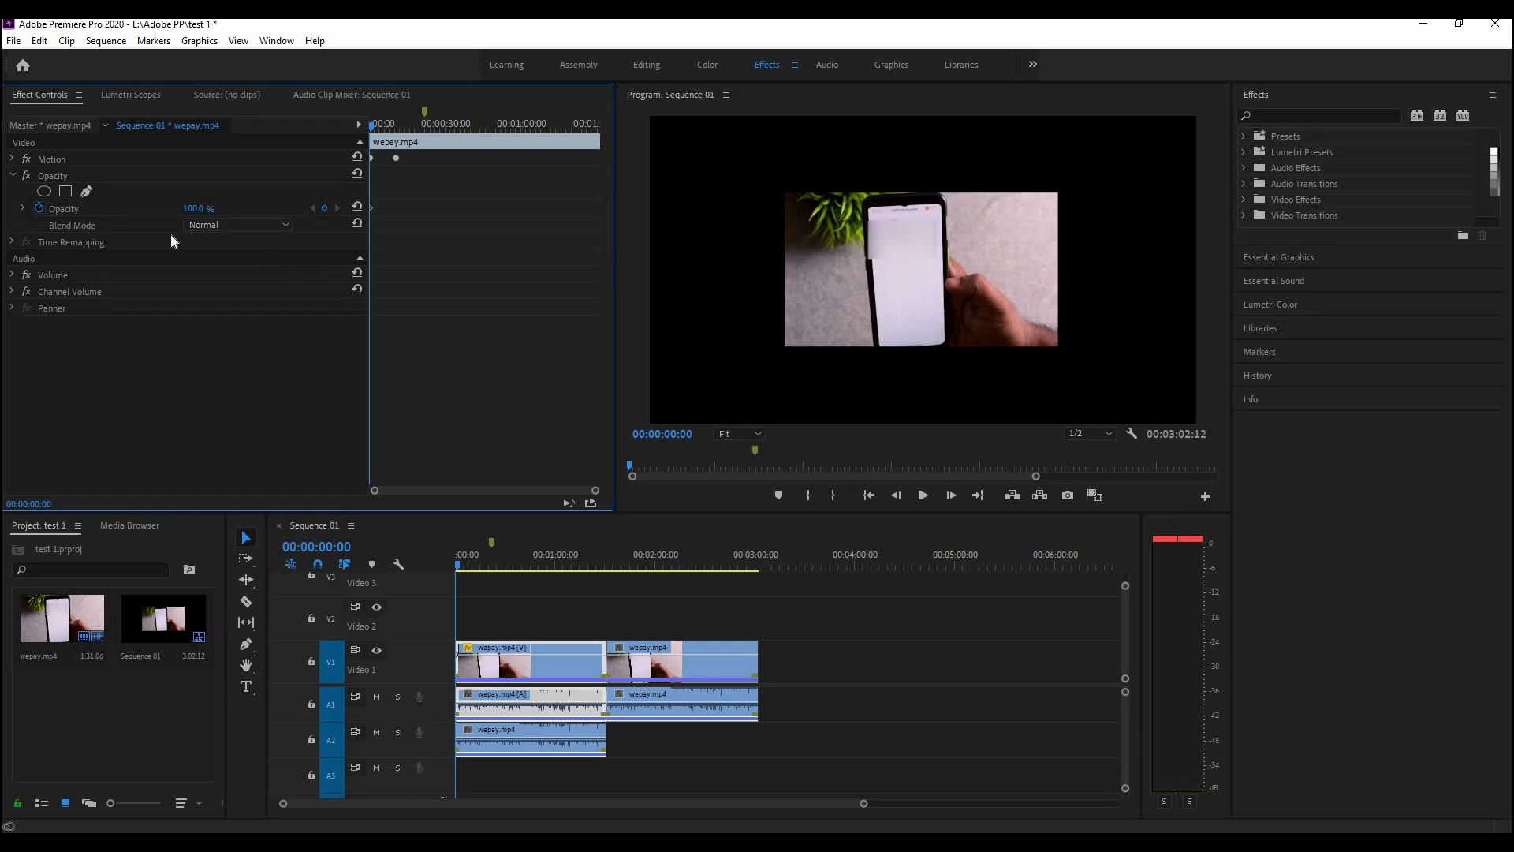
{"action": "left_click", "coordinate": [12, 176]}
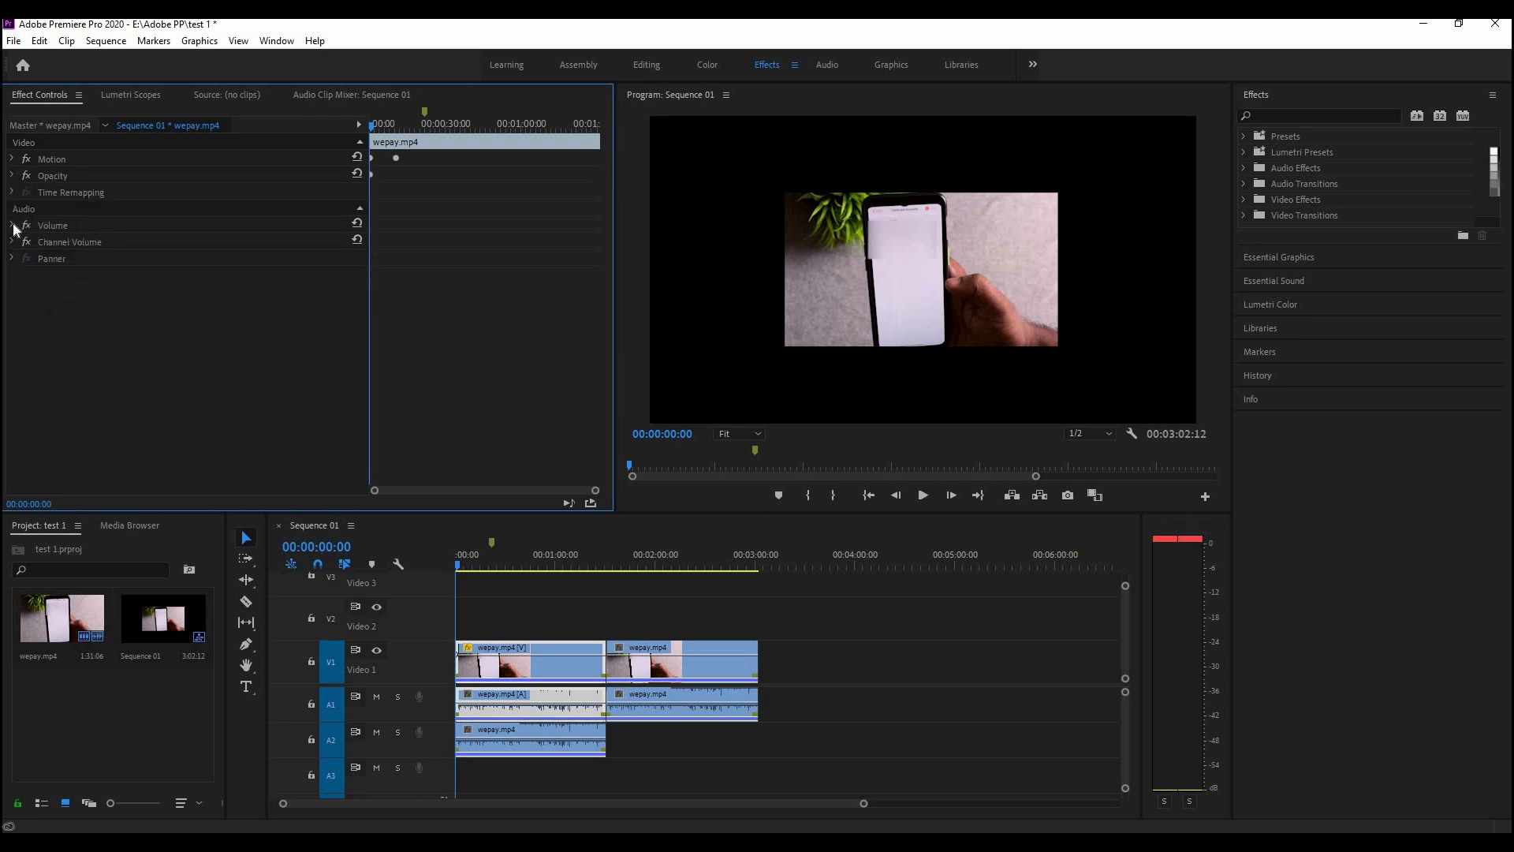
Lower and then raise the first clip's audio volume level at the sequence start
{"action": "left_click", "coordinate": [12, 226]}
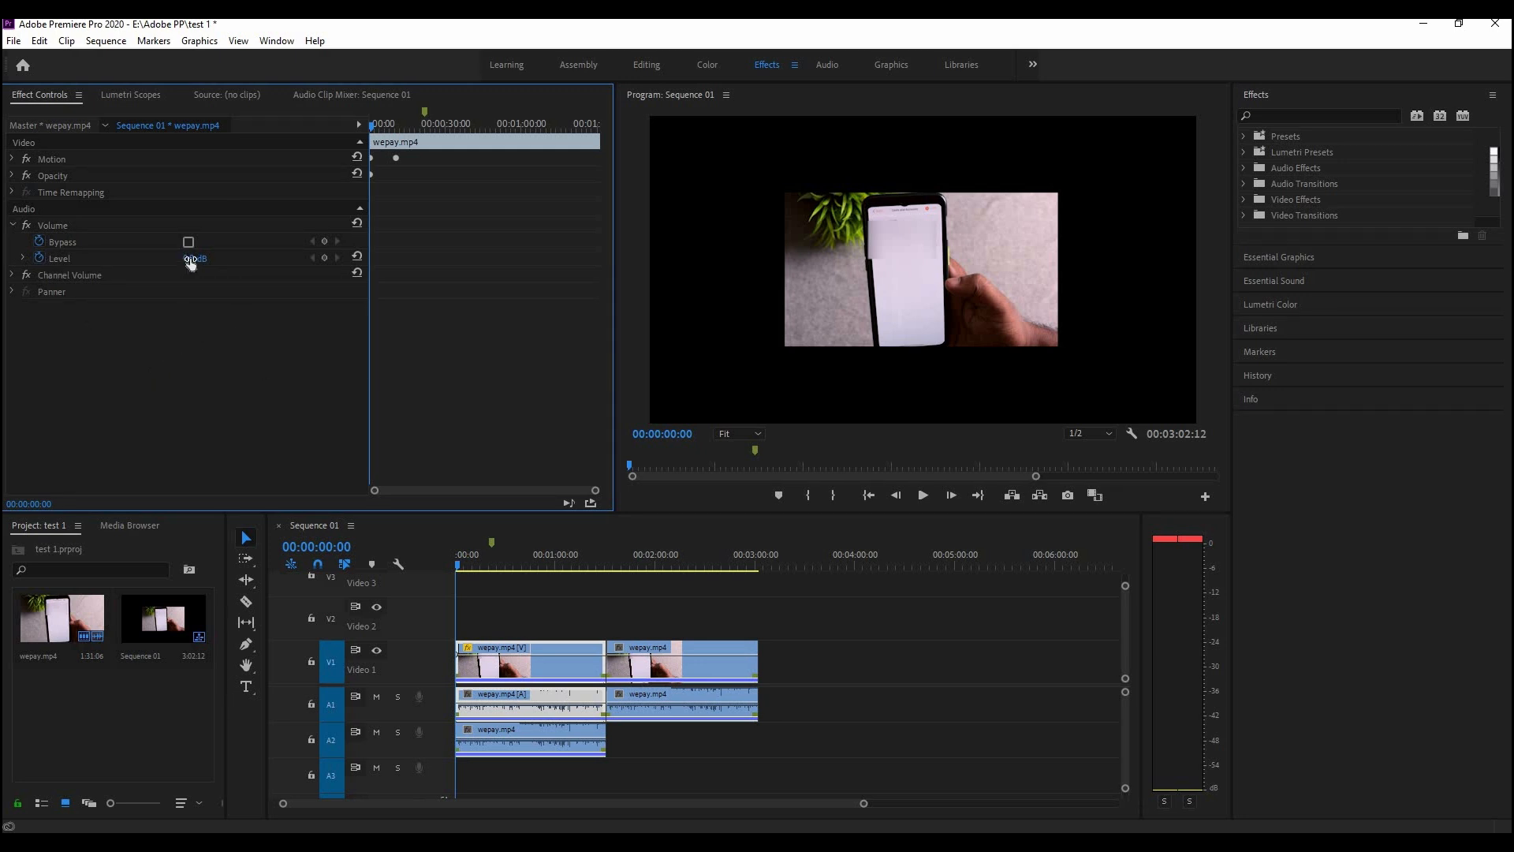
{"action": "left_click_drag", "start_coordinate": [191, 259], "coordinate": [95, 259]}
{"action": "left_click_drag", "start_coordinate": [192, 259], "coordinate": [215, 267]}
{"action": "left_click", "coordinate": [13, 225]}
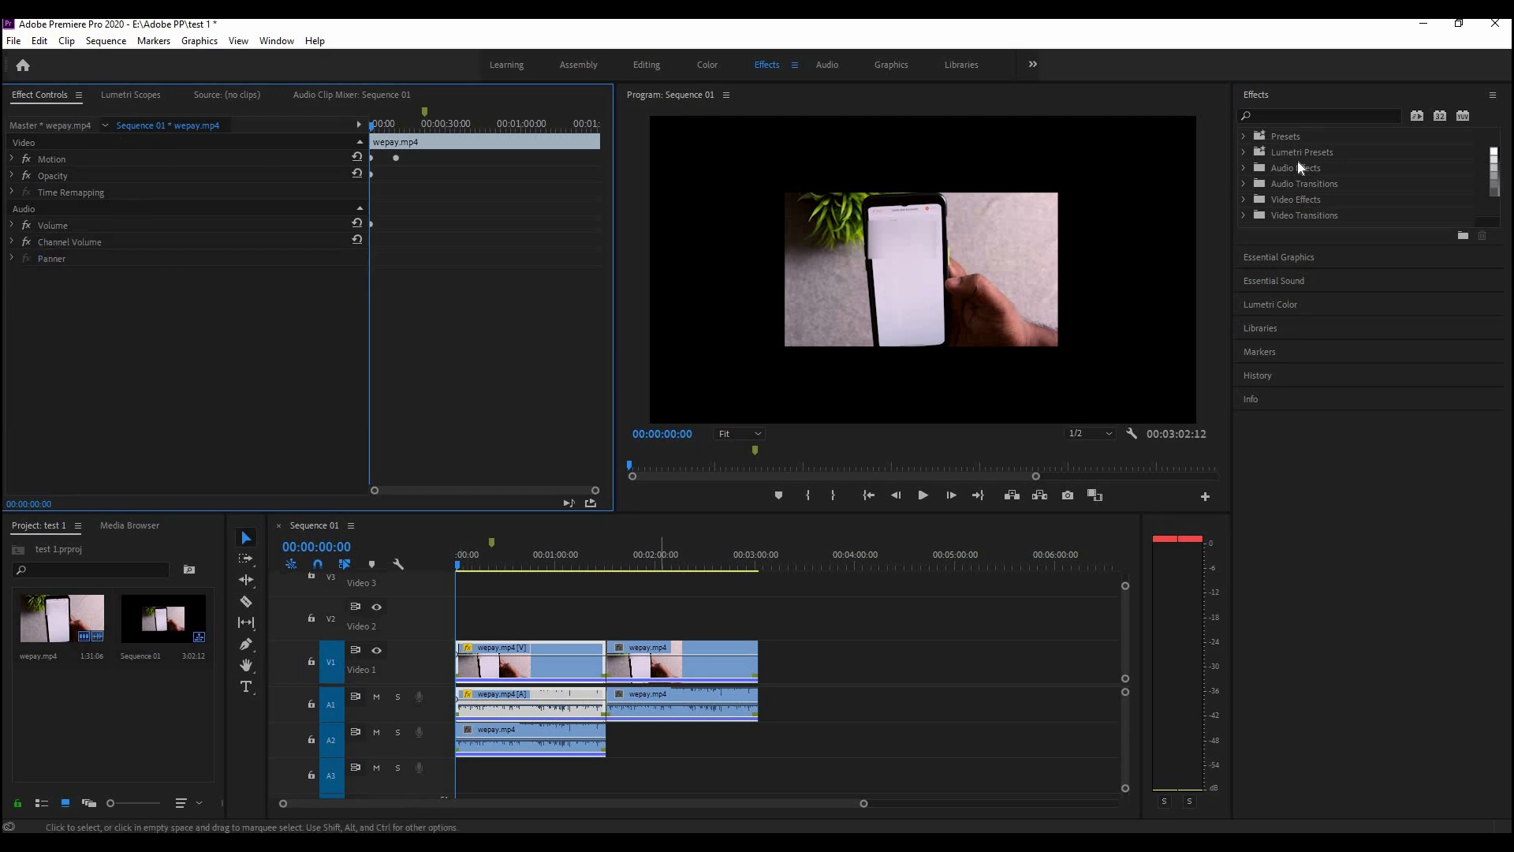
Set the clip's starting scale keyframe to 105
{"action": "left_click", "coordinate": [1293, 116]}
{"action": "left_click", "coordinate": [12, 159]}
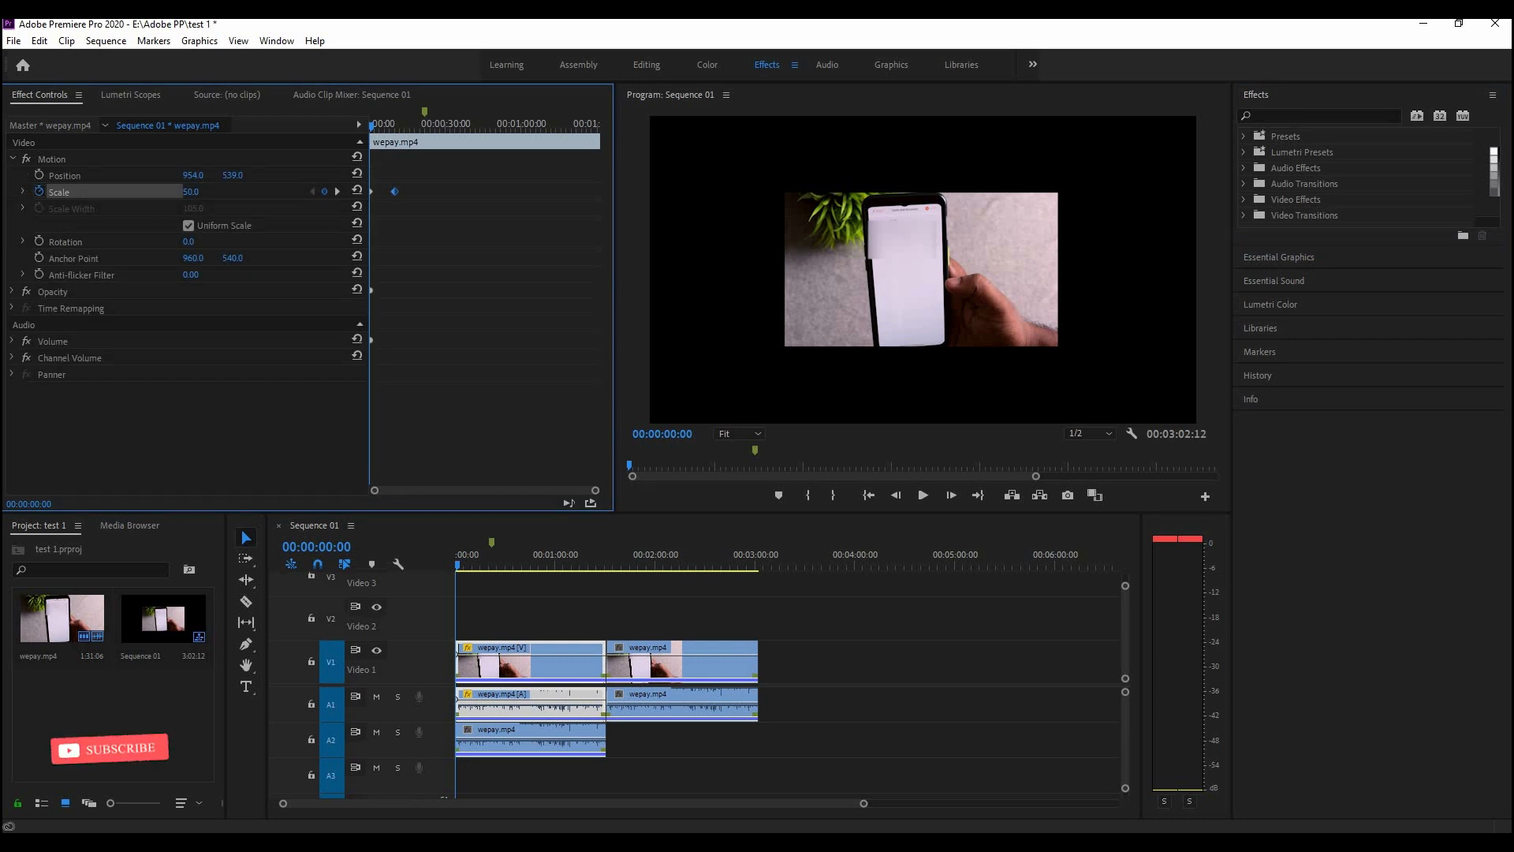
{"action": "type", "text": "105"}
{"action": "key", "text": "Return"}
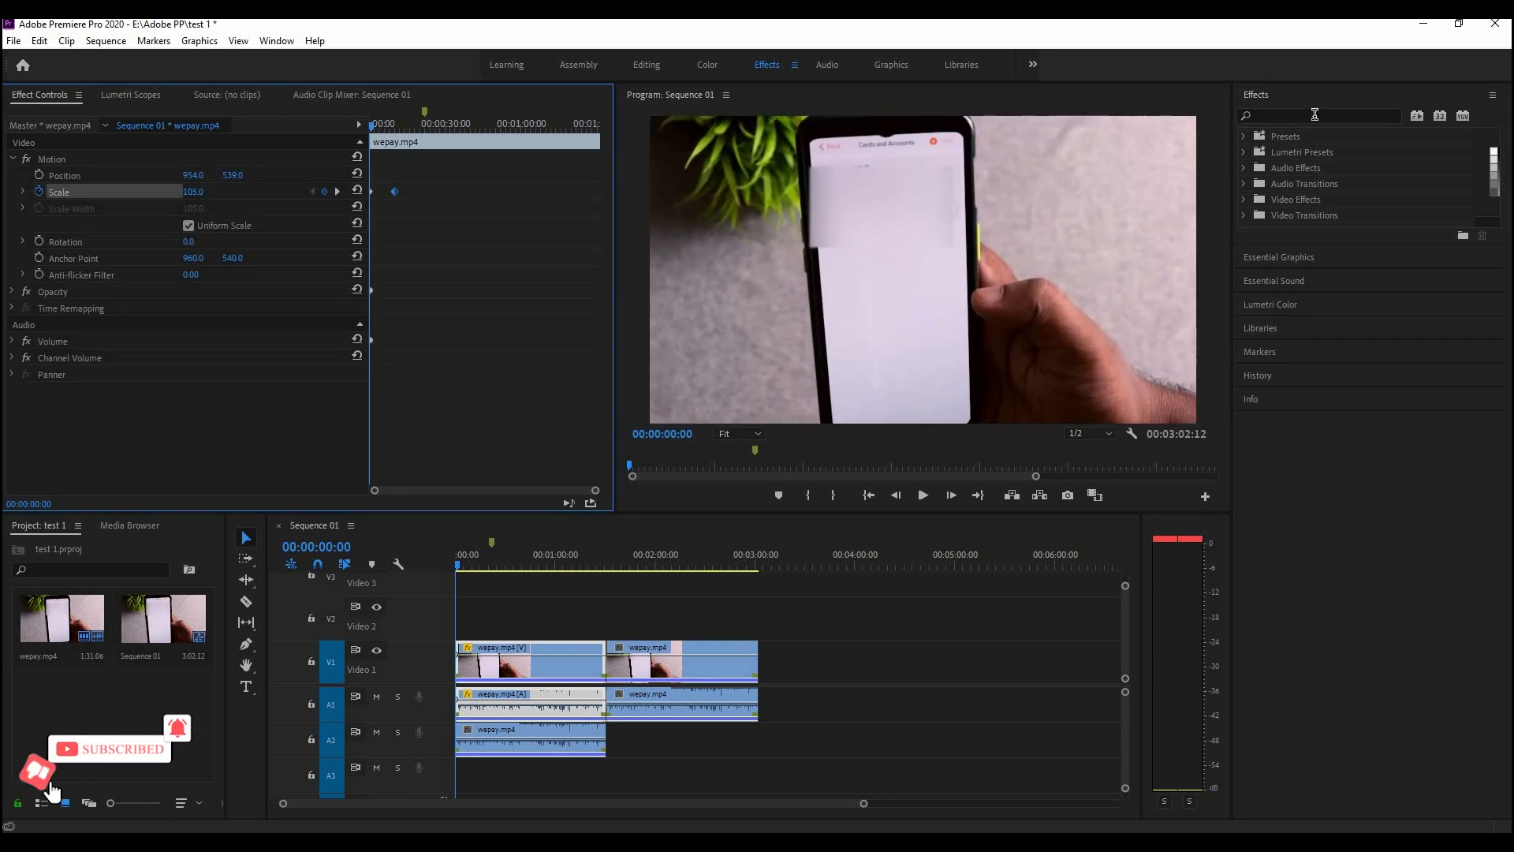
Search the effects for "crop" and apply the Crop effect to the first wepay.mp4 clip on Video 1
{"action": "left_click", "coordinate": [1315, 114]}
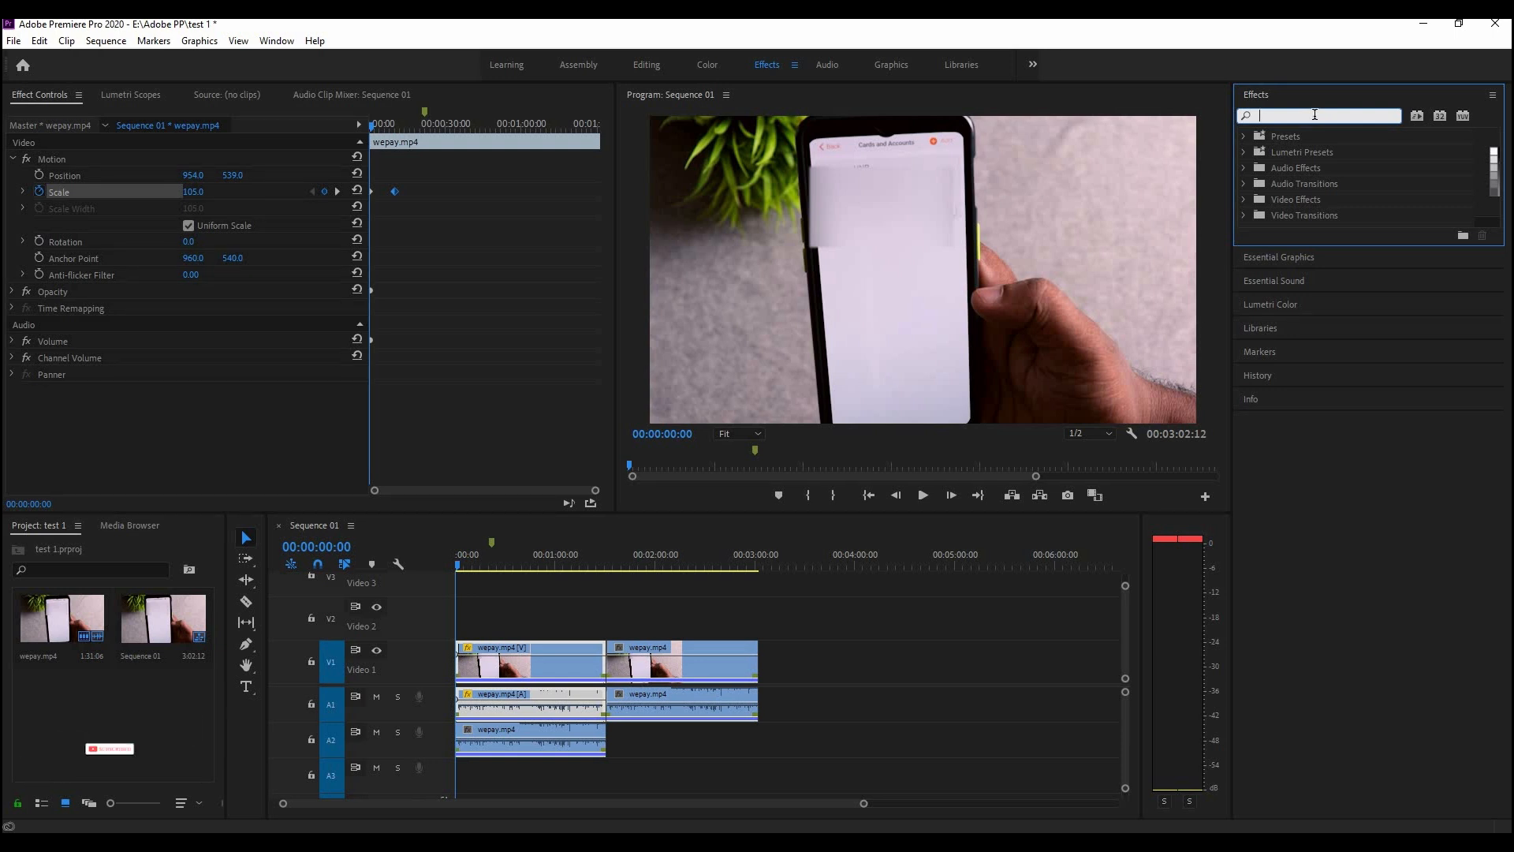
{"action": "type", "text": "crop"}
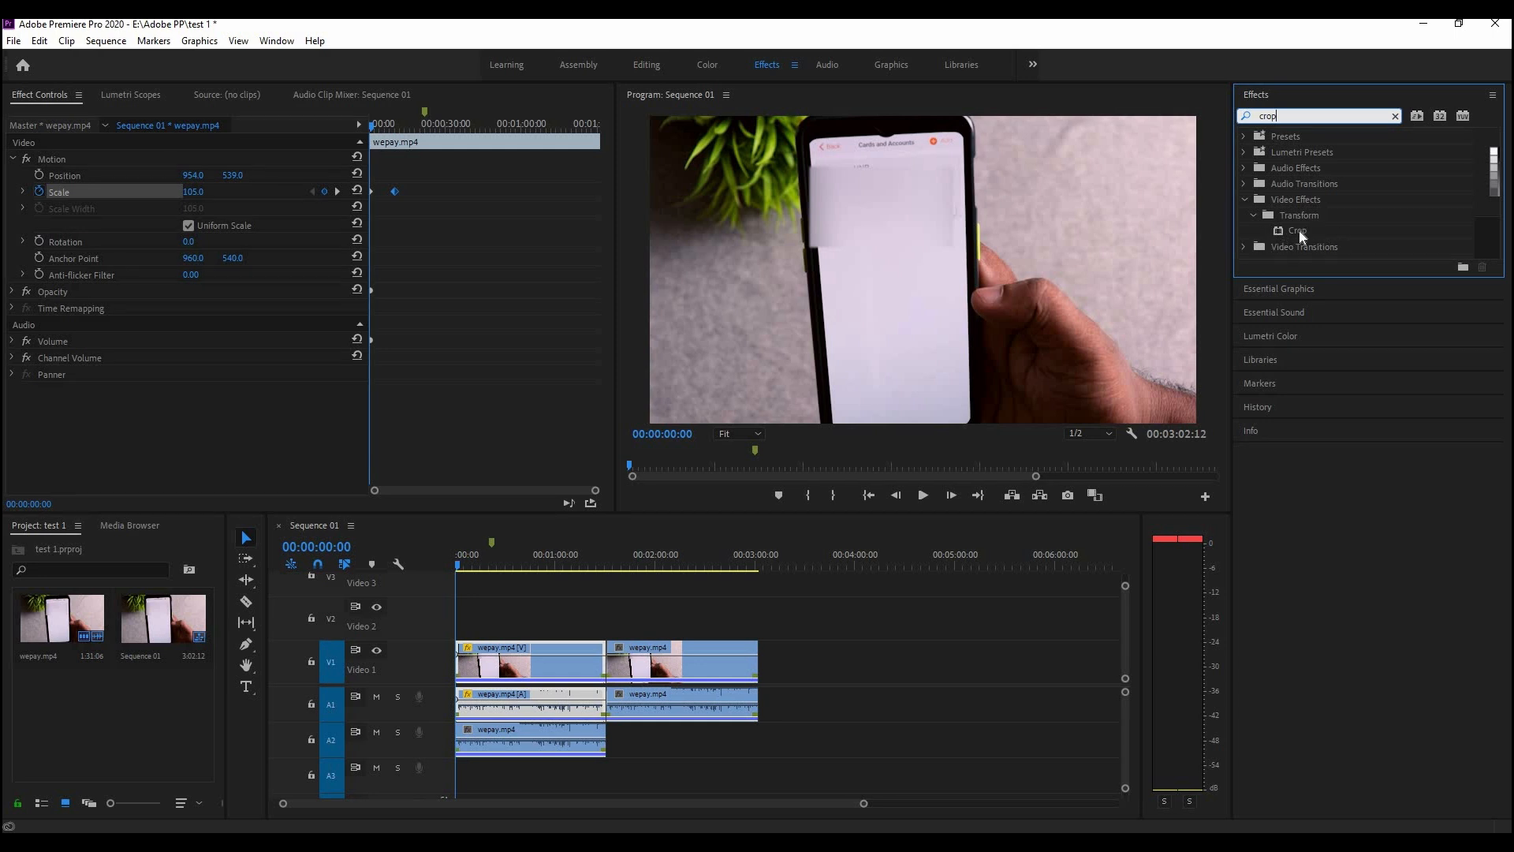
{"action": "left_click_drag", "start_coordinate": [1279, 235], "coordinate": [514, 655]}
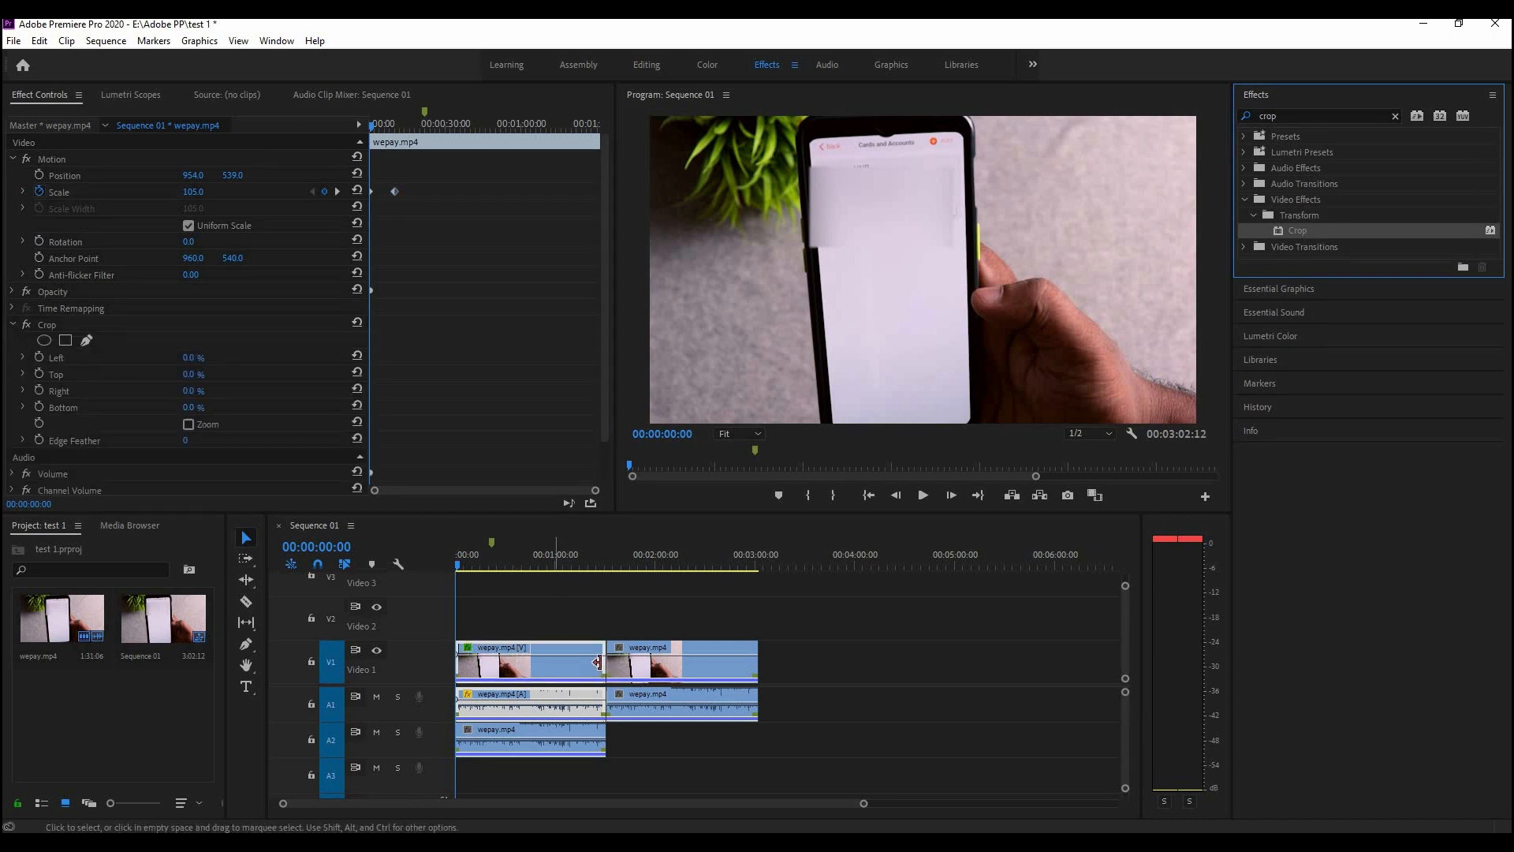
Try cropping the clip from its side edges in the preview, and undo back to a right crop of 1.4%
{"action": "left_click", "coordinate": [46, 327]}
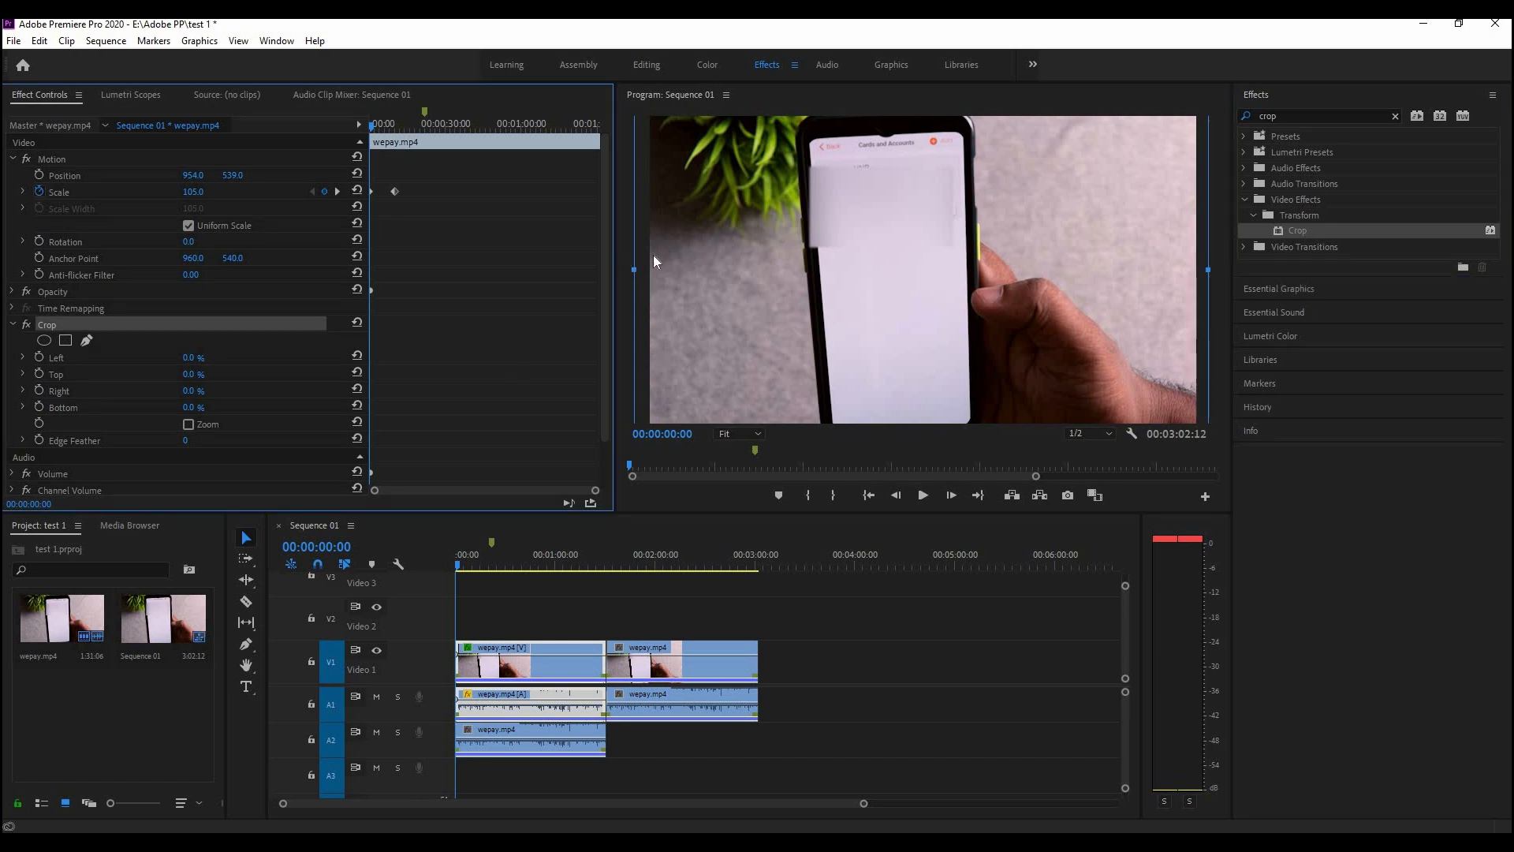
{"action": "left_click_drag", "start_coordinate": [1200, 270], "coordinate": [975, 270]}
{"action": "left_click_drag", "start_coordinate": [745, 235], "coordinate": [659, 234]}
{"action": "key", "text": "ctrl+z"}
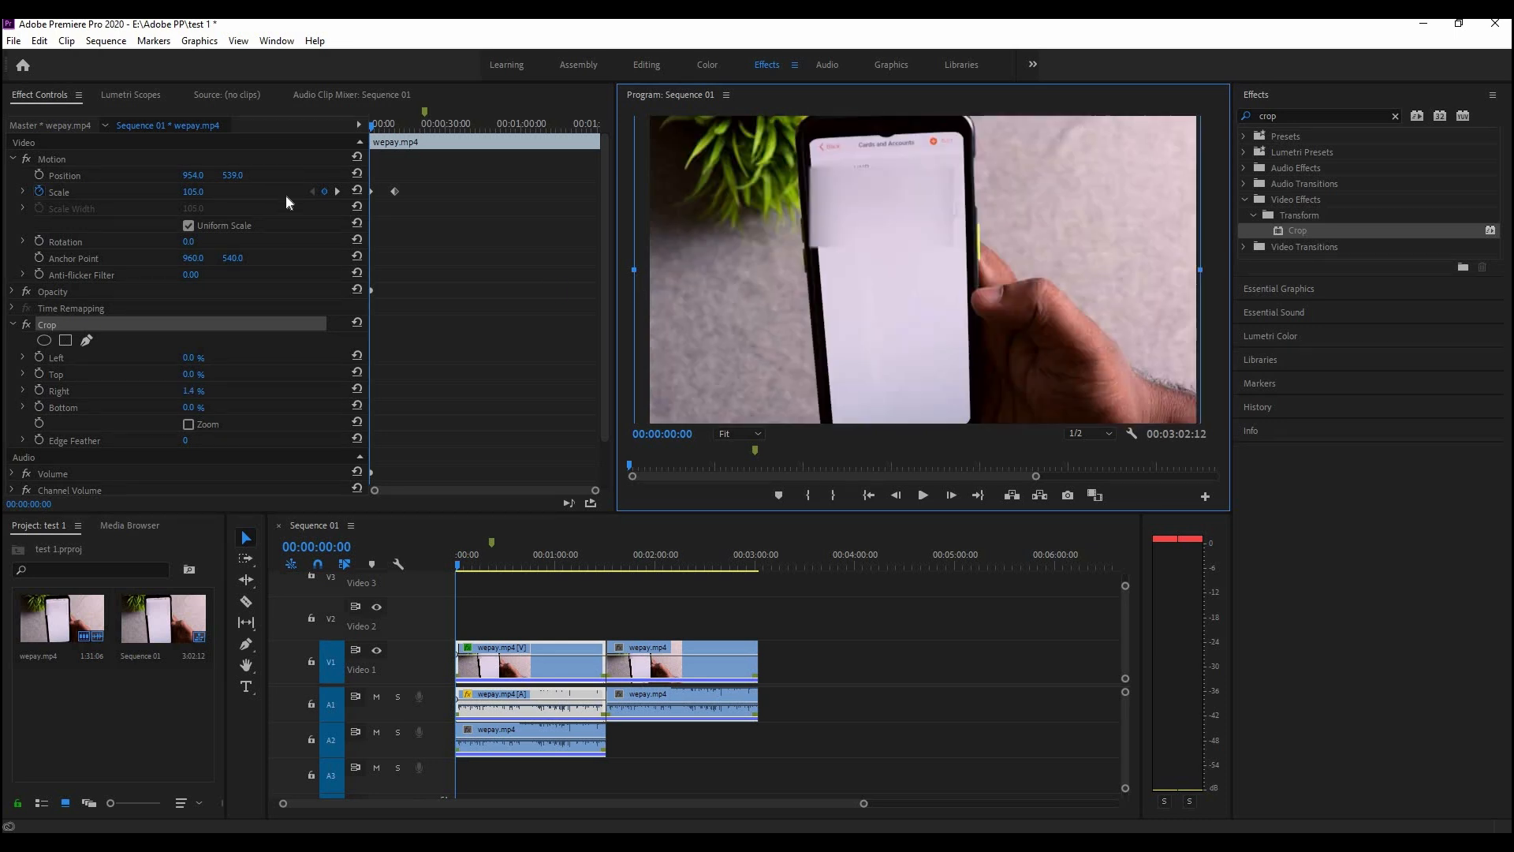
Set the first clip's starting scale keyframe to 88 and change the Crop effect's left crop to 0.1%
{"action": "left_click", "coordinate": [201, 196]}
{"action": "left_click_drag", "start_coordinate": [196, 192], "coordinate": [183, 193]}
{"action": "left_click", "coordinate": [57, 330]}
{"action": "left_click_drag", "start_coordinate": [949, 314], "coordinate": [938, 419]}
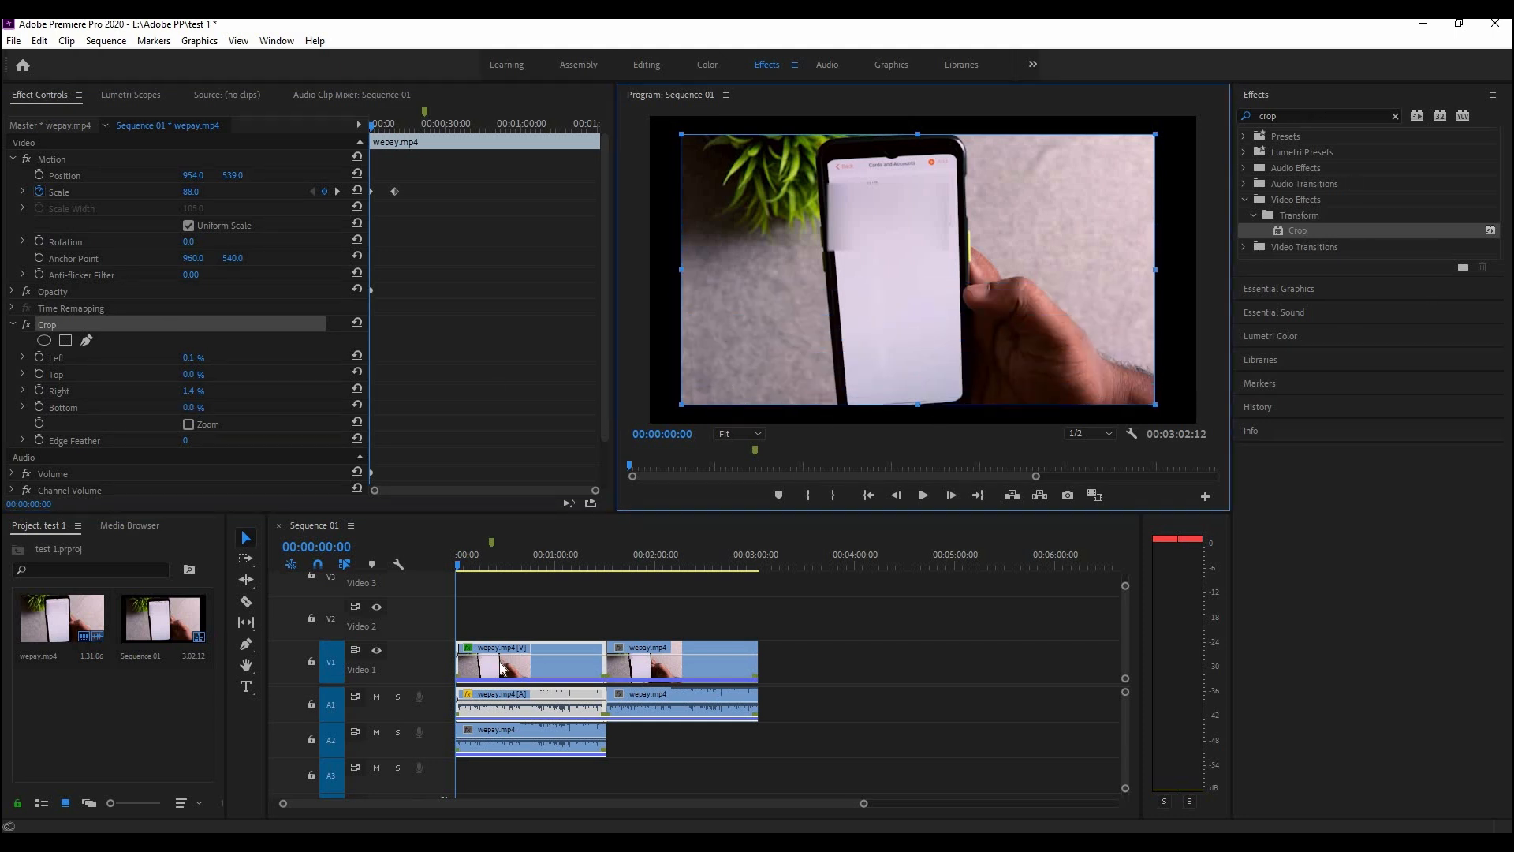
Try a four-point polygon mask on the Crop effect over the phone screen, play it briefly, and delete the mask
{"action": "left_click", "coordinate": [66, 341]}
{"action": "left_click_drag", "start_coordinate": [895, 215], "coordinate": [865, 186]}
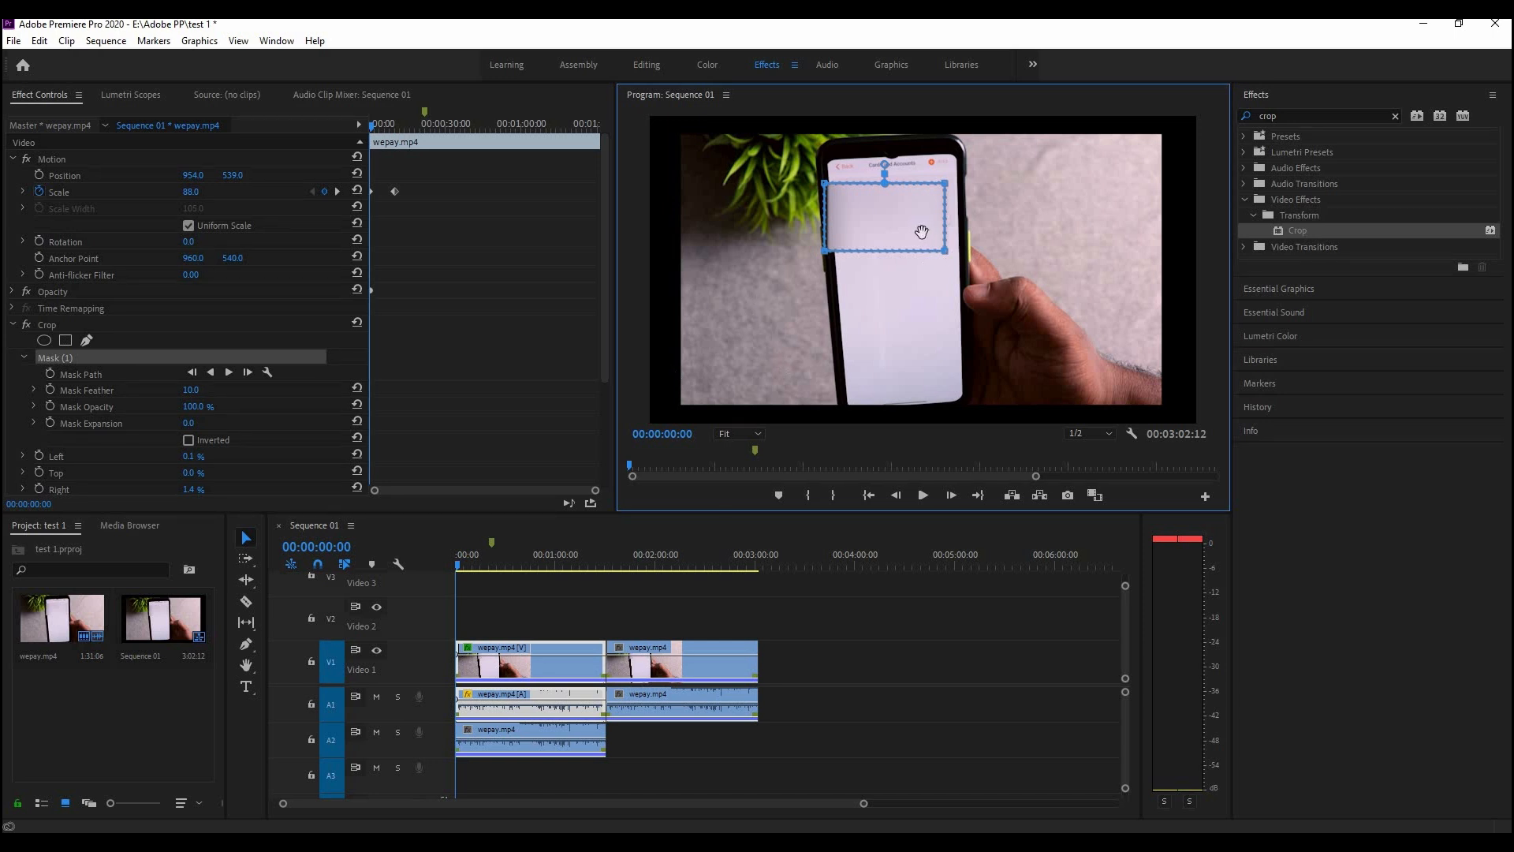
{"action": "key", "text": "space"}
{"action": "key", "text": "space"}
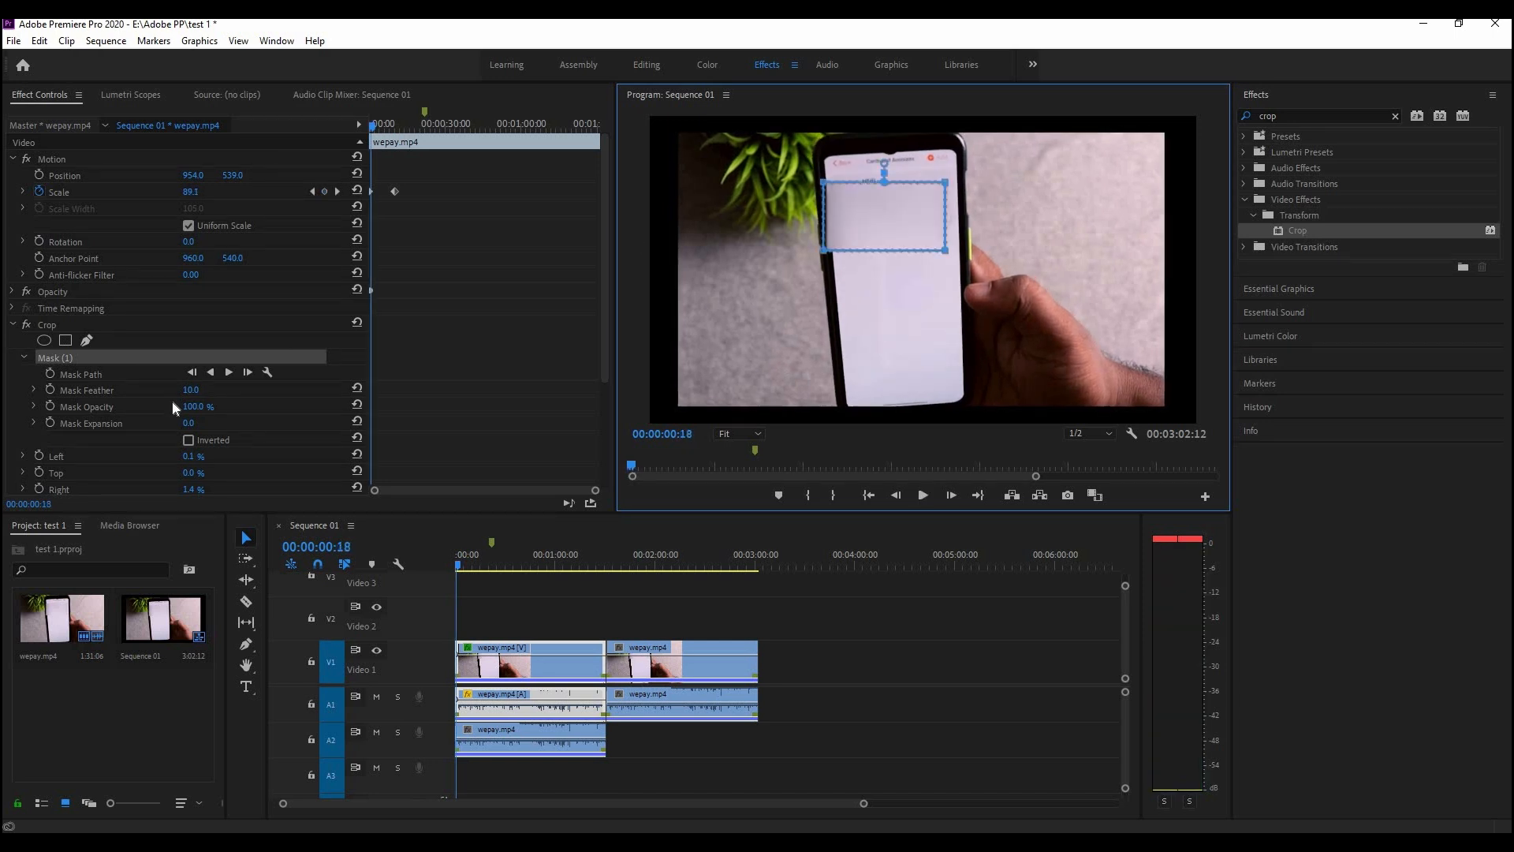
{"action": "left_click", "coordinate": [75, 358]}
{"action": "key", "text": "Delete"}
Search the effects for "blur" and apply the Fast Blur In preset to the second wepay.mp4 clip on Video 1
{"action": "left_click_drag", "start_coordinate": [1299, 120], "coordinate": [1206, 125]}
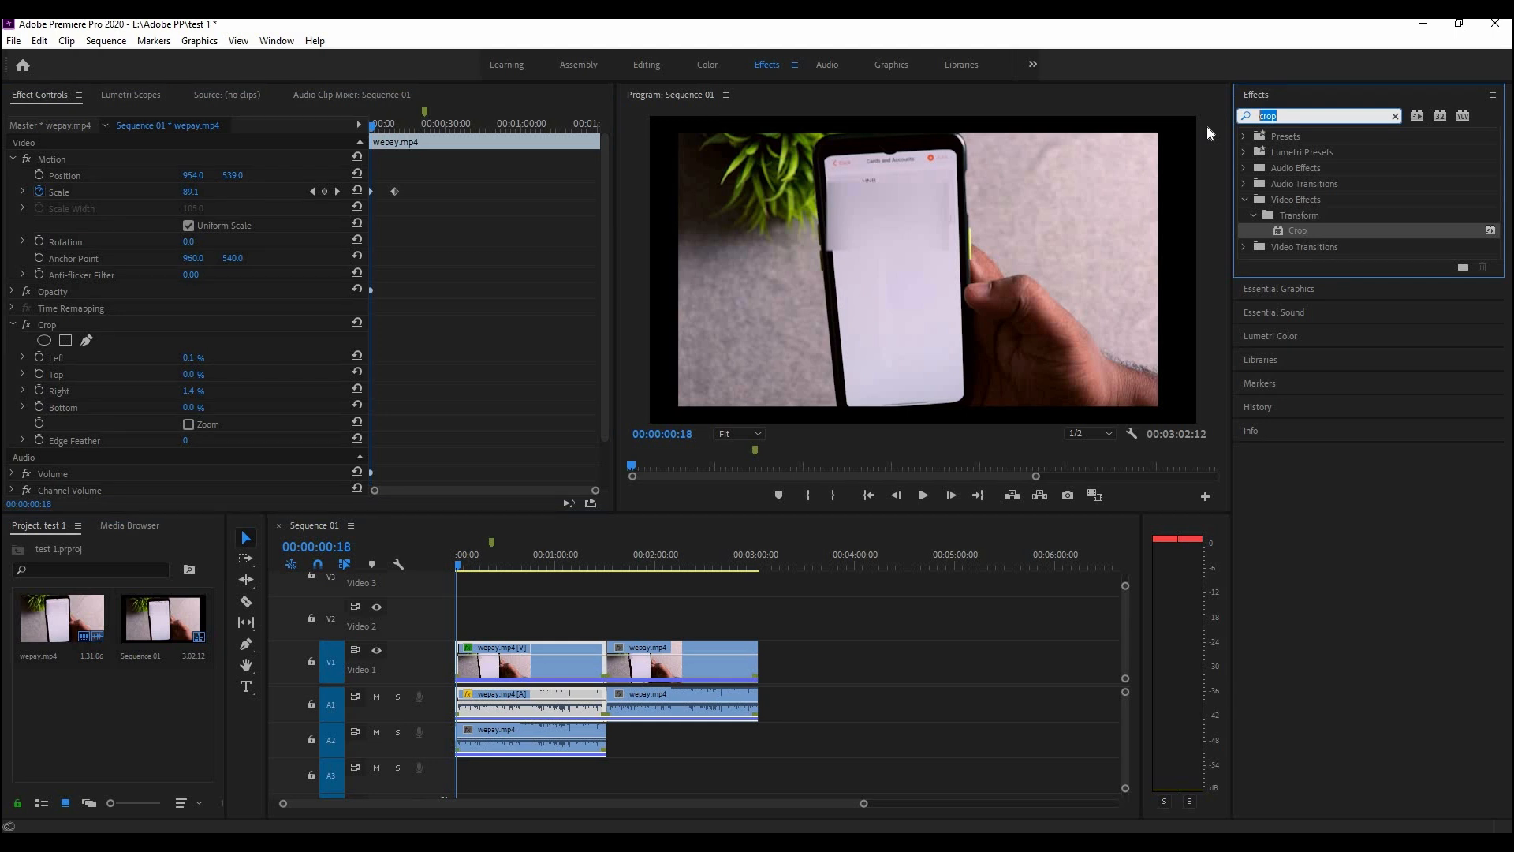
{"action": "key", "text": "BackSpace"}
{"action": "type", "text": "blu"}
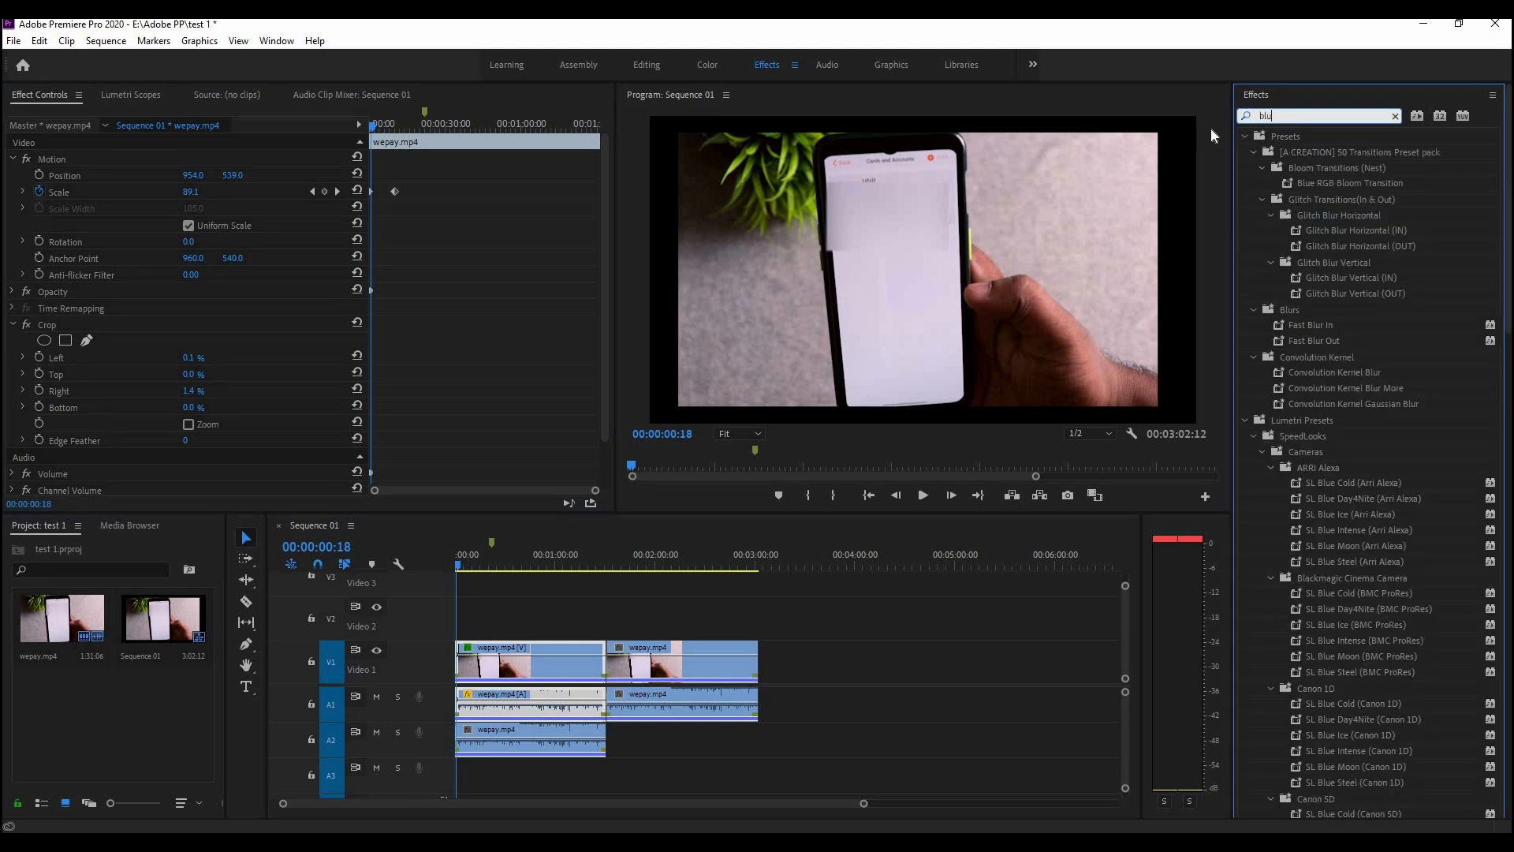
{"action": "type", "text": "r"}
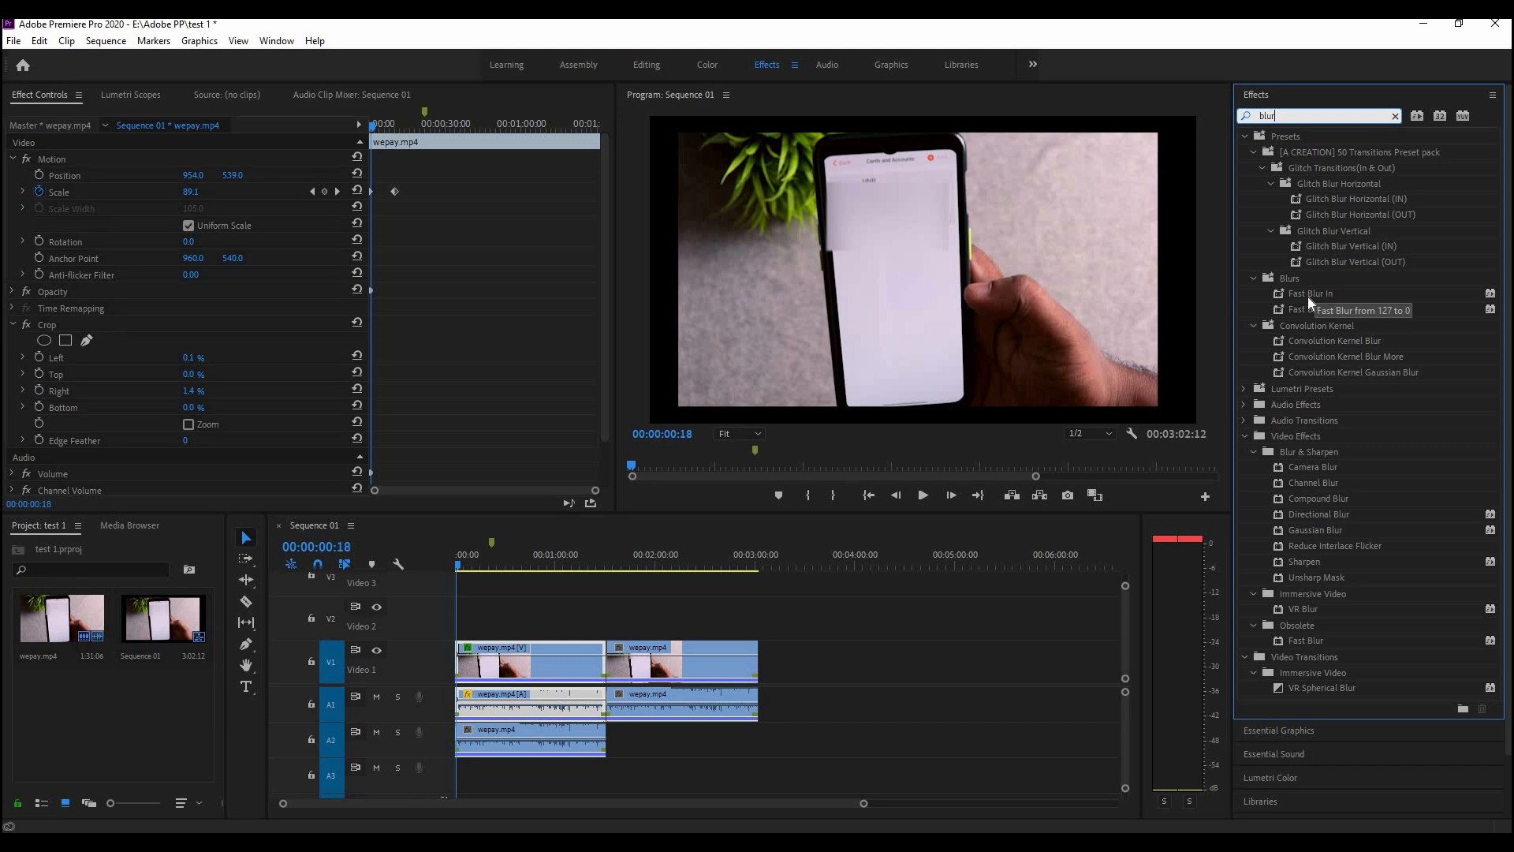
{"action": "left_click_drag", "start_coordinate": [1294, 296], "coordinate": [685, 655]}
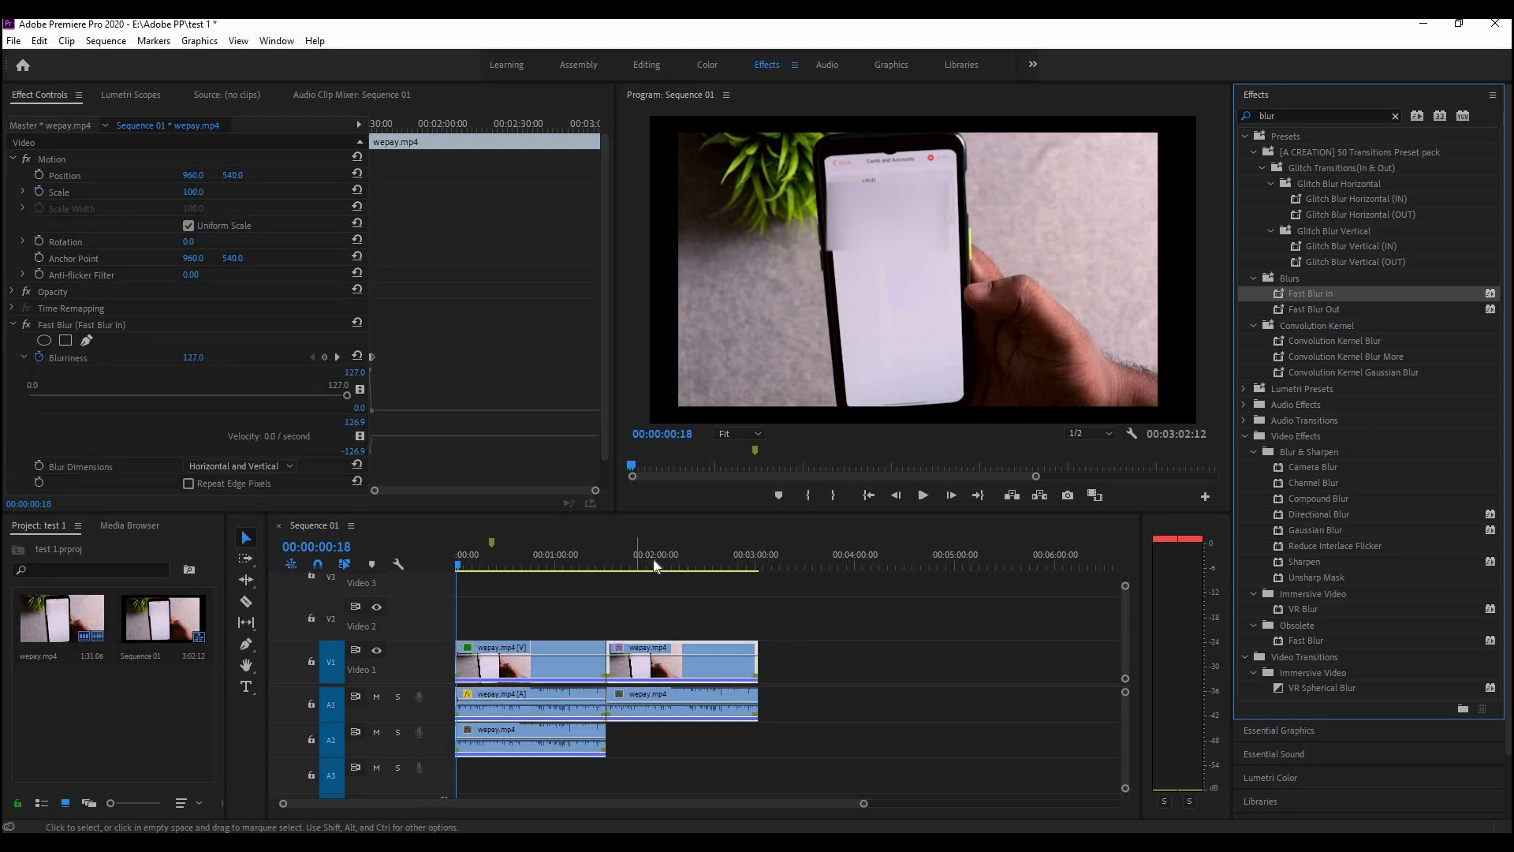
At 00:01:57:24, mask the Fast Blur effect with a four-point polygon over the phone's icon grid and set Blurriness to 127
{"action": "left_click", "coordinate": [651, 564]}
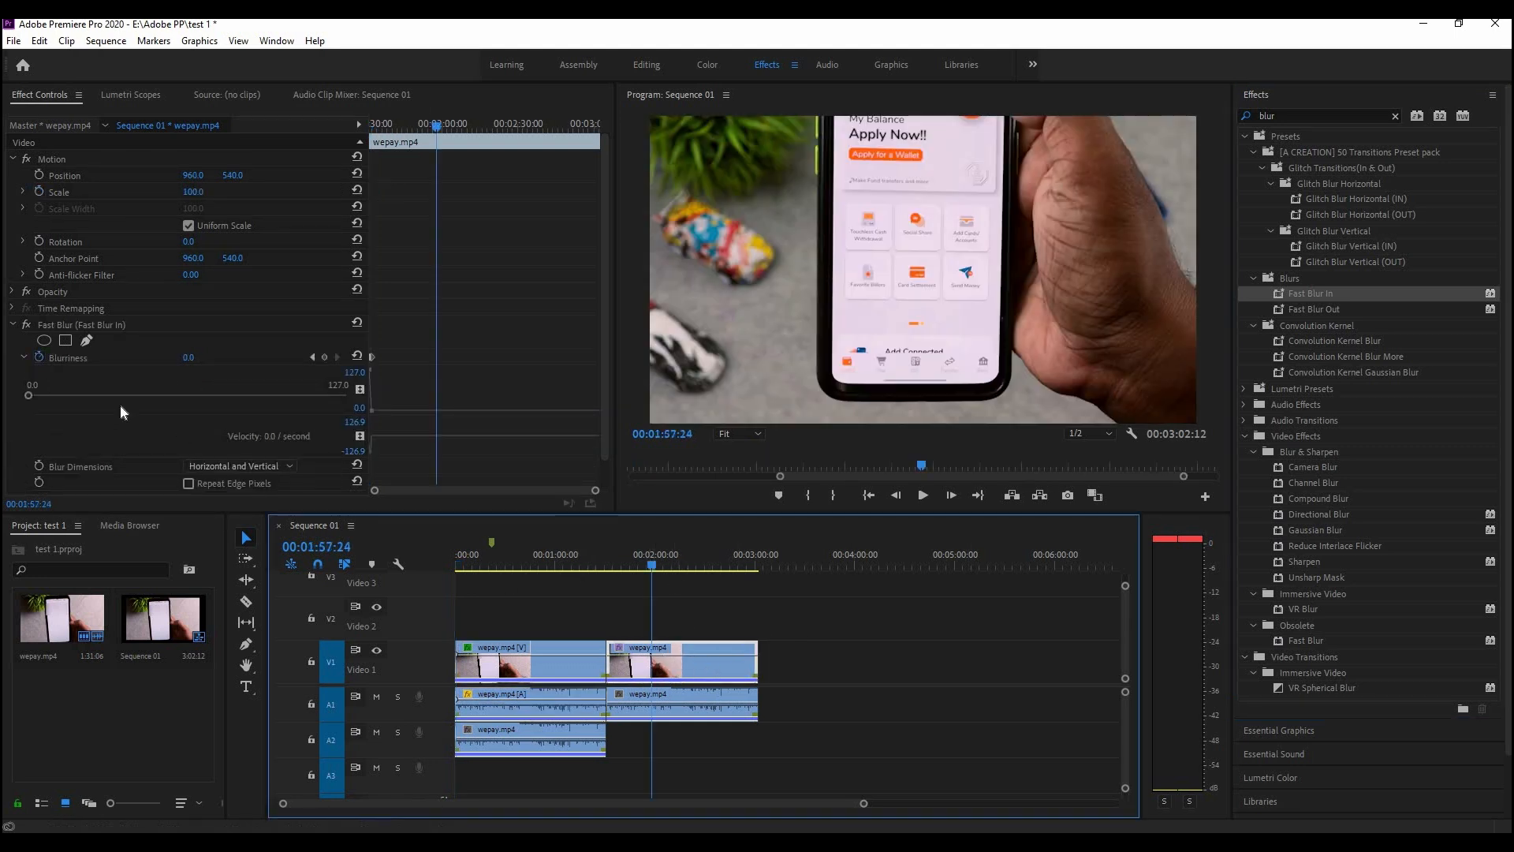
{"action": "left_click", "coordinate": [76, 325]}
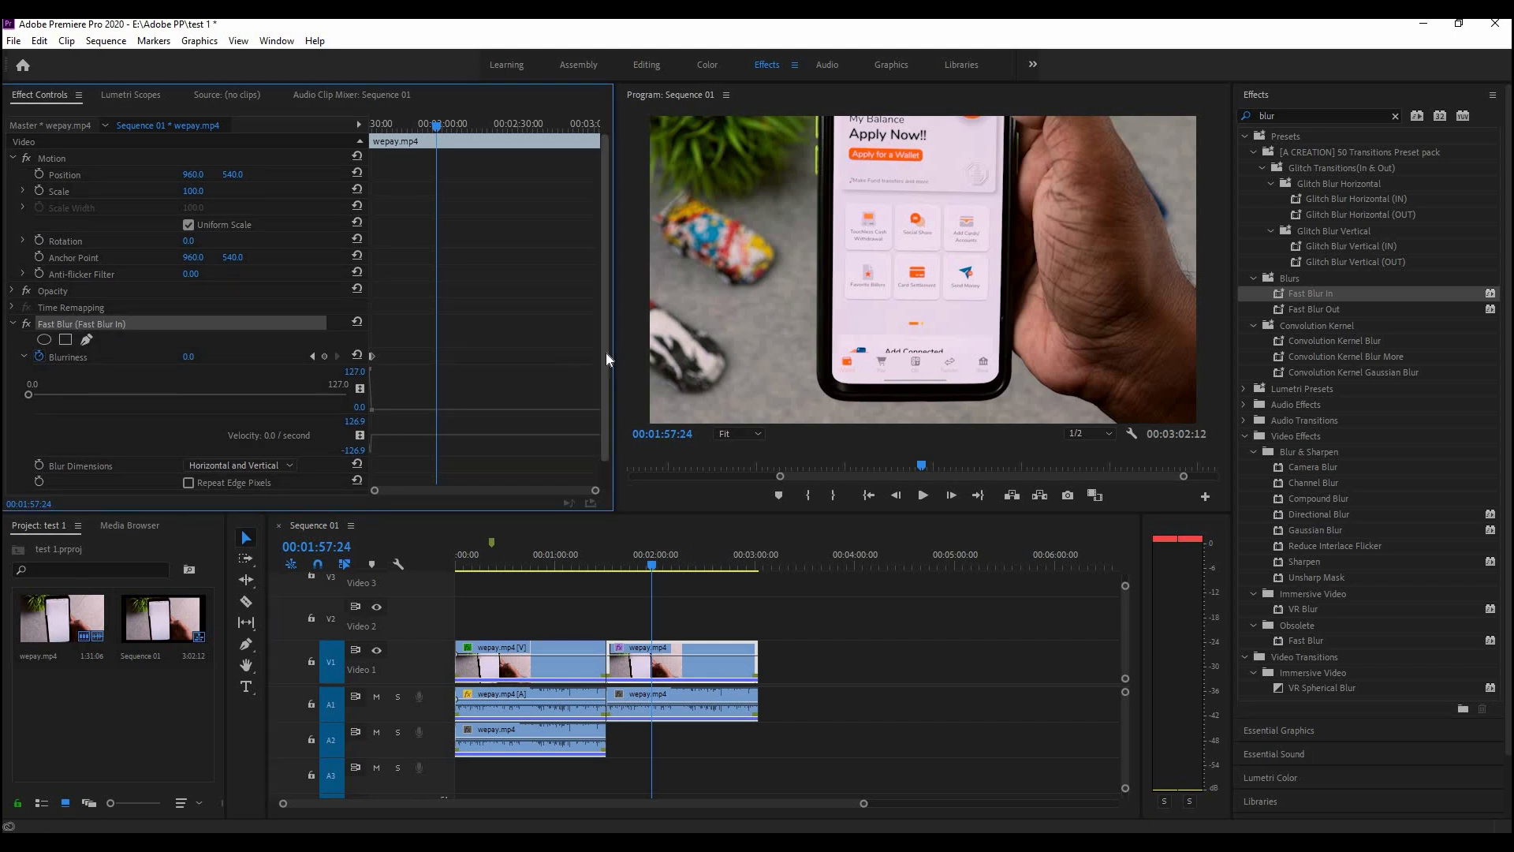
{"action": "scroll", "coordinate": [602, 392], "scroll_direction": "down", "scroll_amount": 2}
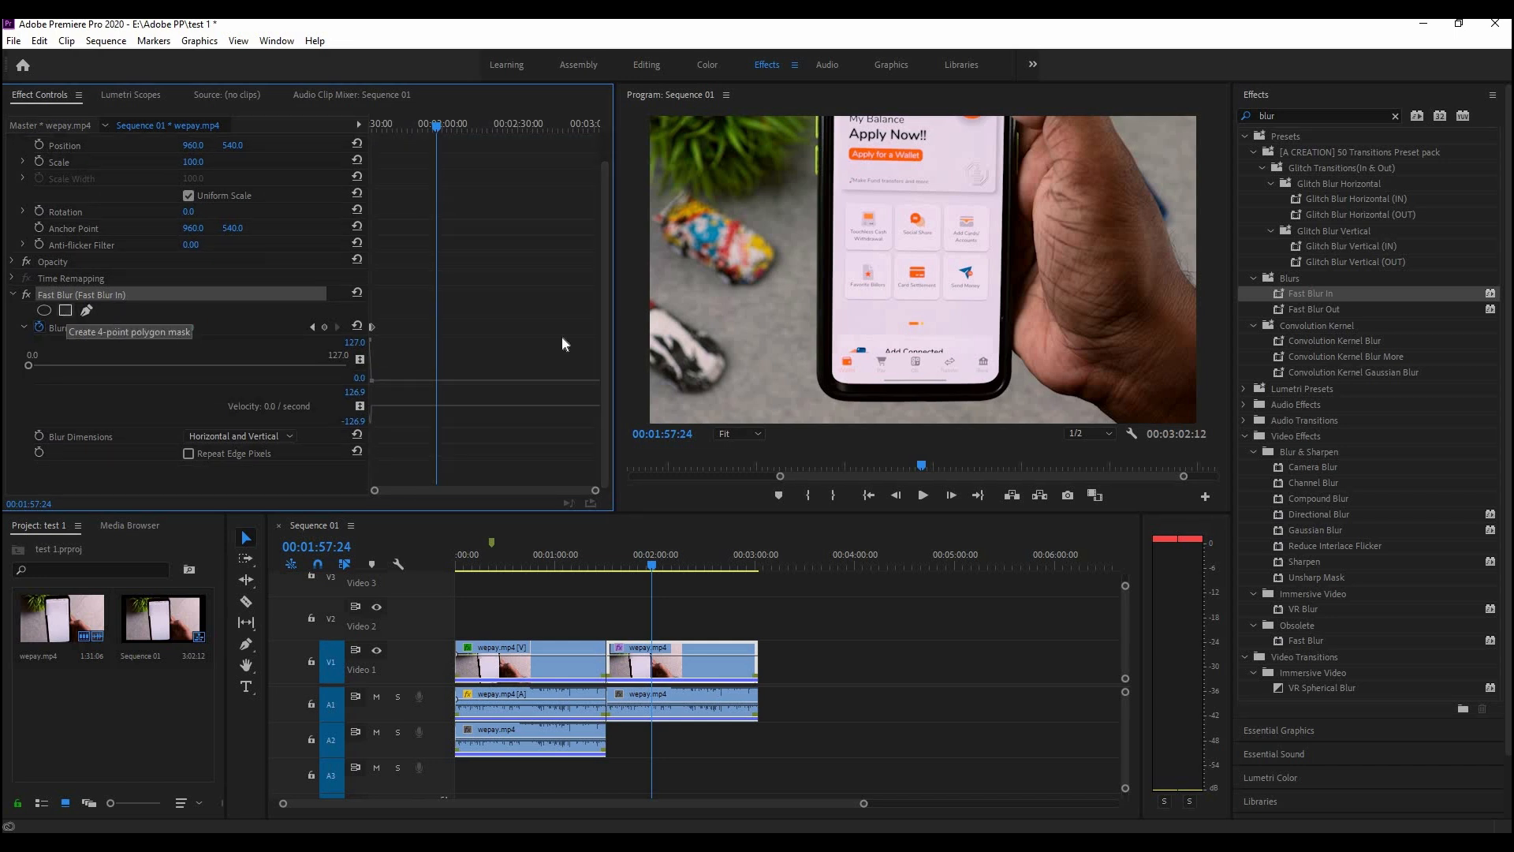
{"action": "left_click", "coordinate": [65, 310]}
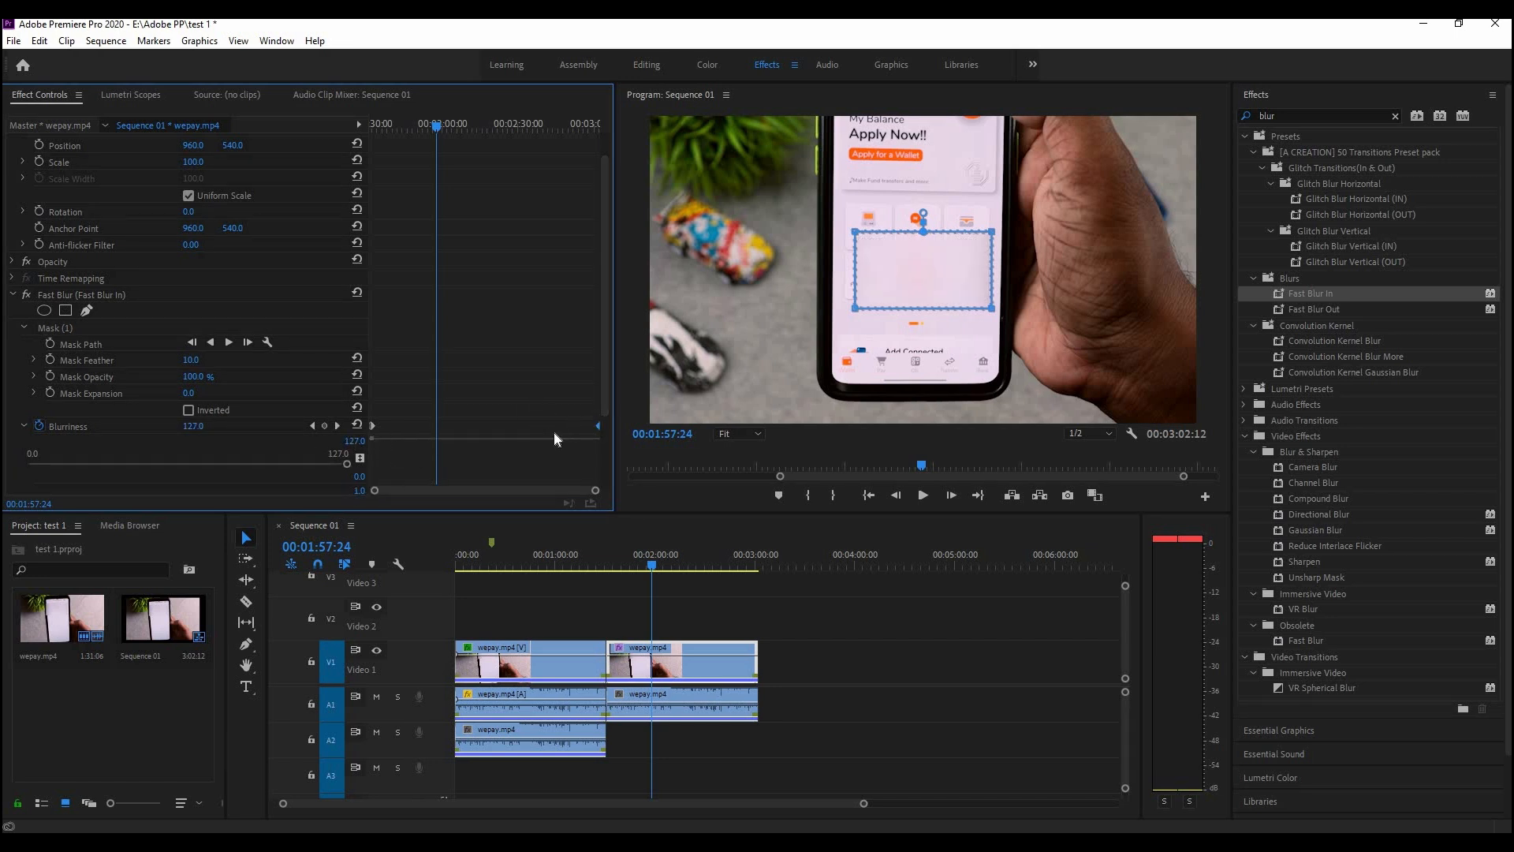
{"action": "mouse_move", "coordinate": [456, 440]}
{"action": "left_mouse_down"}
{"action": "mouse_move", "coordinate": [434, 437]}
{"action": "mouse_move", "coordinate": [633, 419]}
{"action": "left_mouse_up"}
Place the social media.mp4 clip on Video 2 at 00:01:57:24 and briefly hide that track to check the footage below
{"action": "left_click", "coordinate": [1395, 117]}
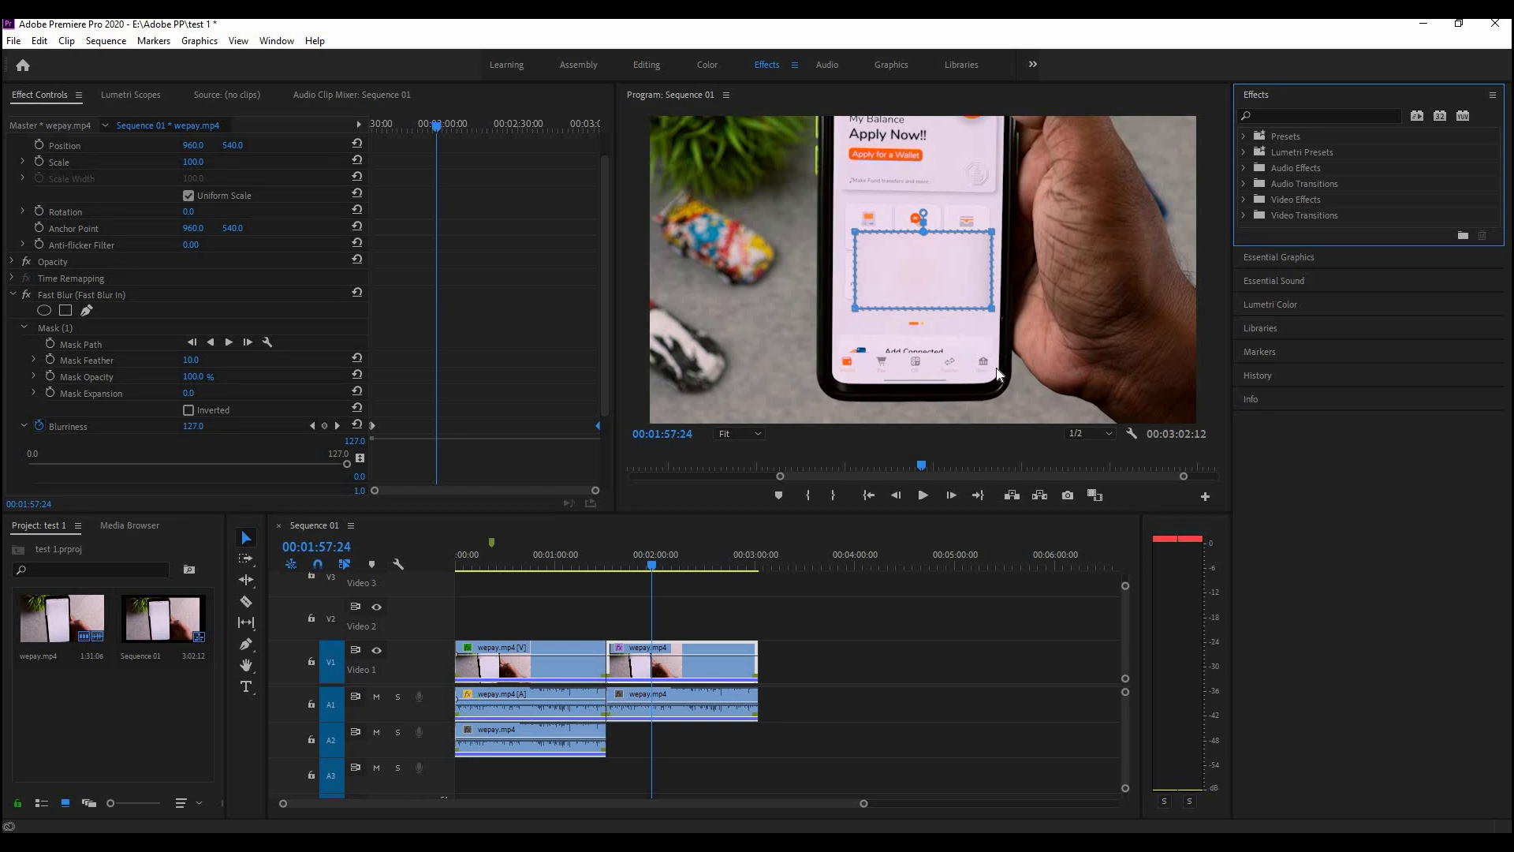
{"action": "left_click_drag", "start_coordinate": [121, 721], "coordinate": [661, 627]}
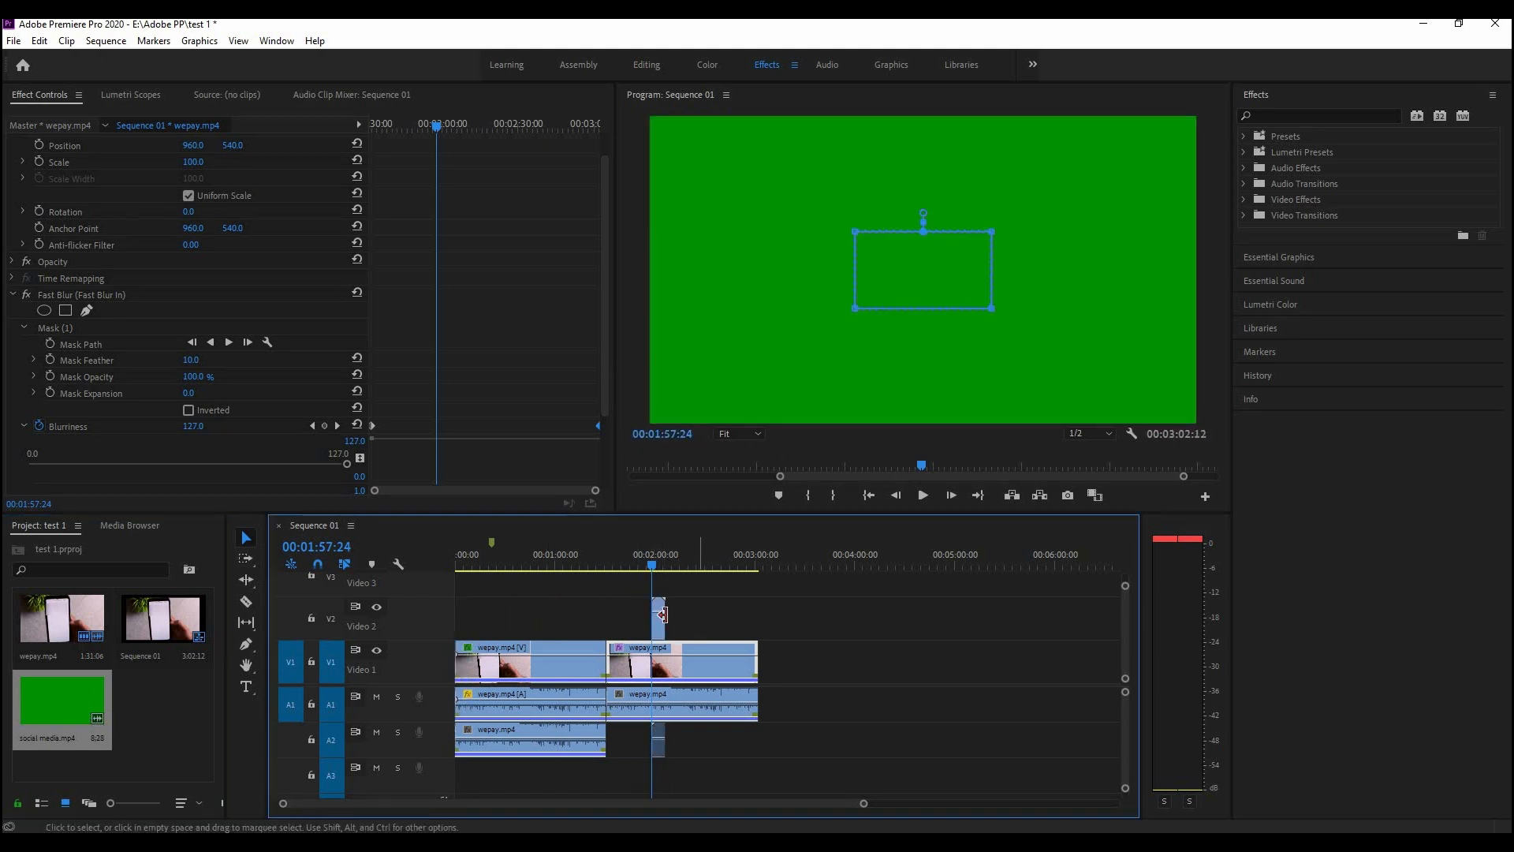
{"action": "left_click", "coordinate": [698, 612]}
{"action": "left_click", "coordinate": [717, 376]}
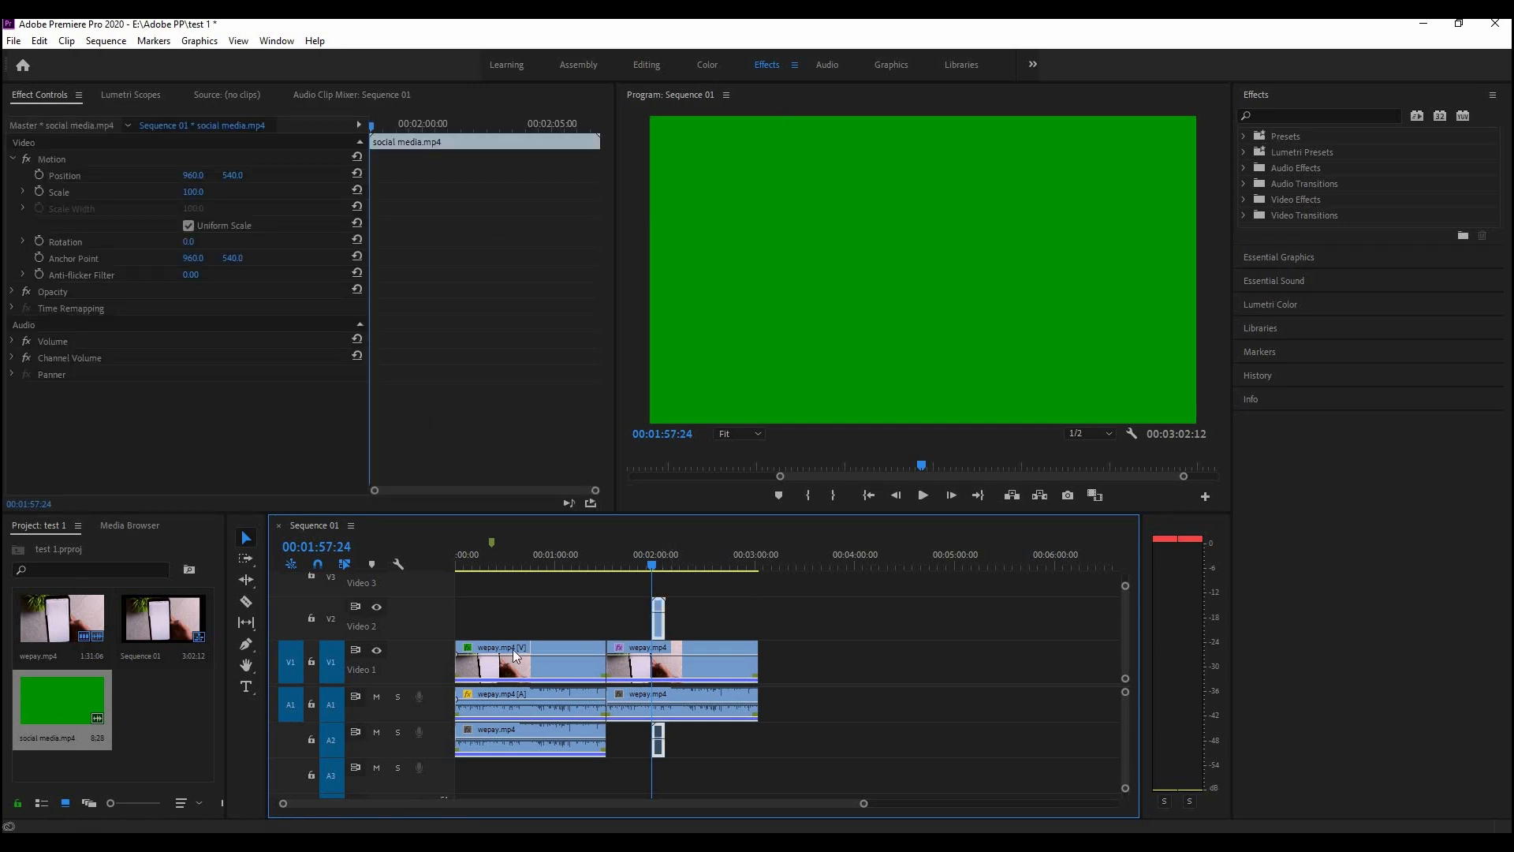
{"action": "left_click", "coordinate": [376, 607]}
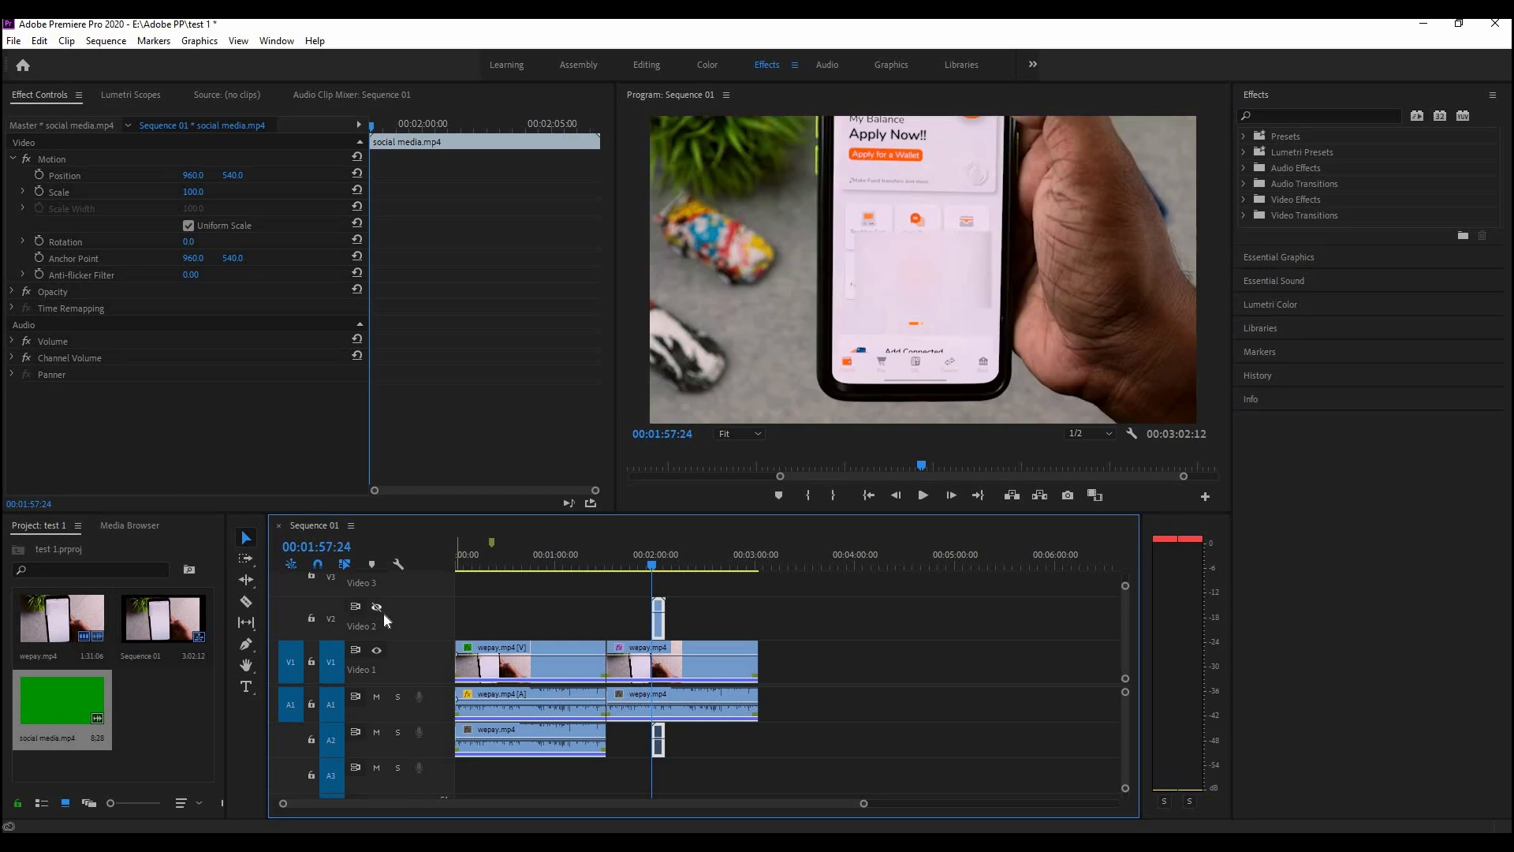
{"action": "key", "text": "ctrl+z"}
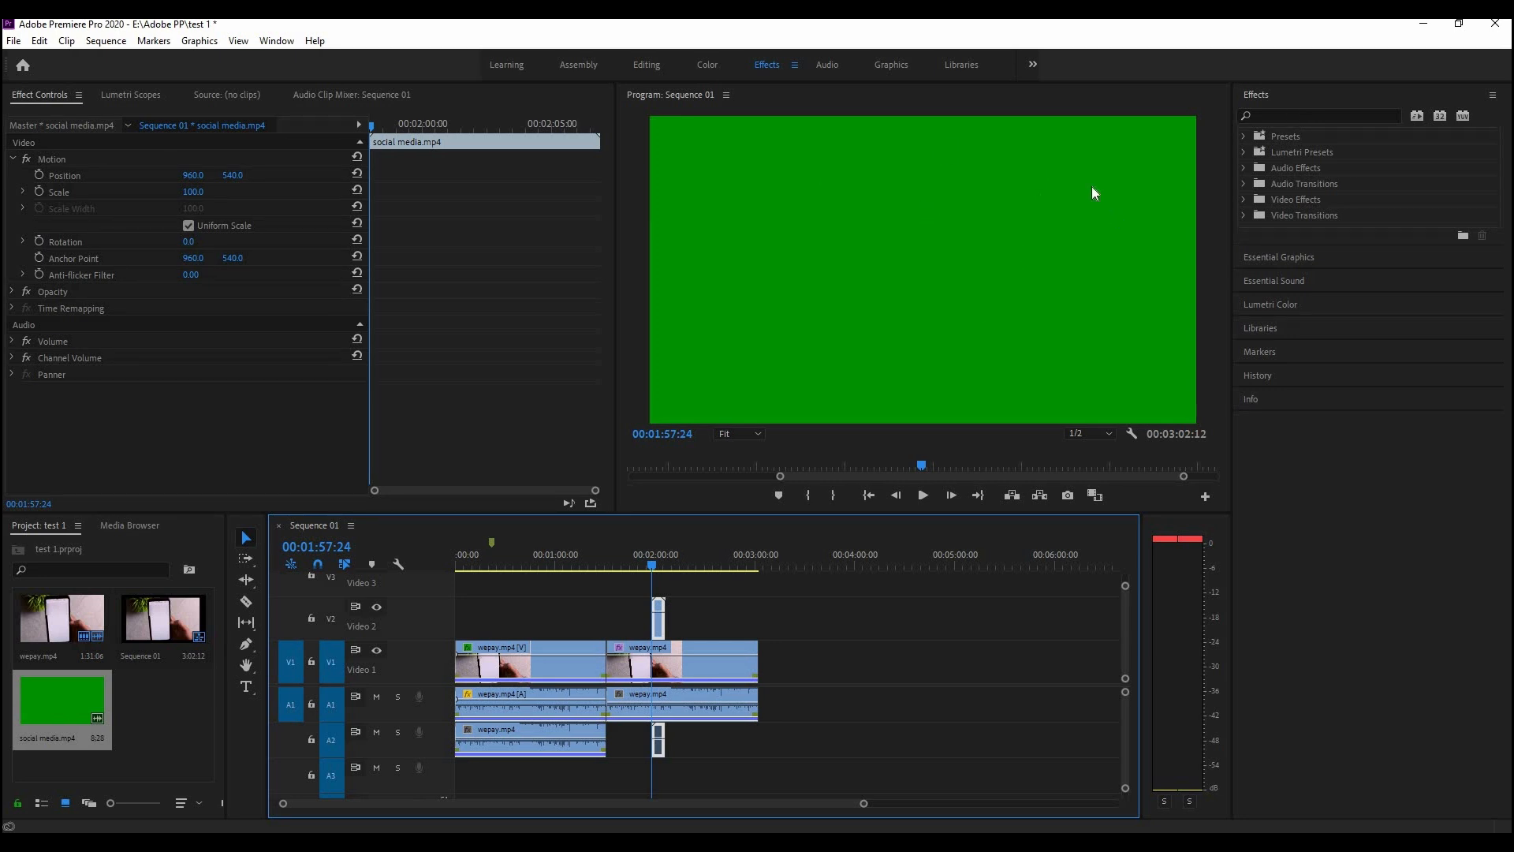
Search the effects for "ultra", apply Ultra Key to the social media.mp4 clip and sample its green background as the key color
{"action": "left_click", "coordinate": [1283, 116]}
{"action": "type", "text": "ul"}
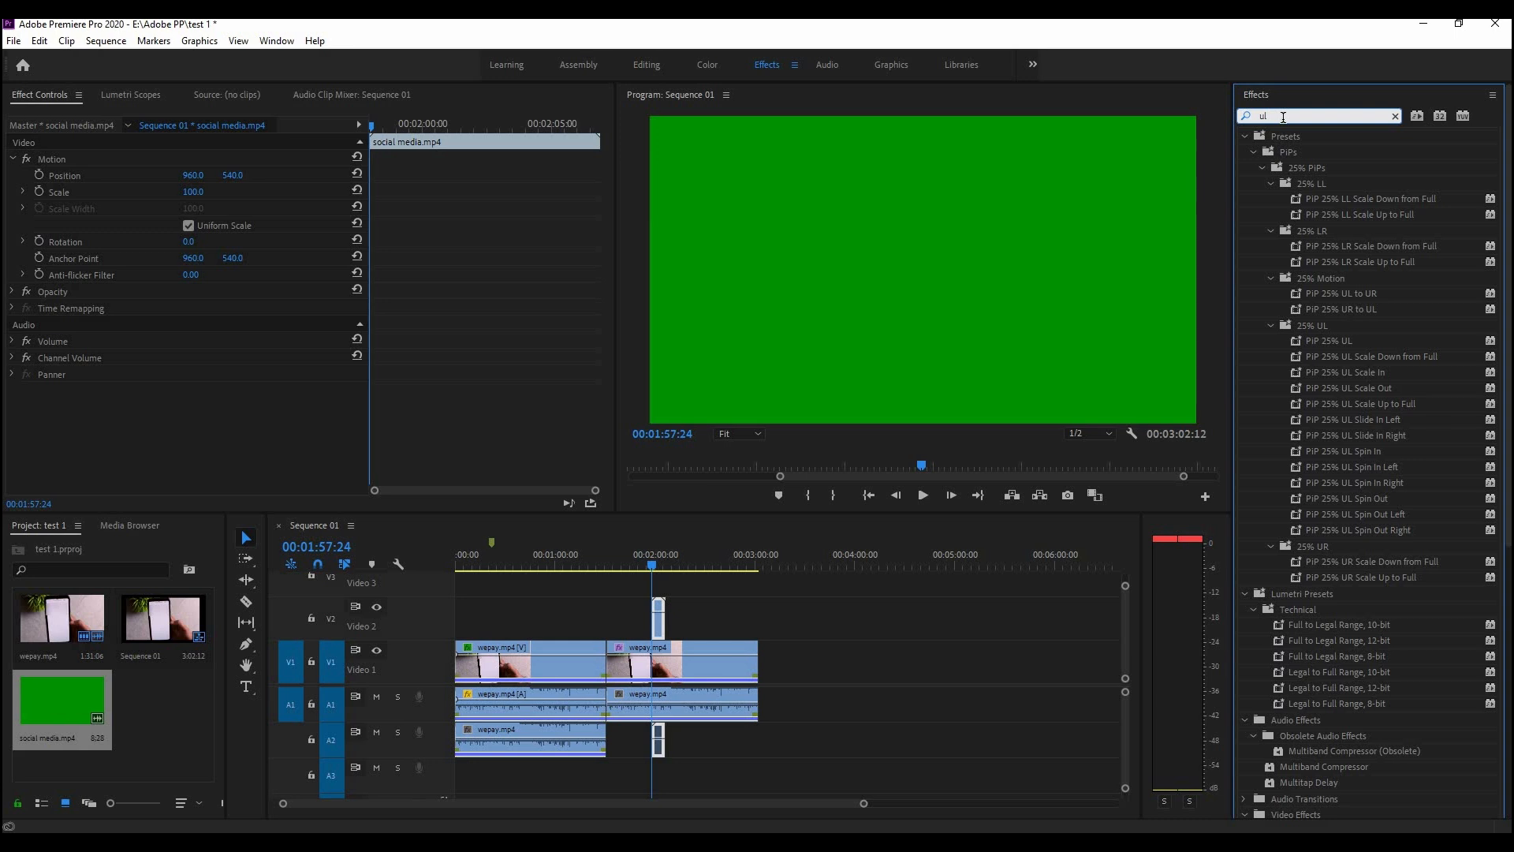
{"action": "type", "text": "tra"}
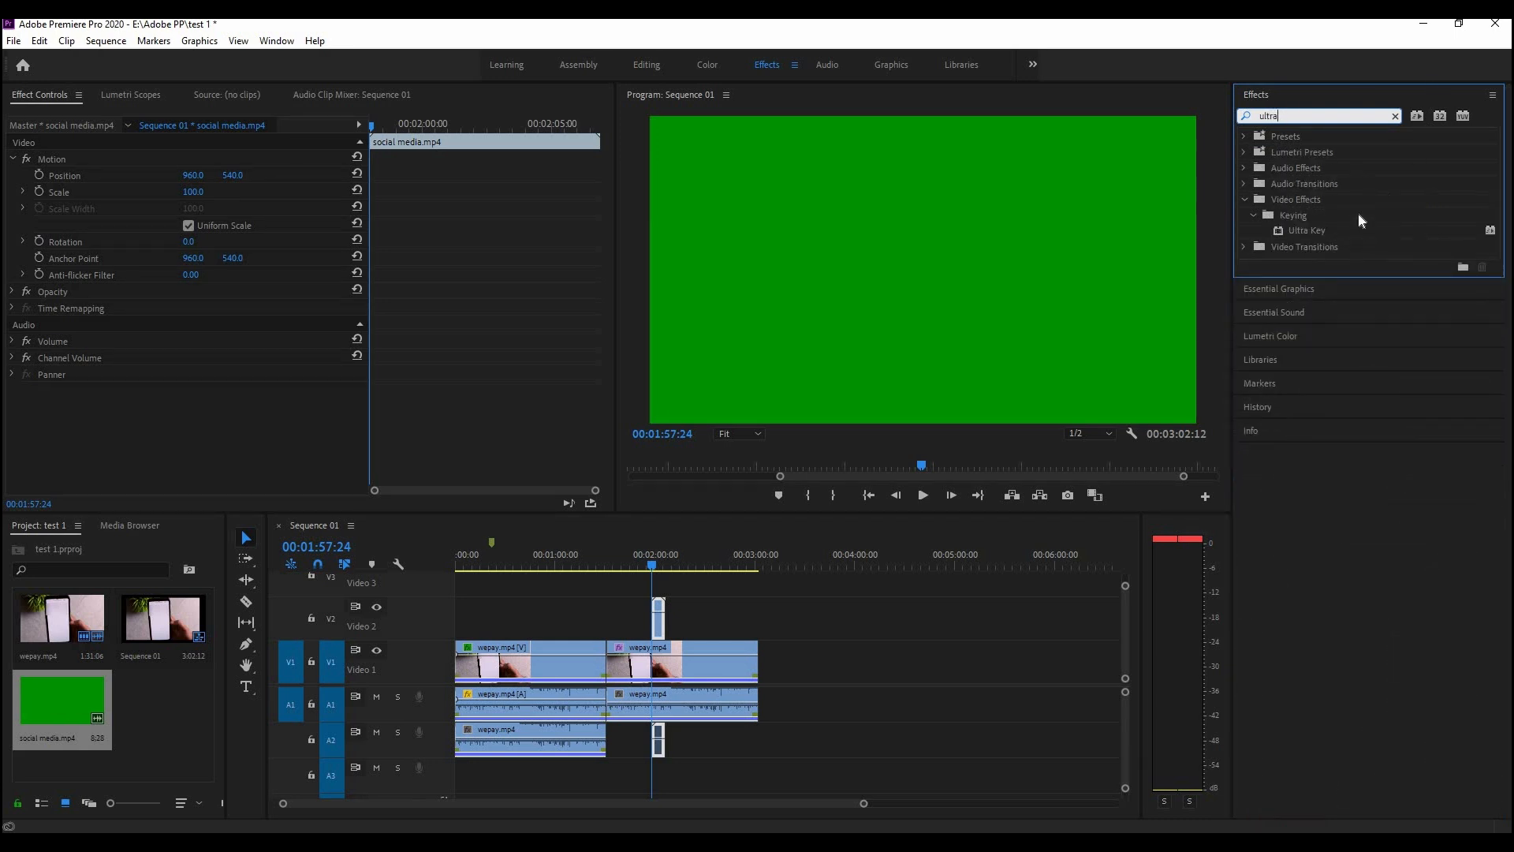
{"action": "left_click_drag", "start_coordinate": [1271, 235], "coordinate": [662, 620]}
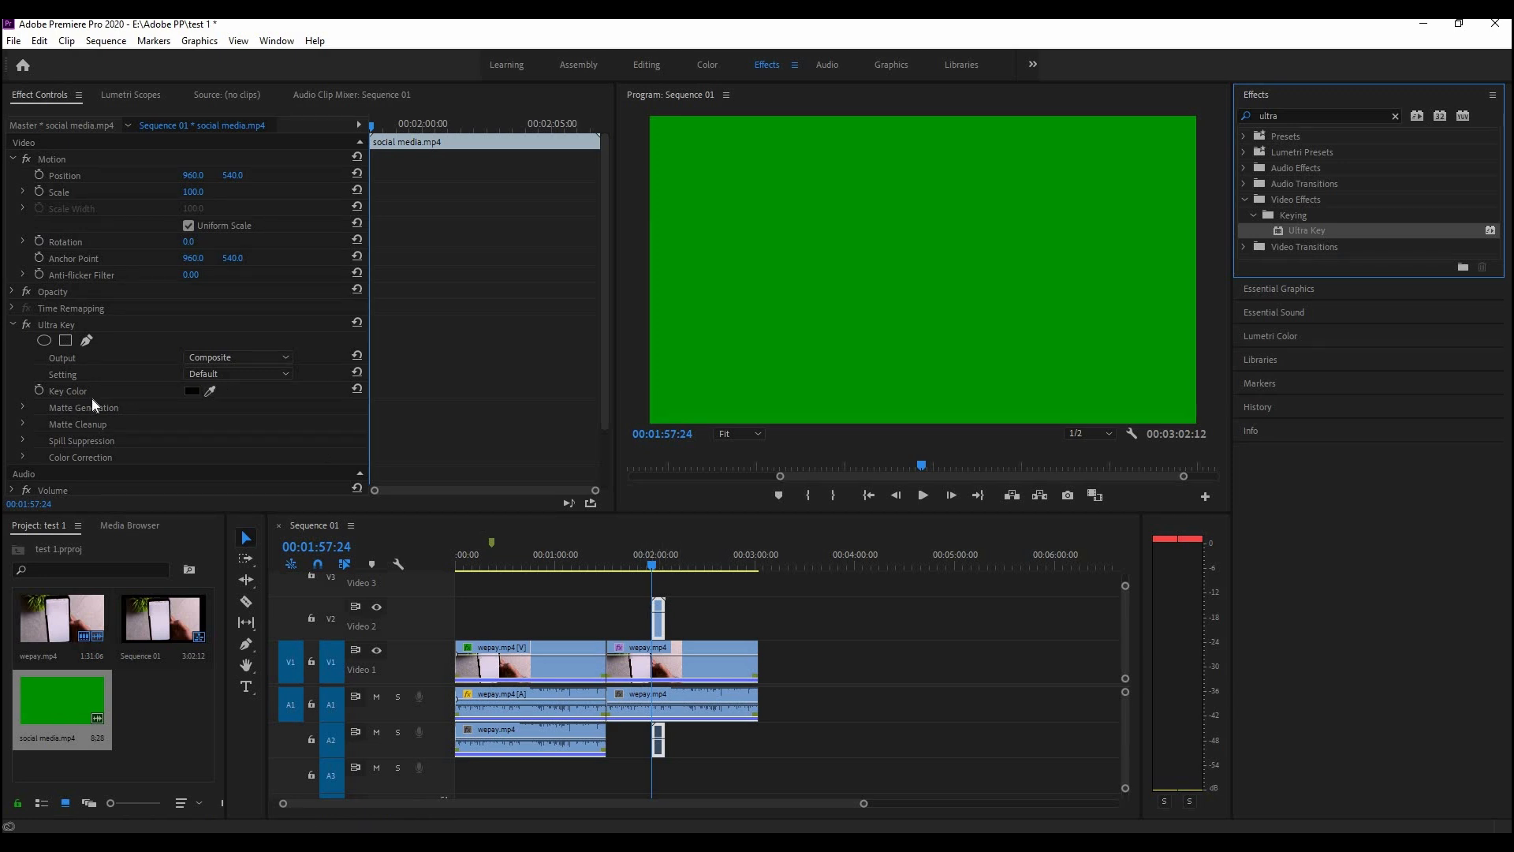
{"action": "left_click", "coordinate": [209, 390]}
{"action": "left_click", "coordinate": [807, 268]}
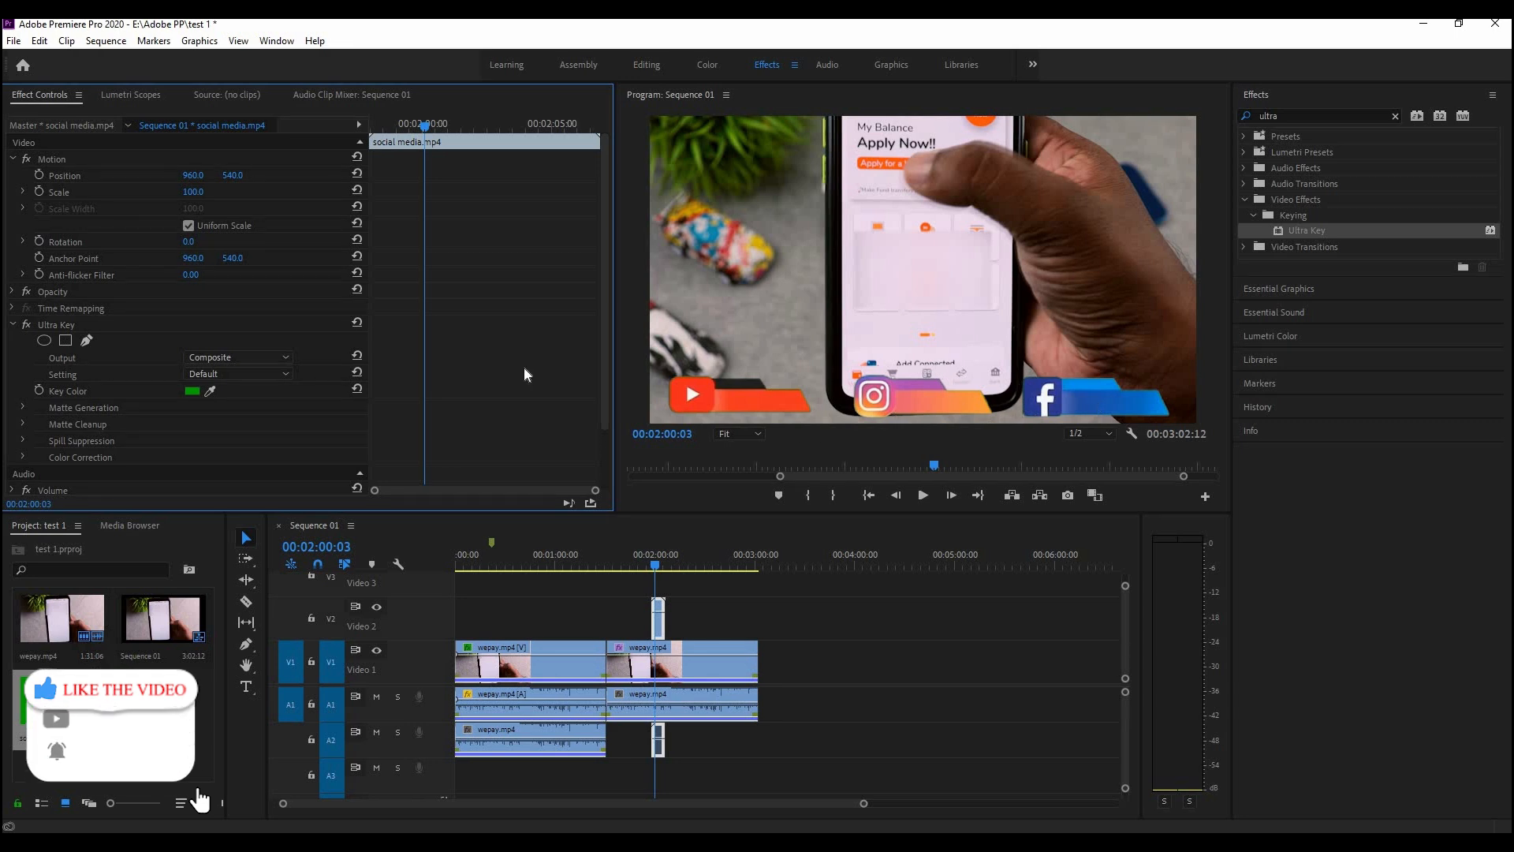
Set Ultra Key's Transparency to 25, Highlight to 15, Shadow to 81, Tolerance and Pedestal to 0, Choke to 51 and Soften to 50
{"action": "left_click", "coordinate": [250, 356]}
{"action": "left_click", "coordinate": [233, 385]}
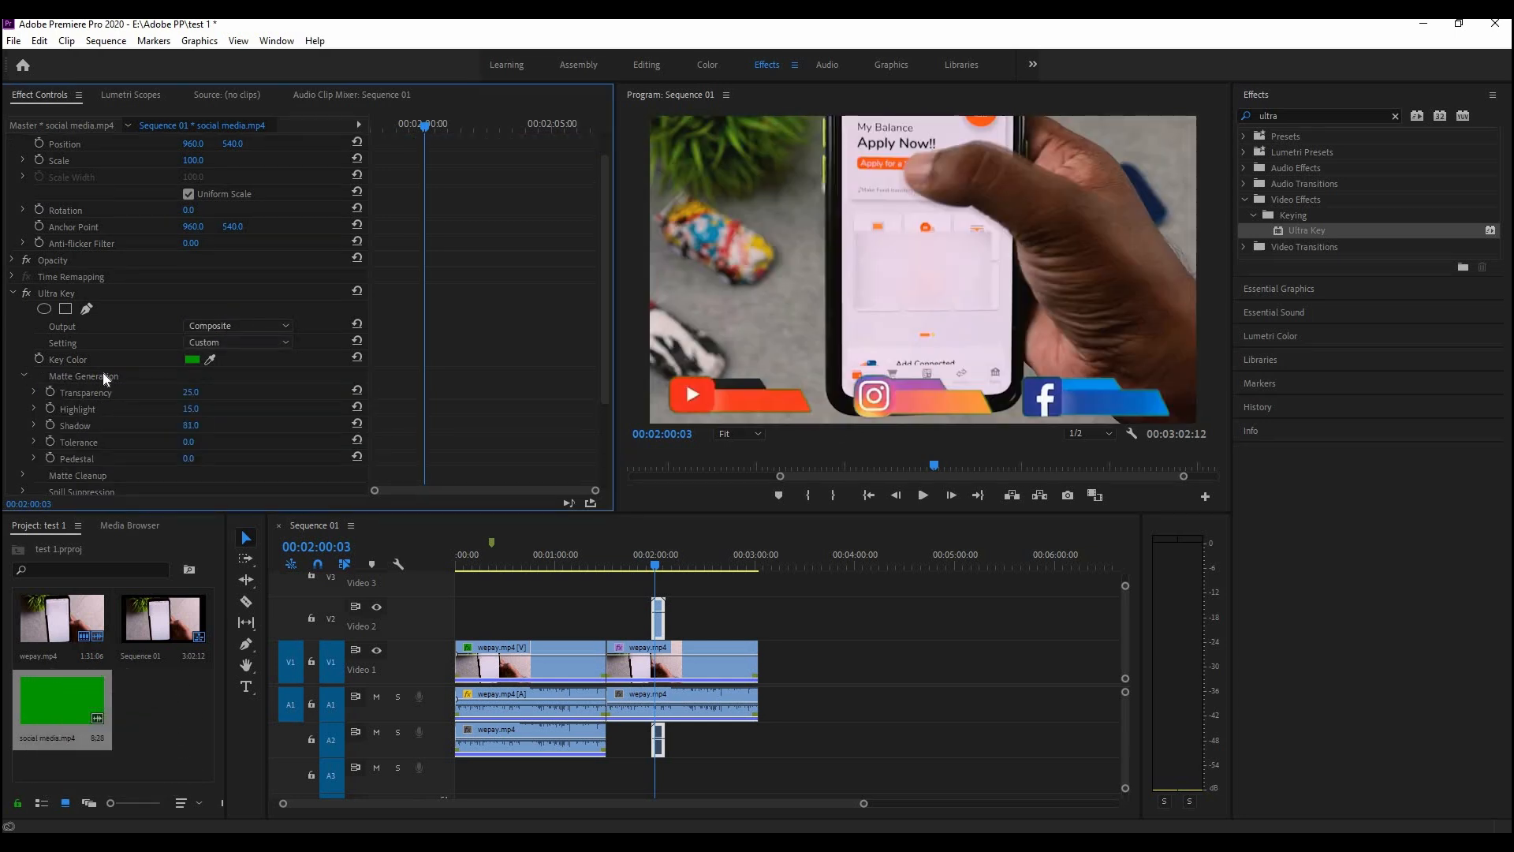
{"action": "scroll", "coordinate": [233, 395], "scroll_direction": "down", "scroll_amount": 4}
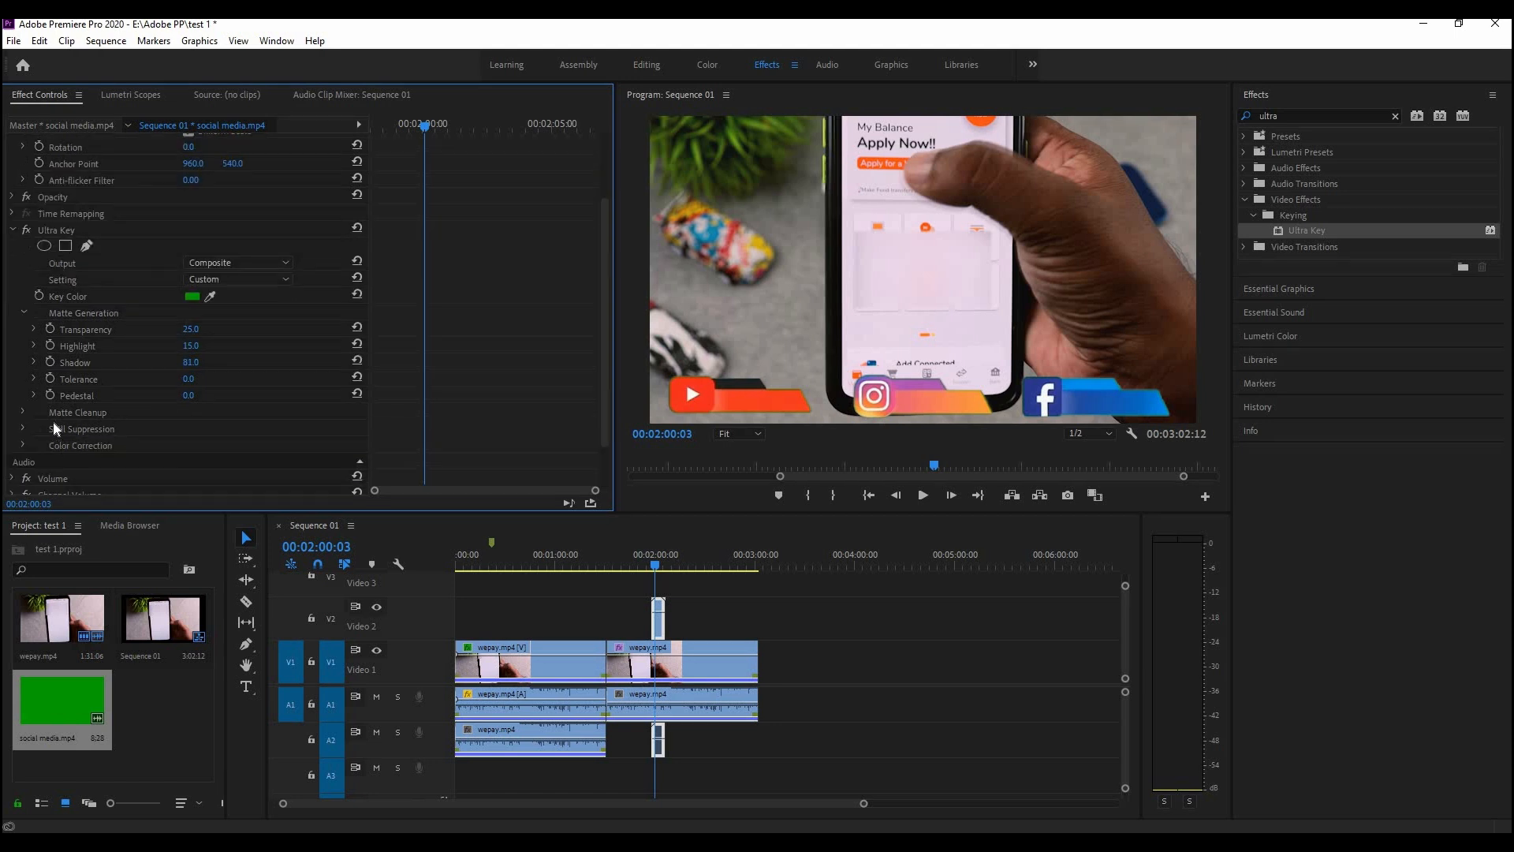
{"action": "left_click", "coordinate": [22, 410]}
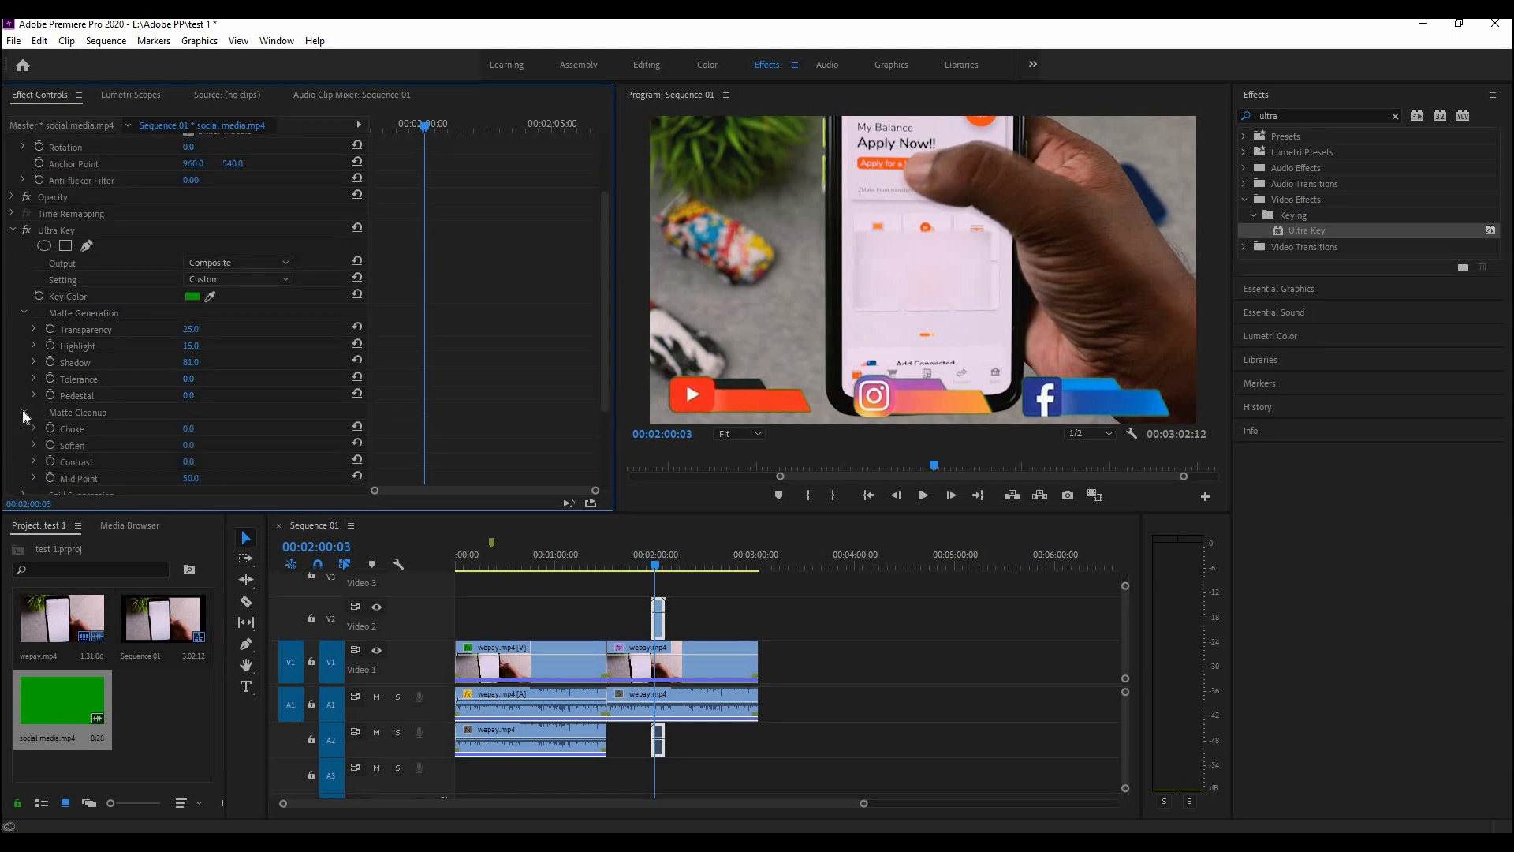
{"action": "left_click_drag", "start_coordinate": [189, 428], "coordinate": [1031, 427]}
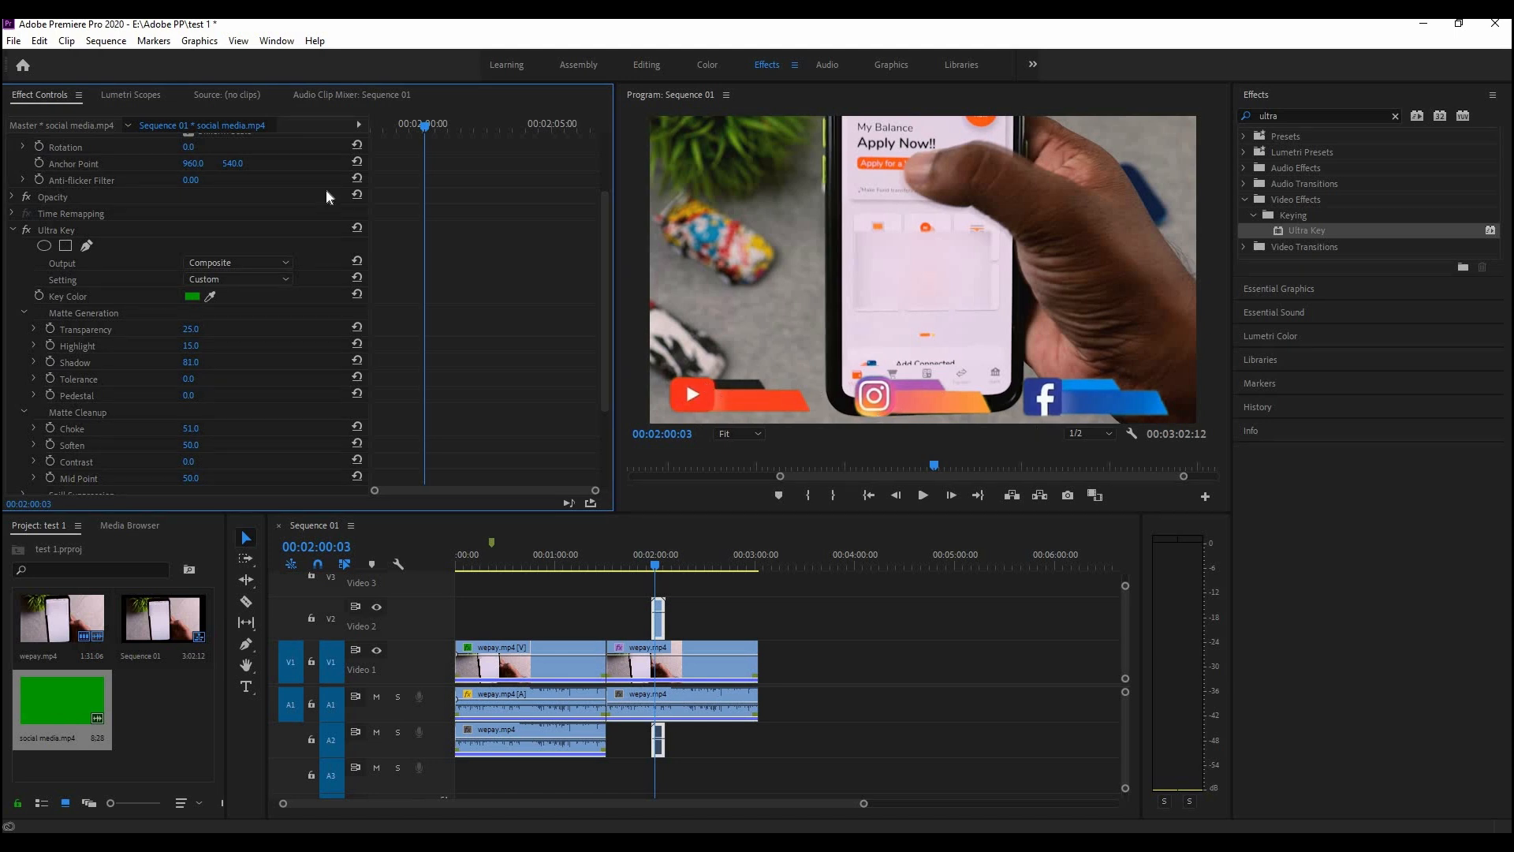
Play back the keyed social media overlay, review the remaining Ultra Key settings, and move the playhead to 00:02:01:02
{"action": "key", "text": "space"}
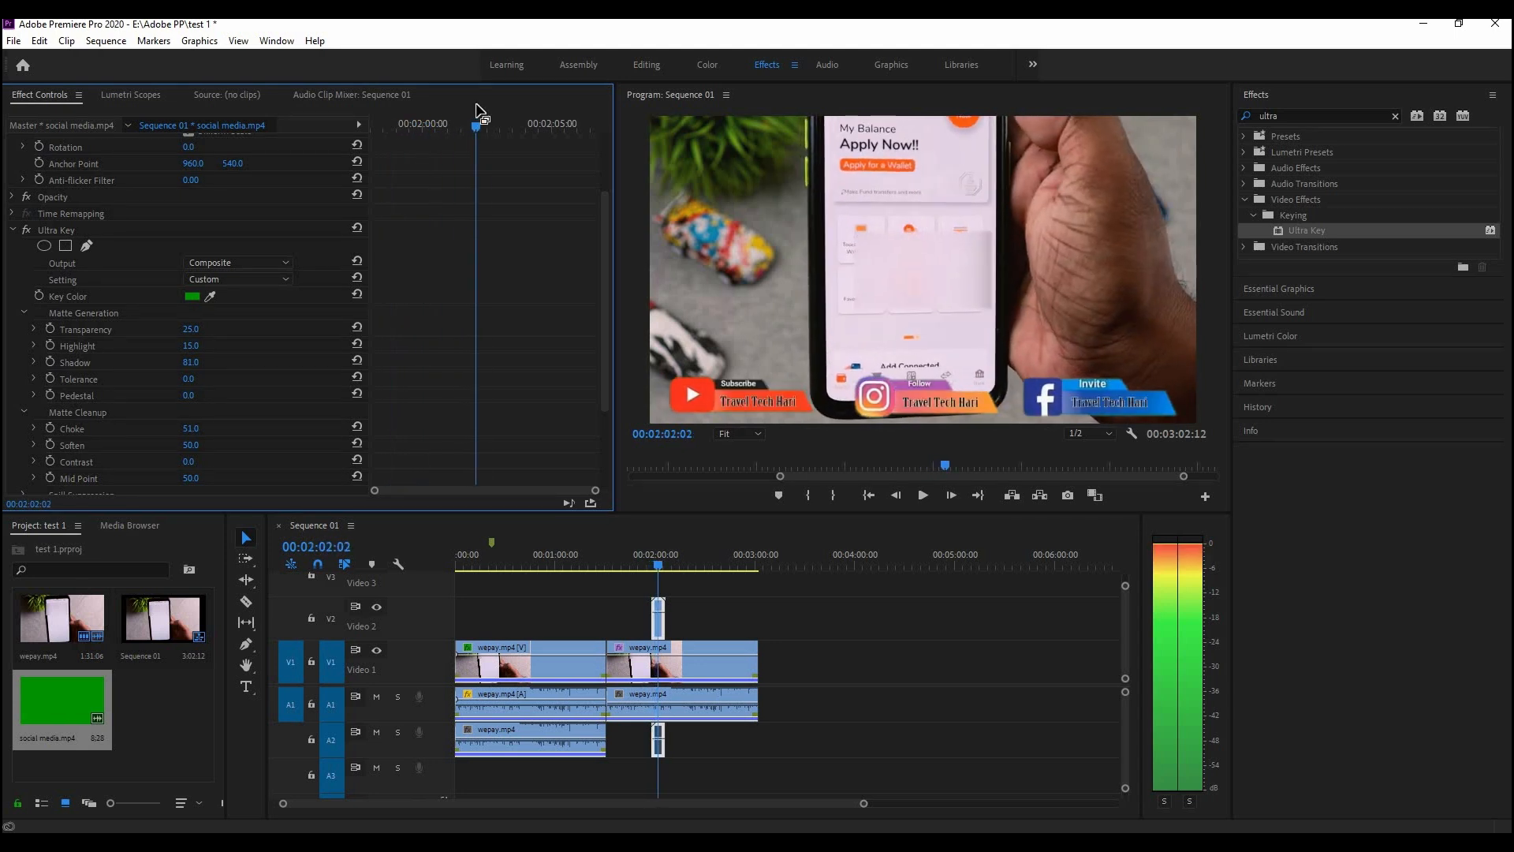
{"action": "key", "text": "space"}
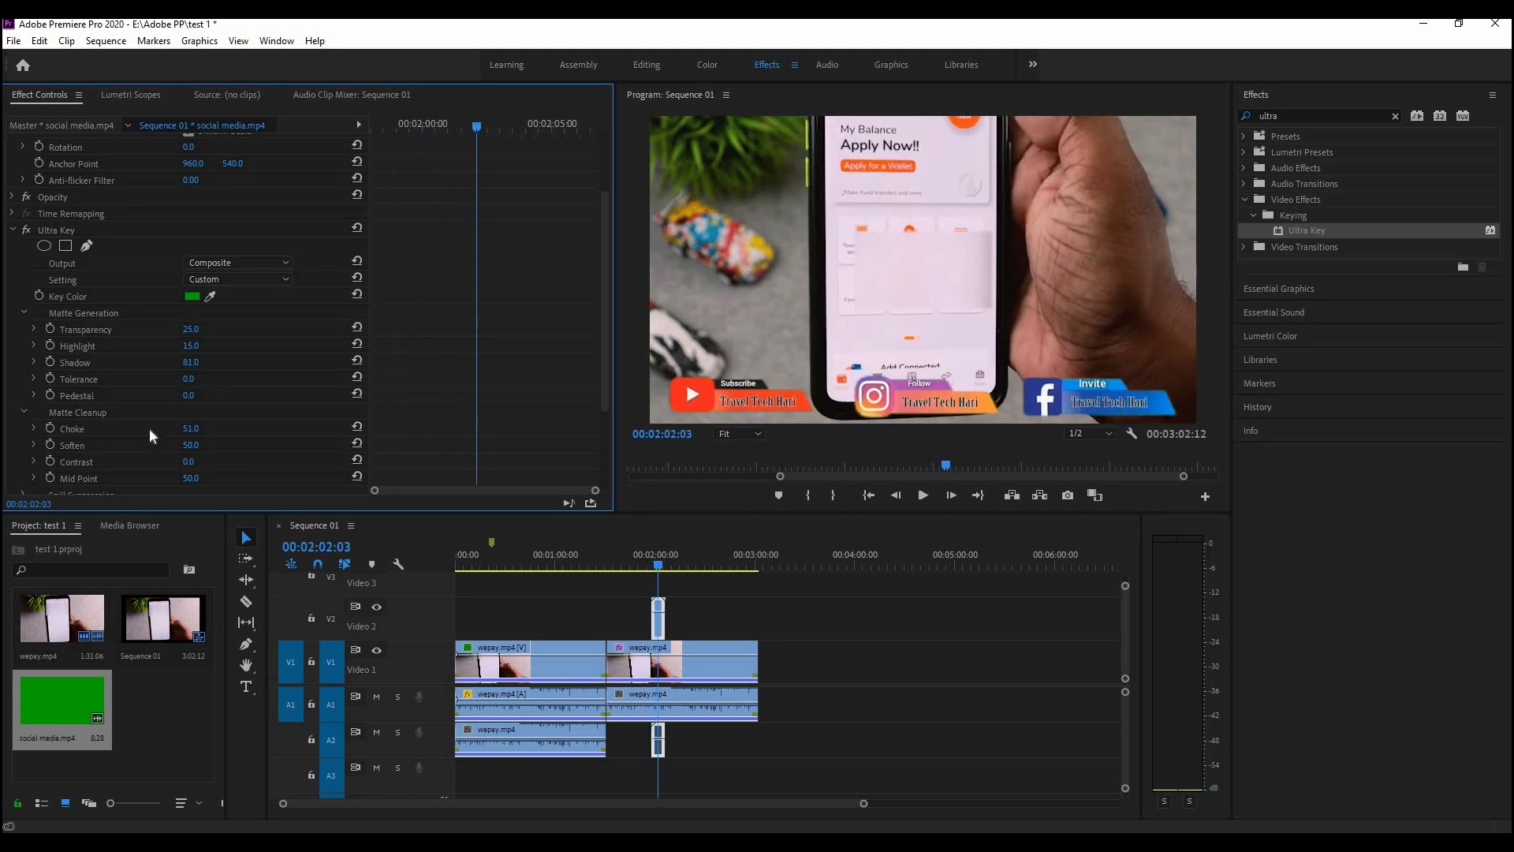
{"action": "scroll", "coordinate": [149, 428], "scroll_direction": "down", "scroll_amount": 5}
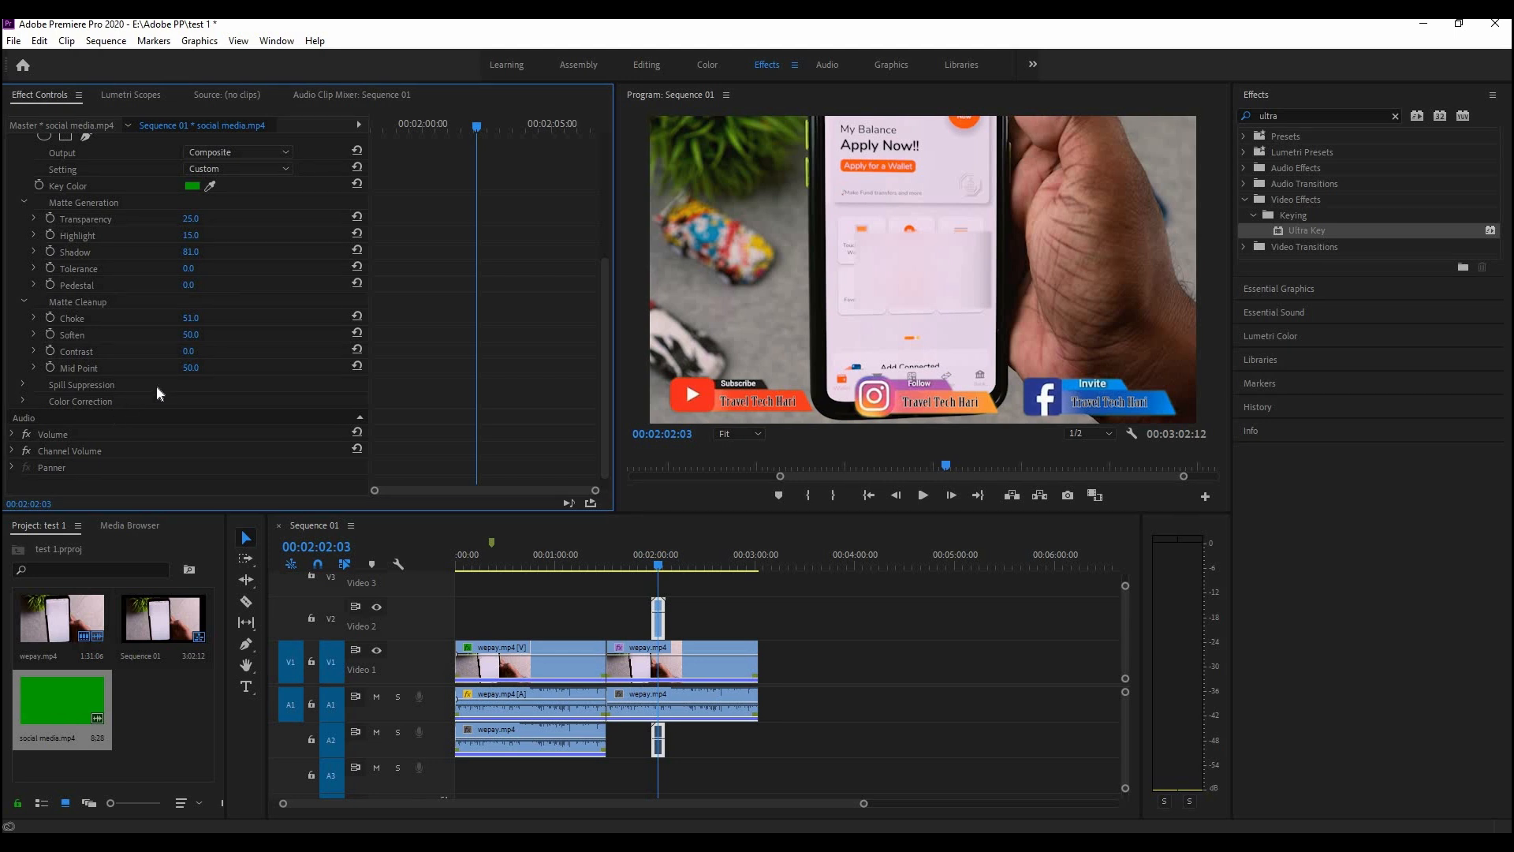
{"action": "scroll", "coordinate": [158, 384], "scroll_direction": "up", "scroll_amount": 4}
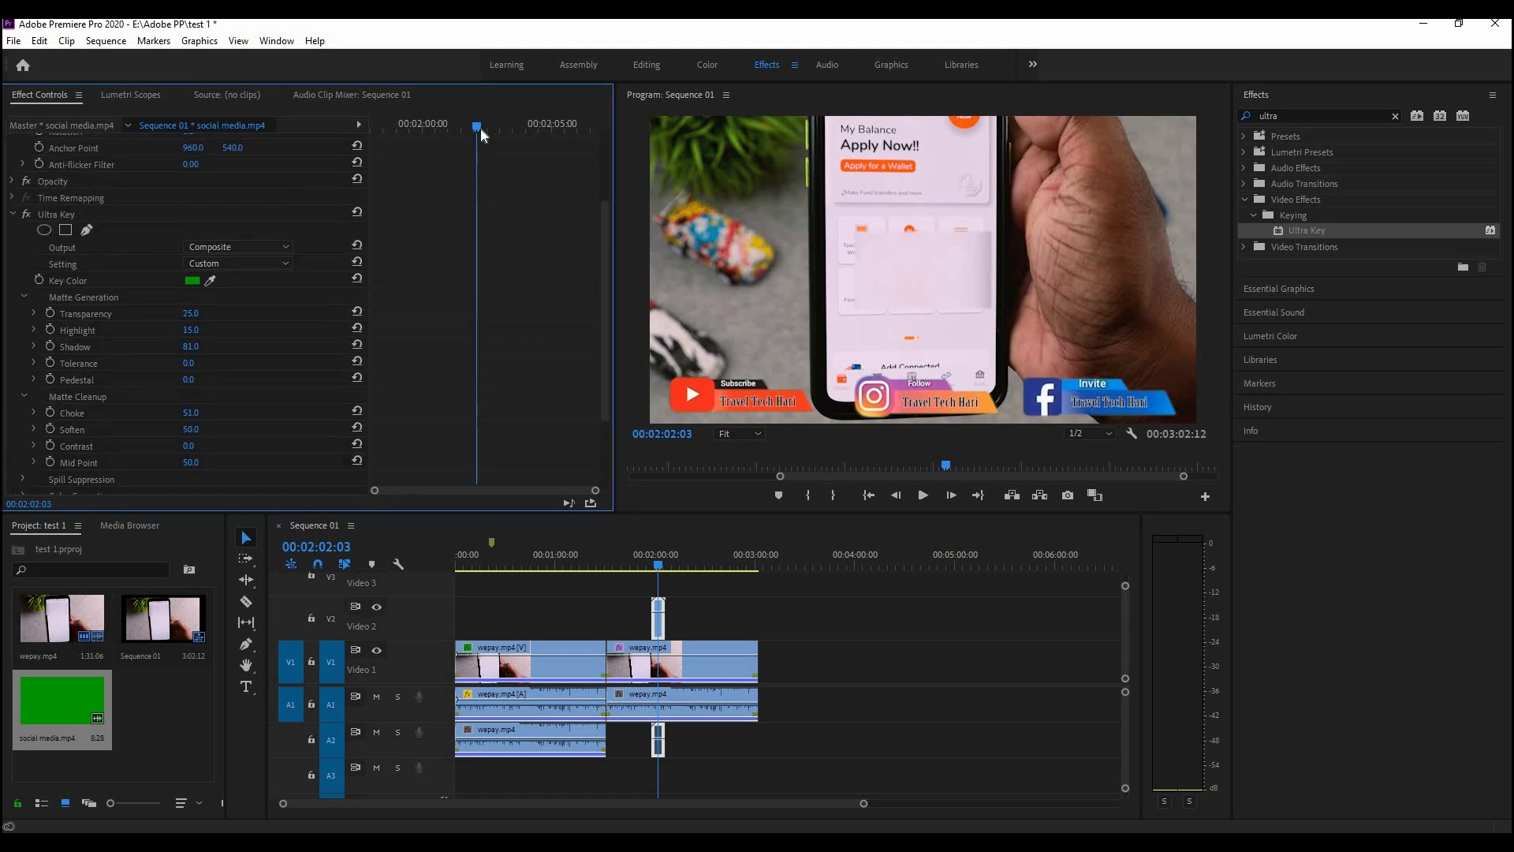
{"action": "left_click_drag", "start_coordinate": [418, 120], "coordinate": [448, 158]}
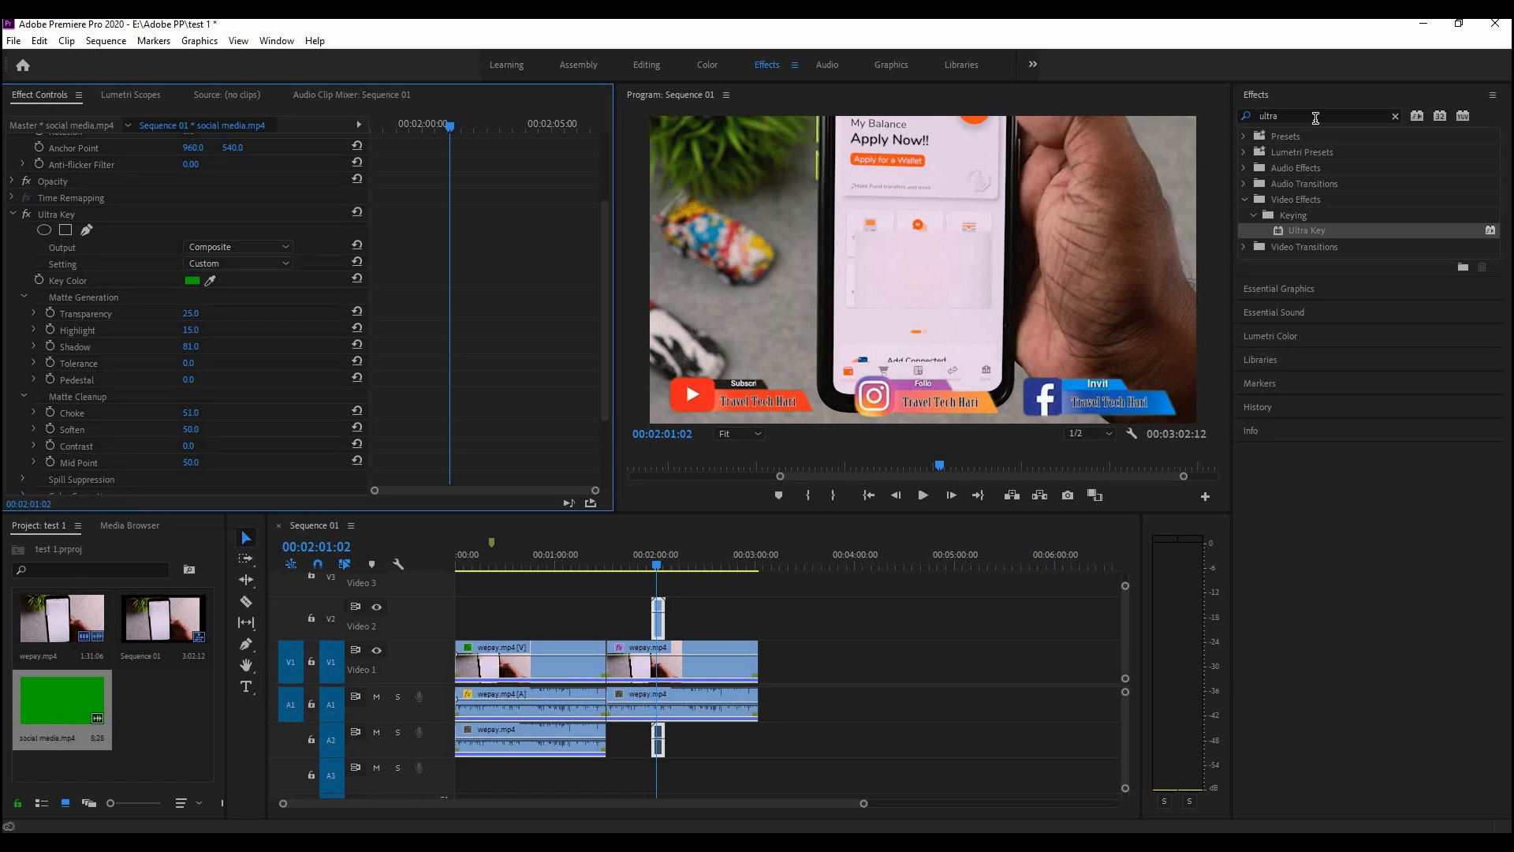
Clear the effects search and browse the Video Effects library, examining the Adjust and Blur & Sharpen categories
{"action": "left_click", "coordinate": [1262, 115]}
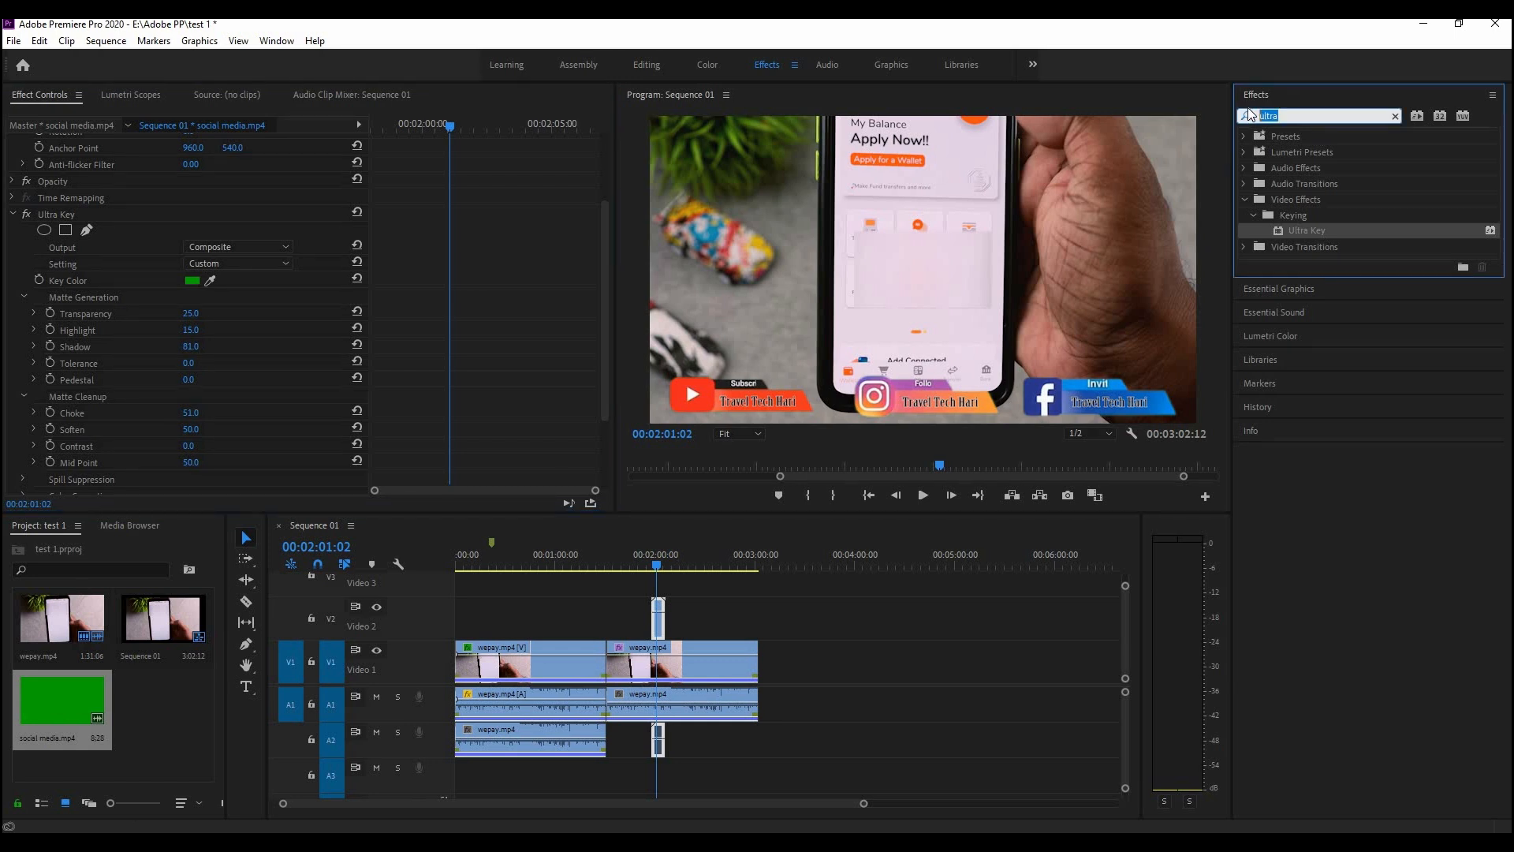
{"action": "key", "text": "BackSpace"}
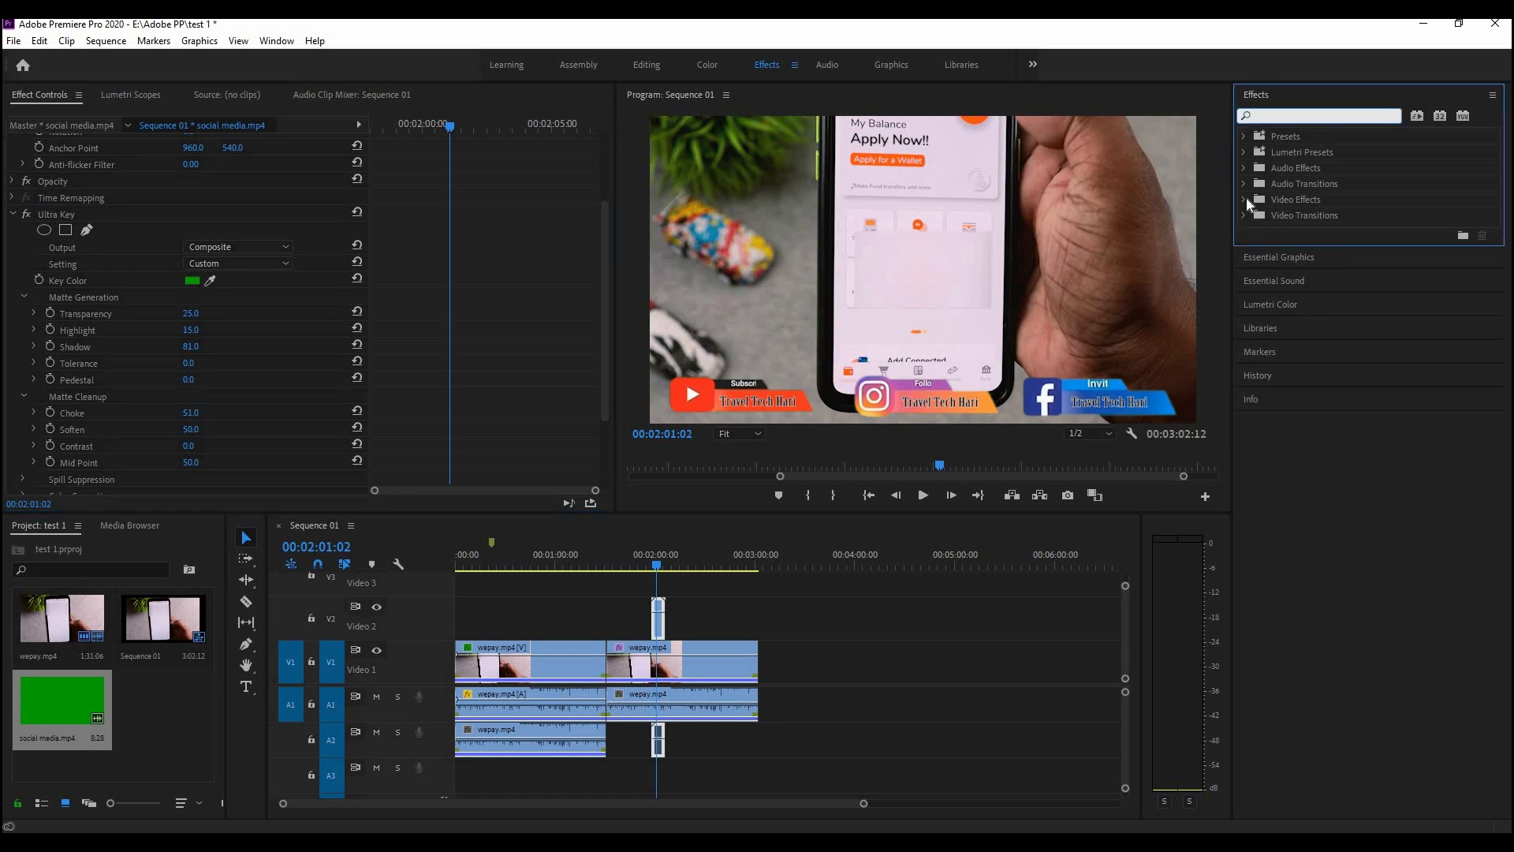
{"action": "left_click", "coordinate": [1244, 201]}
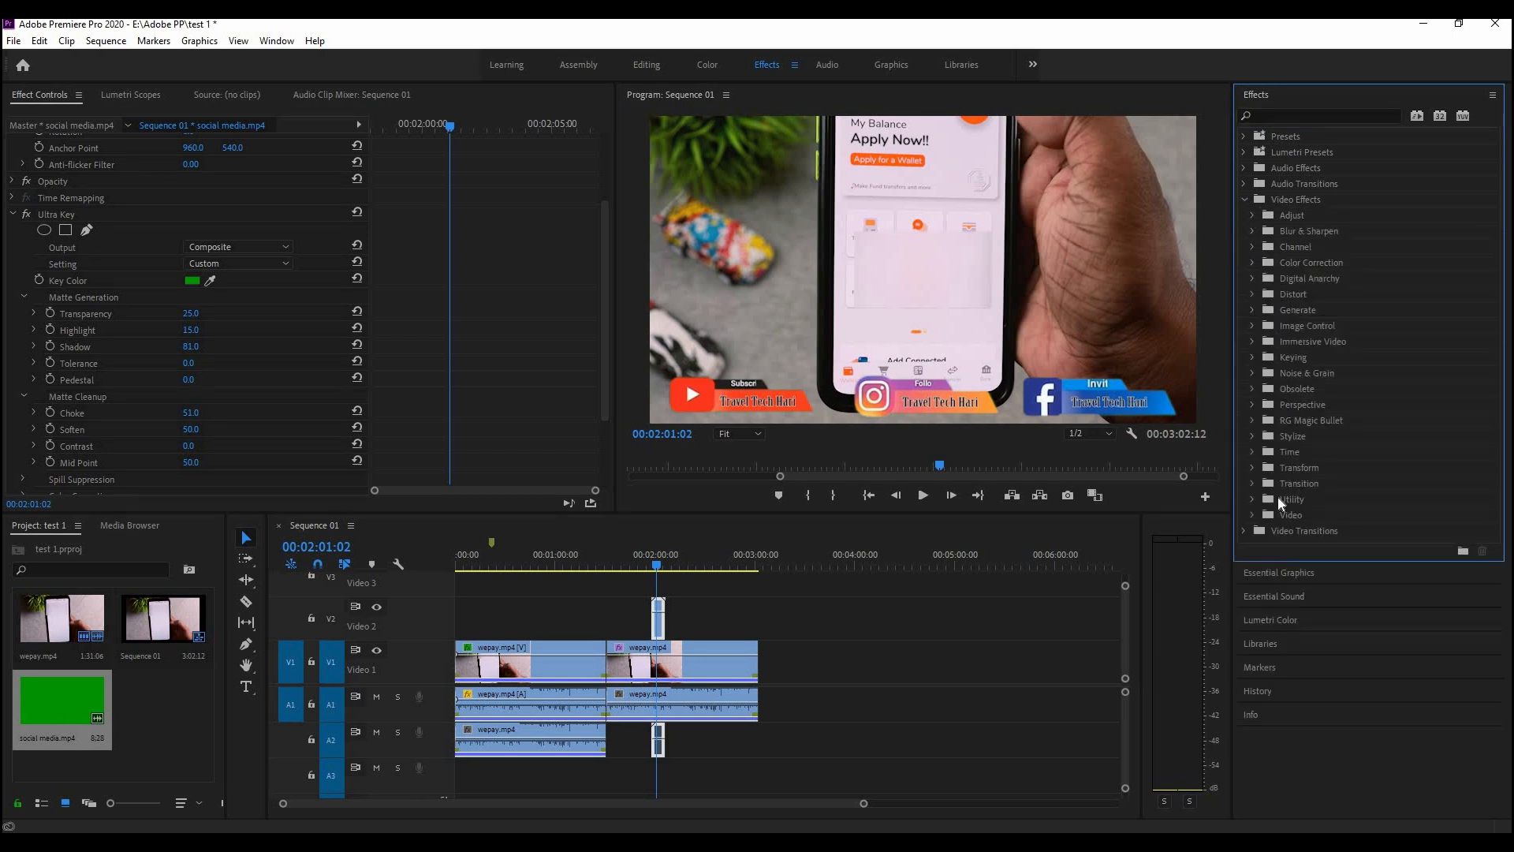
{"action": "left_click", "coordinate": [1251, 215]}
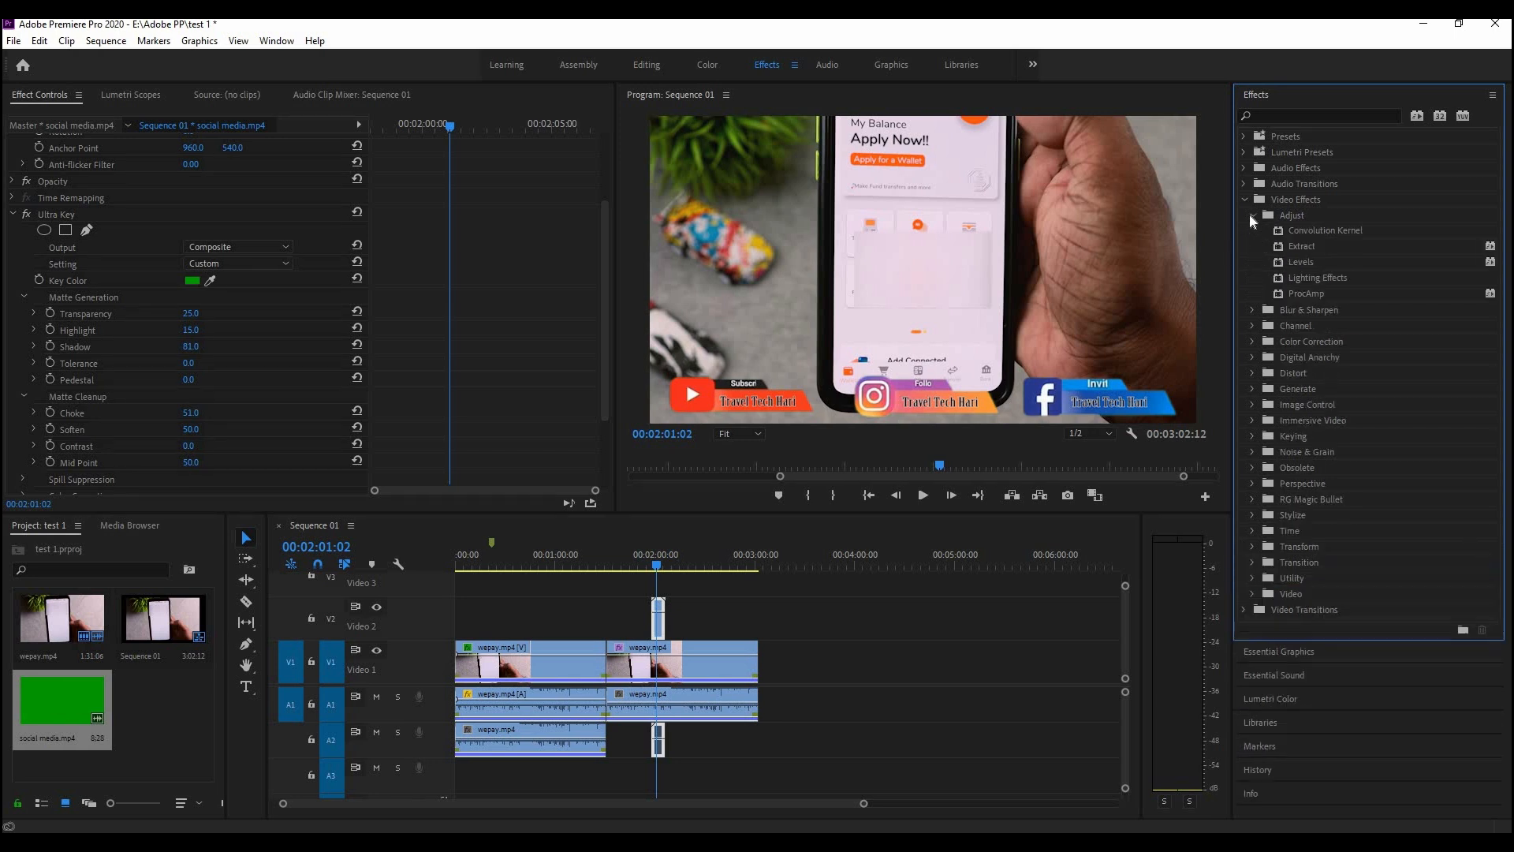
{"action": "left_click", "coordinate": [1253, 216]}
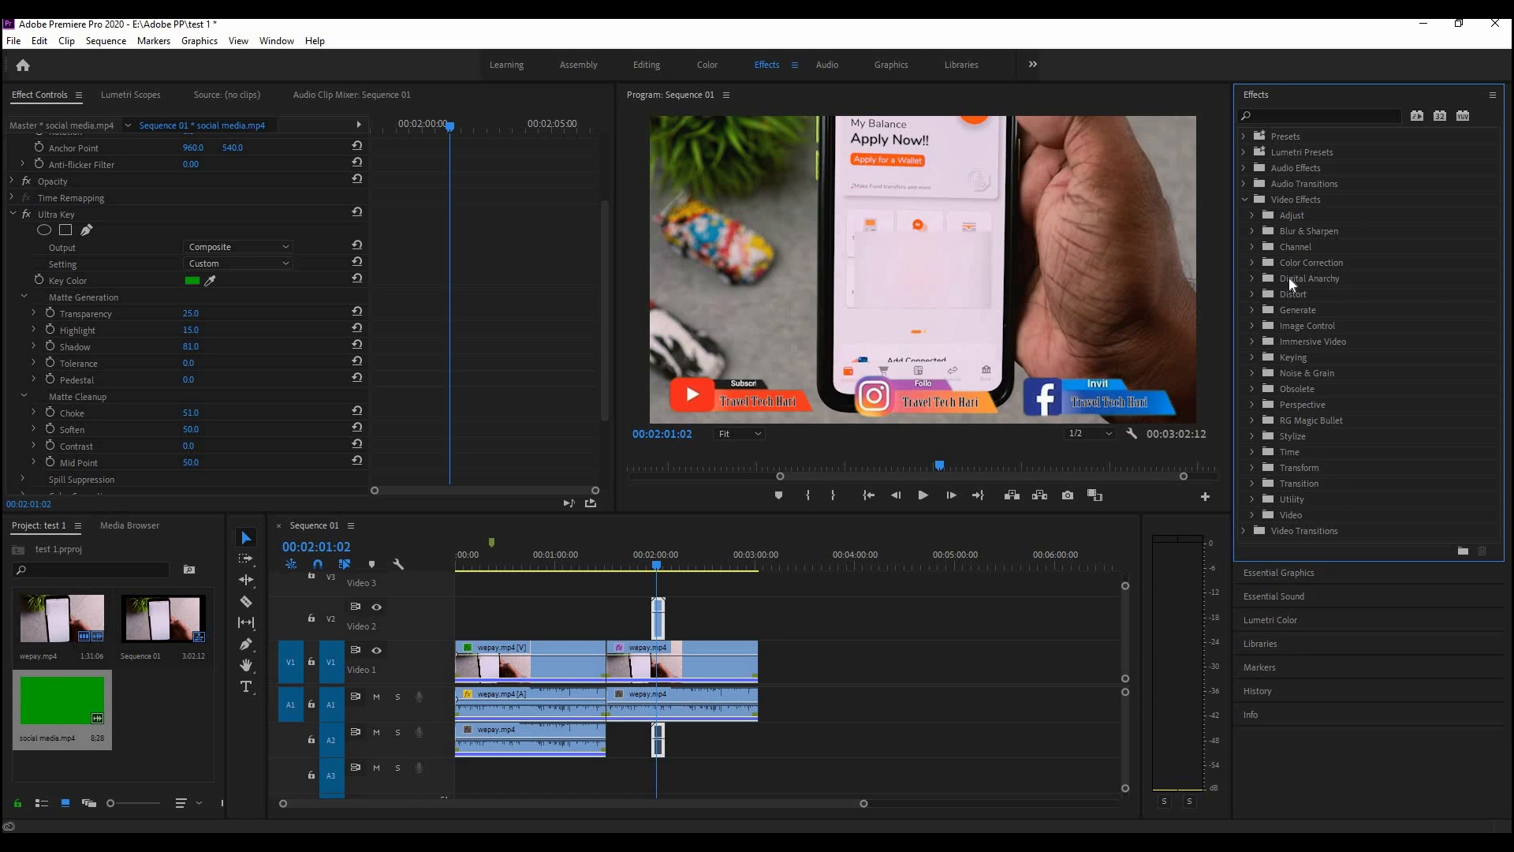
{"action": "left_click", "coordinate": [1253, 231]}
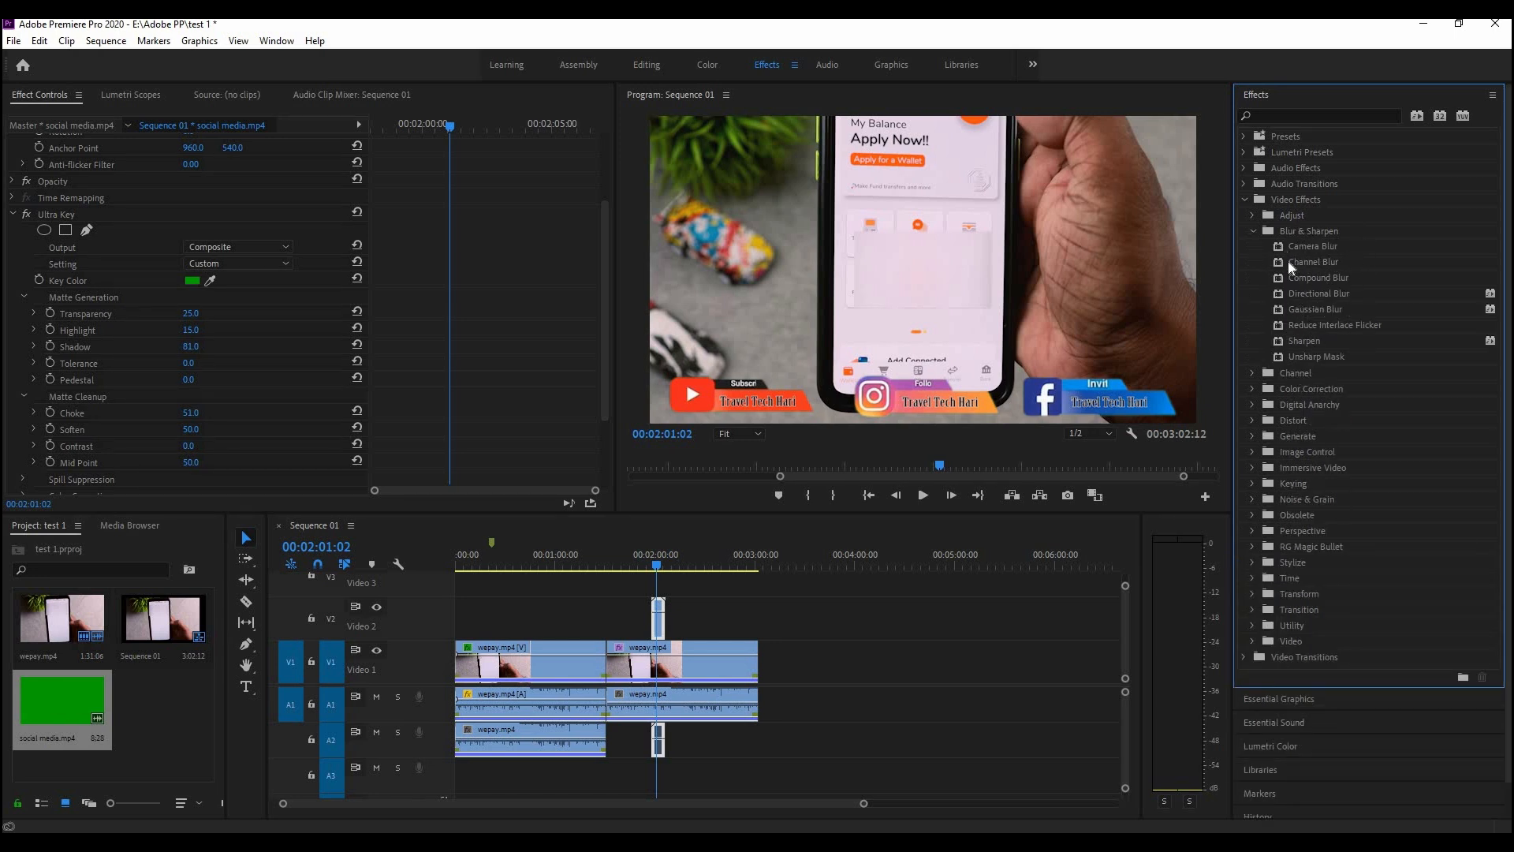
{"action": "left_click", "coordinate": [1254, 231]}
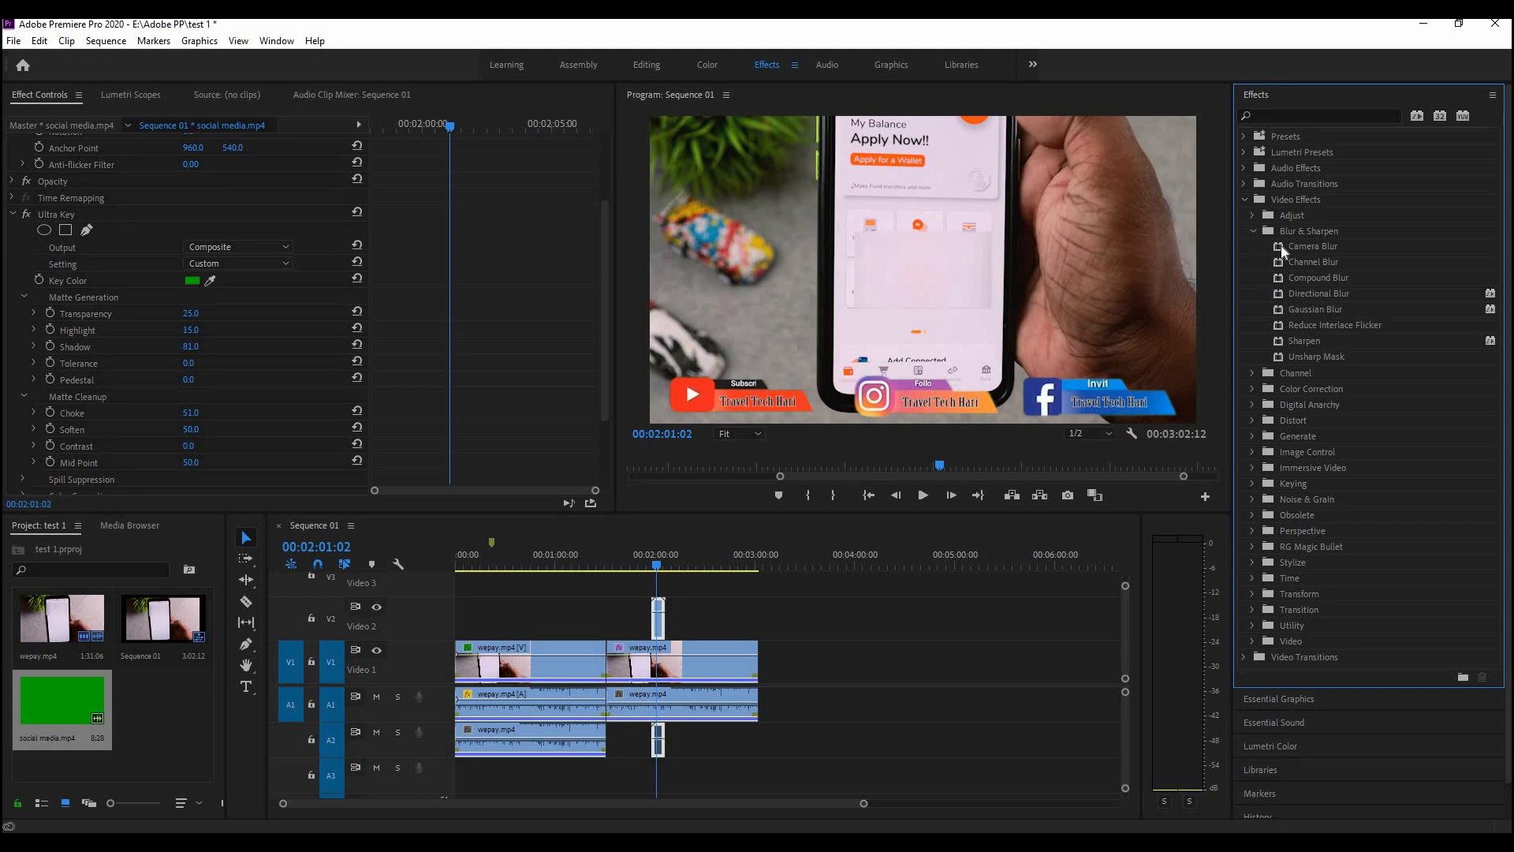
{"action": "left_click", "coordinate": [1244, 200]}
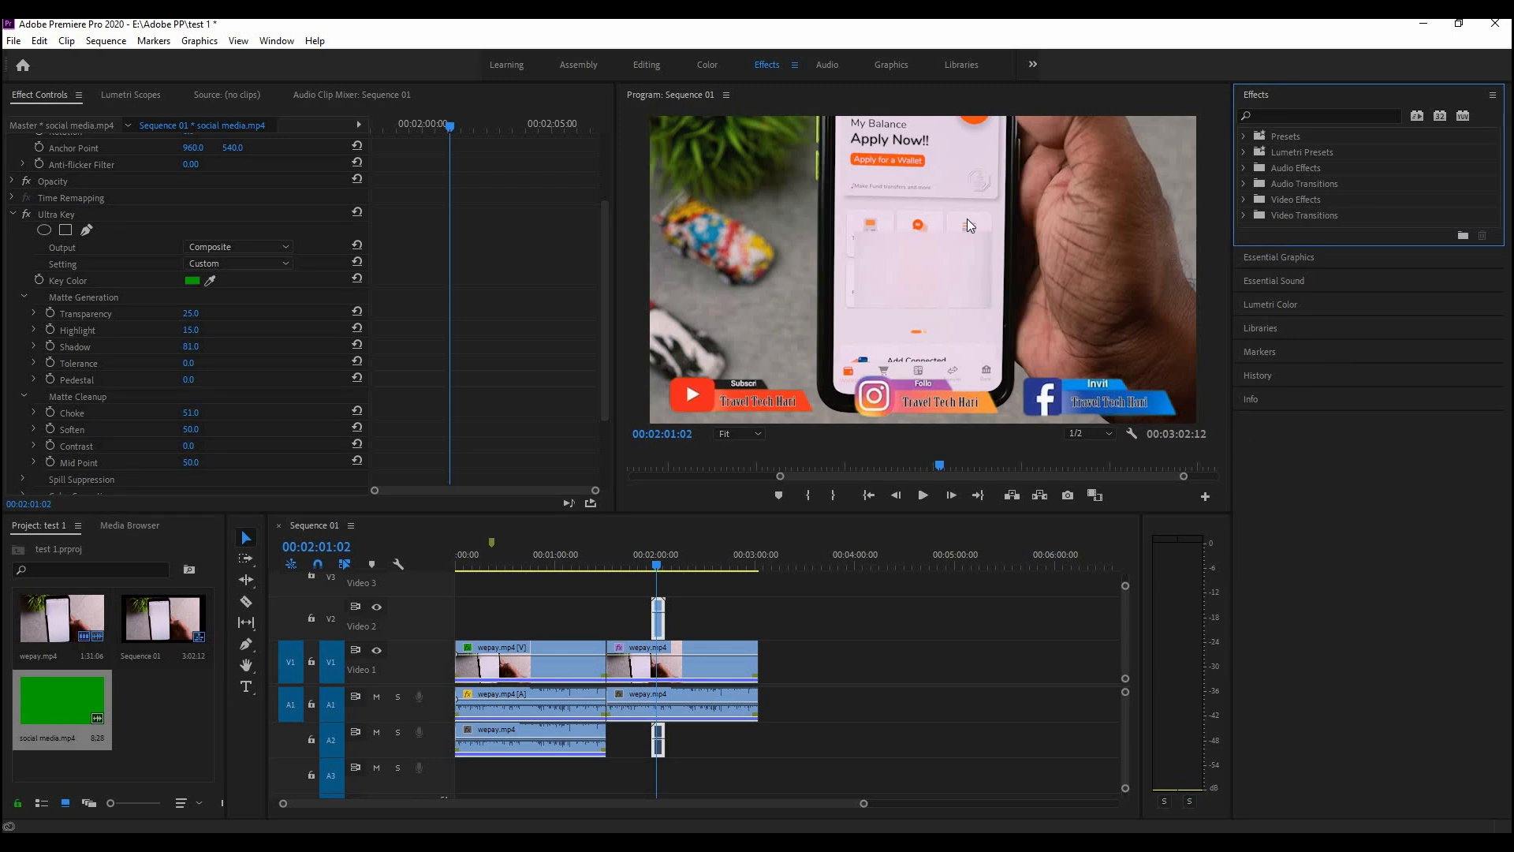